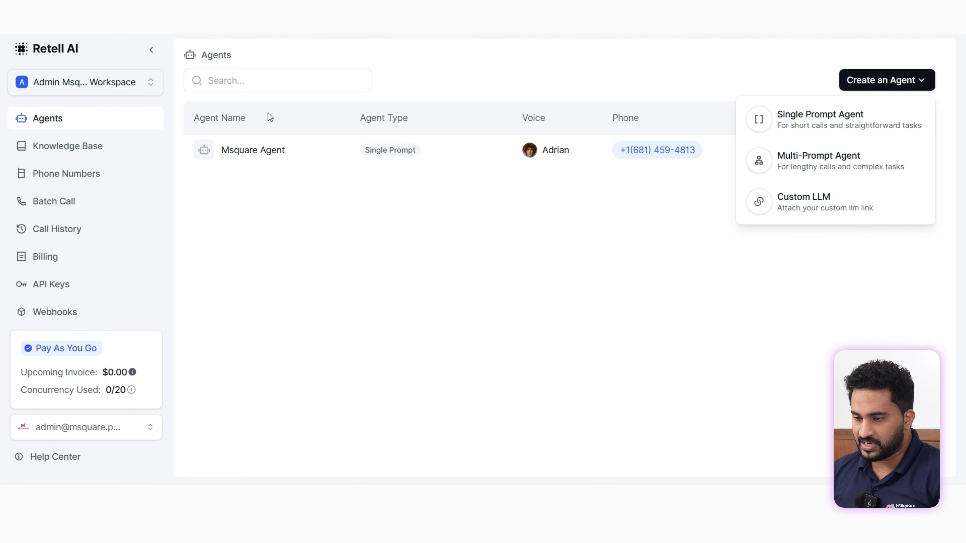
Step: Open the Knowledge Base section and start a new knowledge base named "test Kb"
click(643, 308)
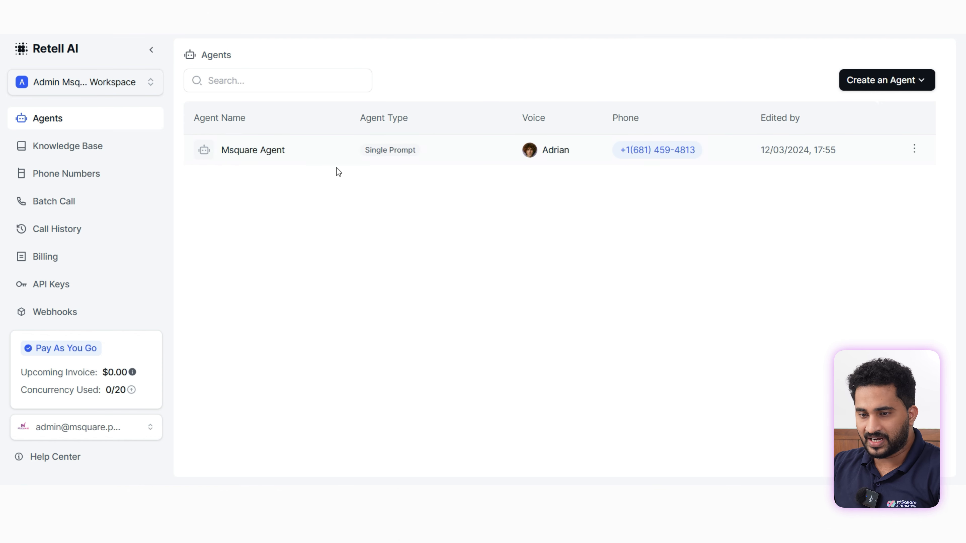
click(108, 149)
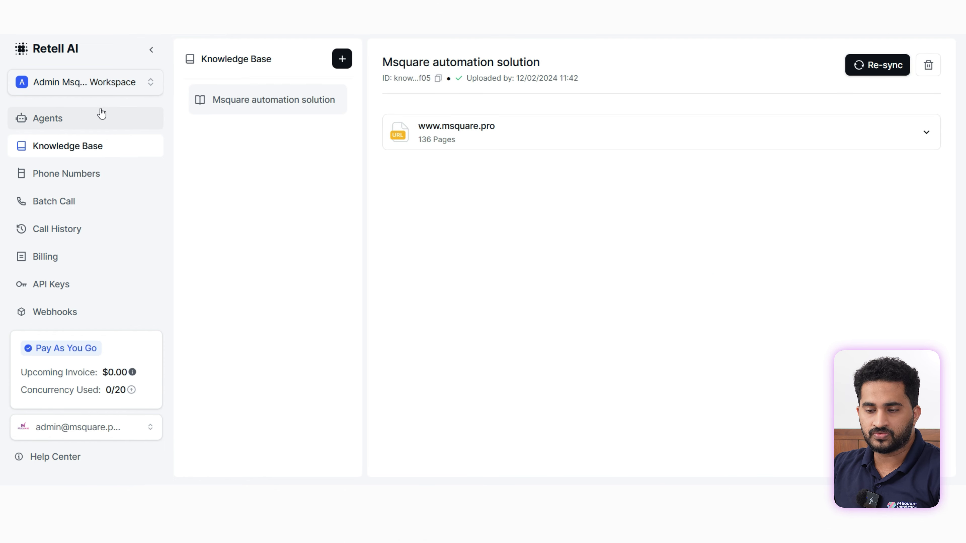
click(342, 55)
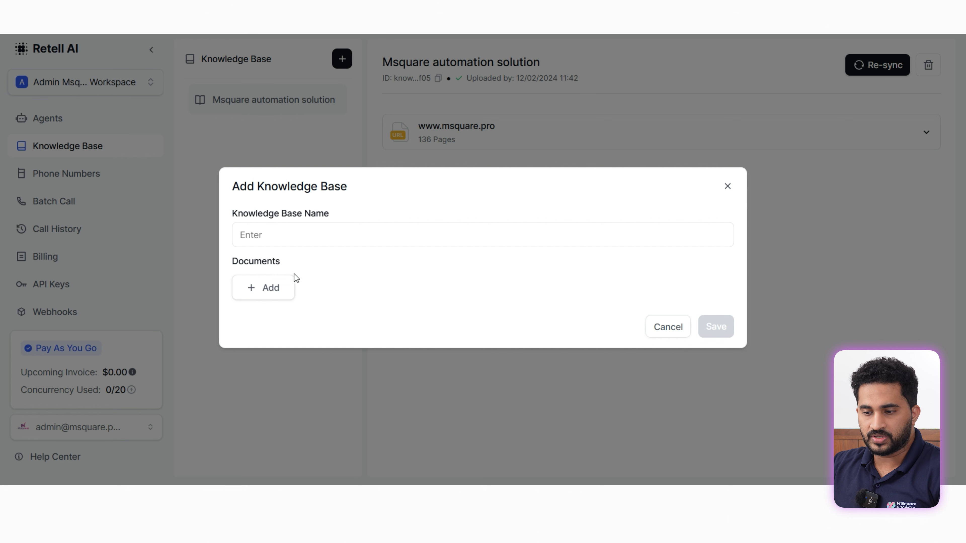
click(280, 236)
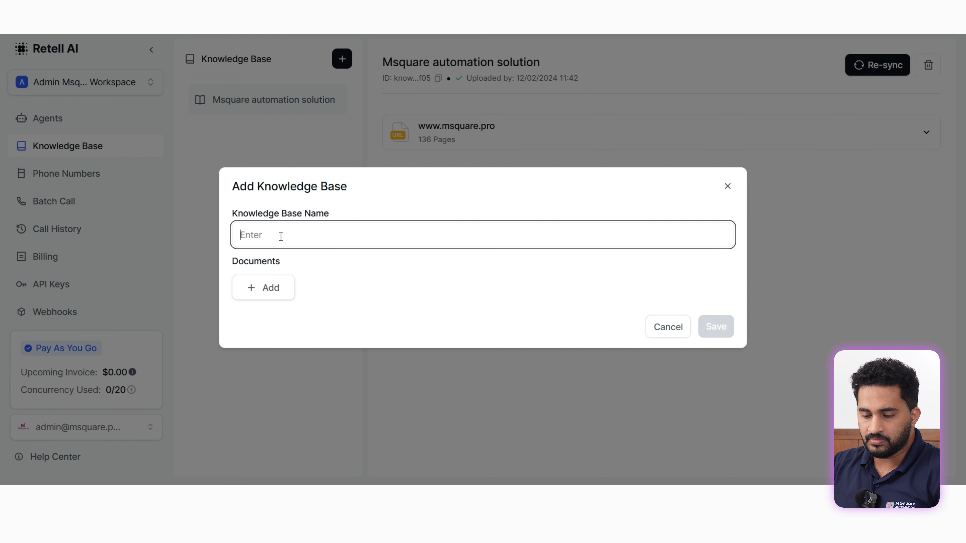
text(tes)
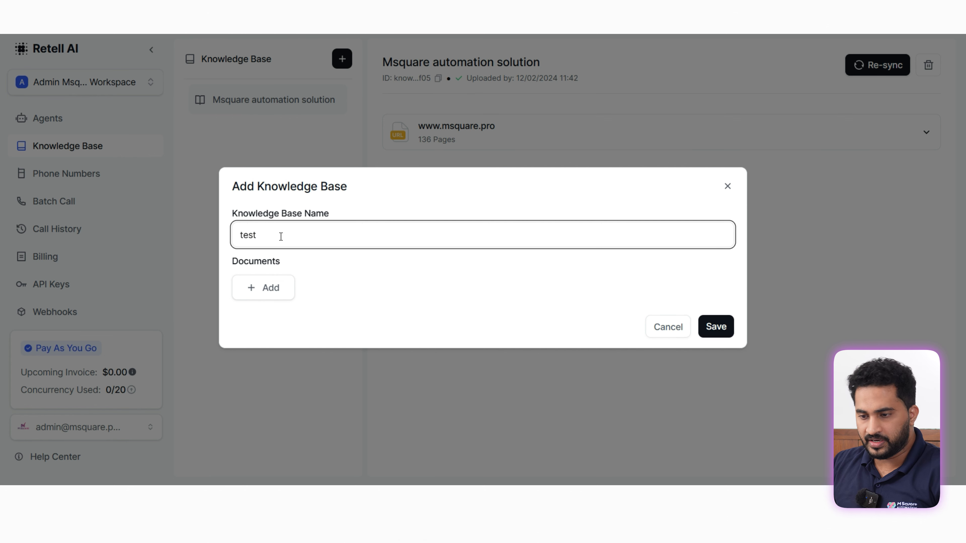
text(t)
key(Caps_Lock)
text(K)
key(Caps_Lock)
Step: Preview the document sources for the new knowledge base, including the Add Text form, and discard the unsaved knowledge base
click(281, 285)
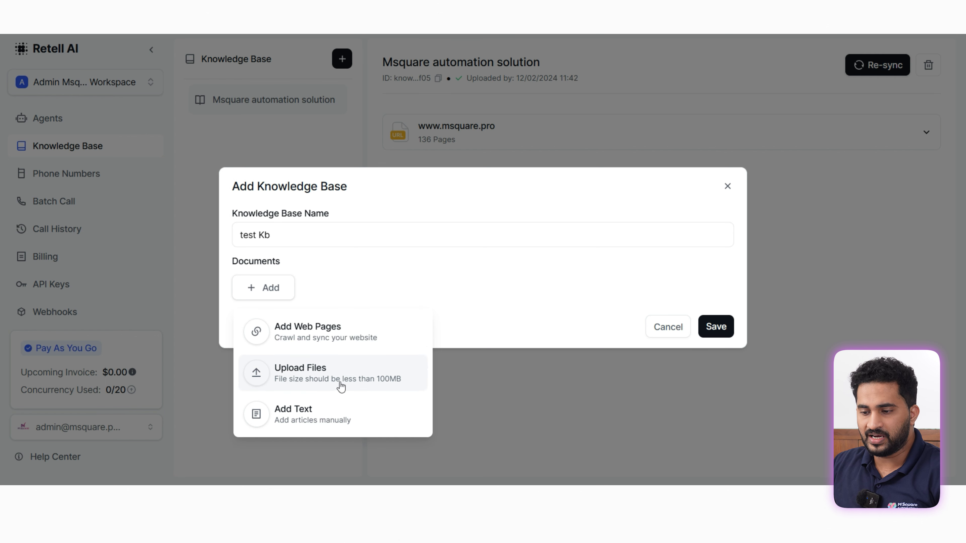
click(395, 383)
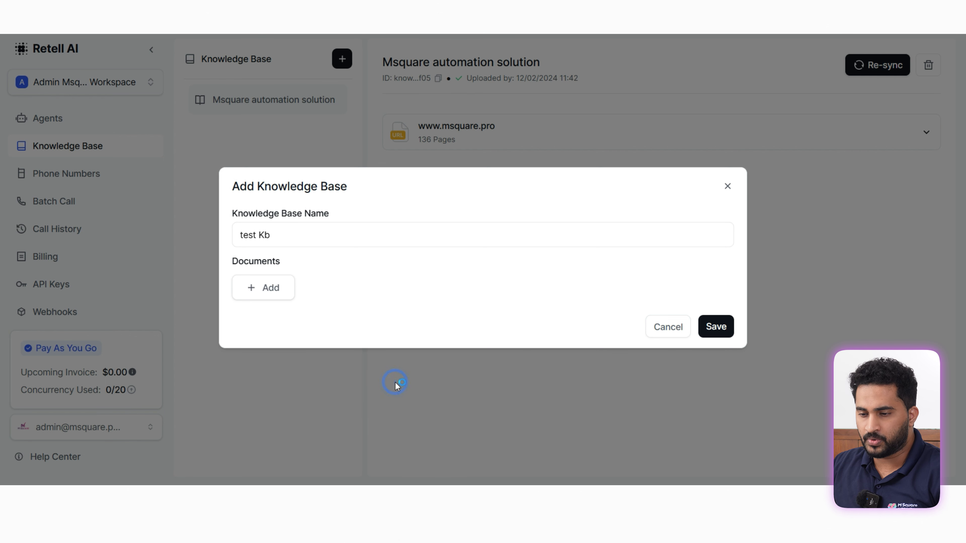
click(738, 336)
click(283, 289)
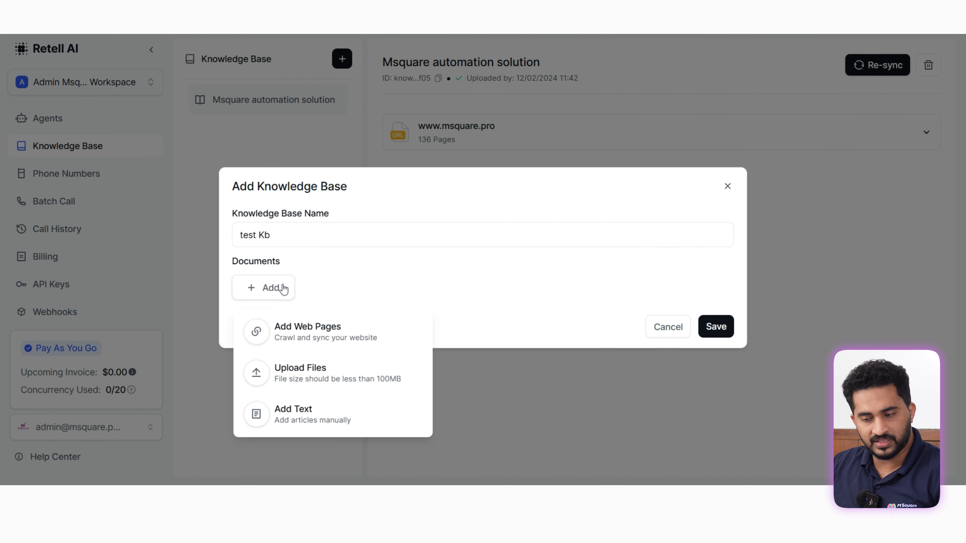
click(327, 422)
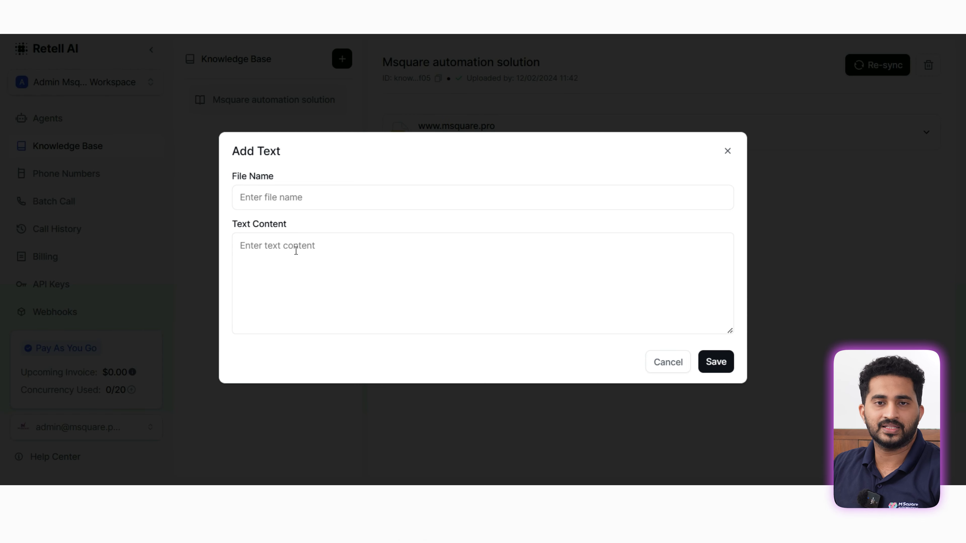
click(670, 368)
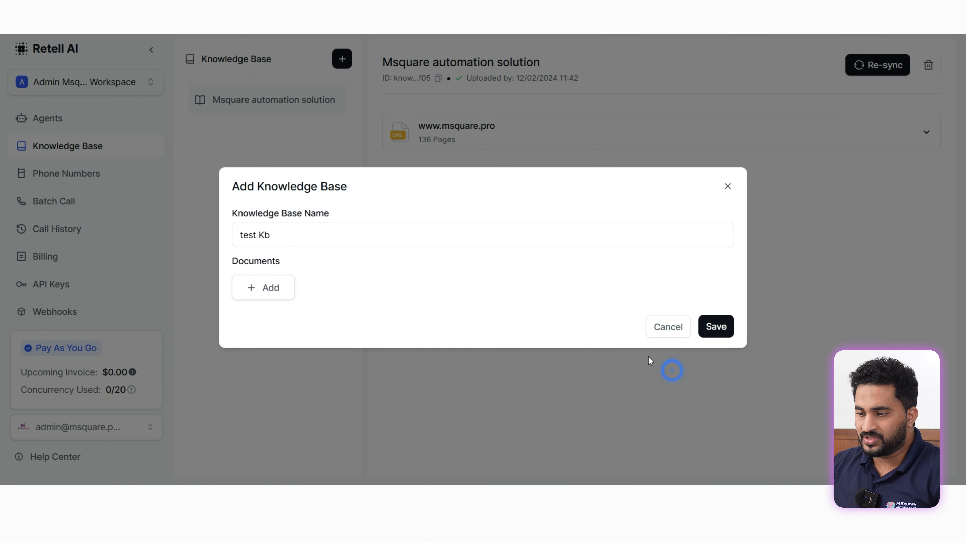
click(727, 186)
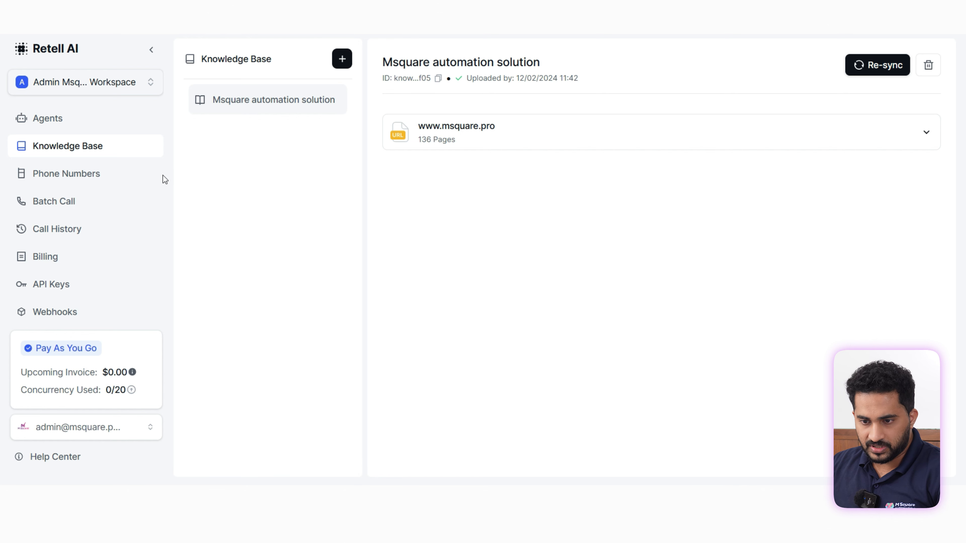
Step: Open the Phone Numbers section and view the form for buying a new number, closing it without a purchase
click(115, 180)
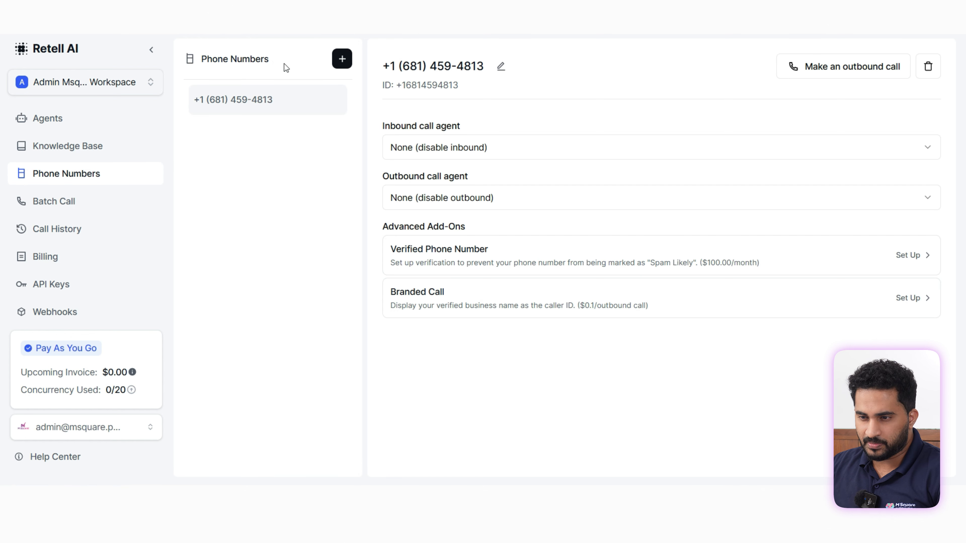
click(341, 57)
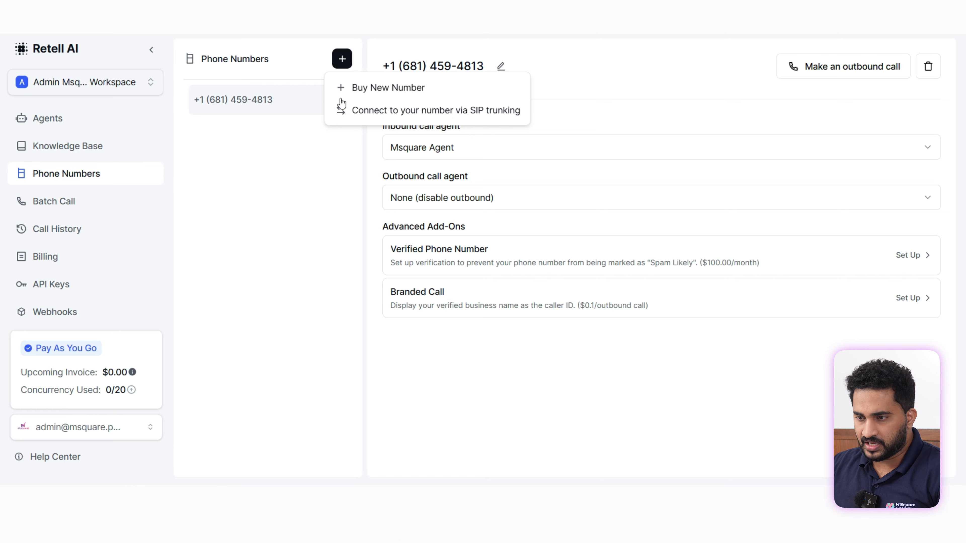
click(340, 87)
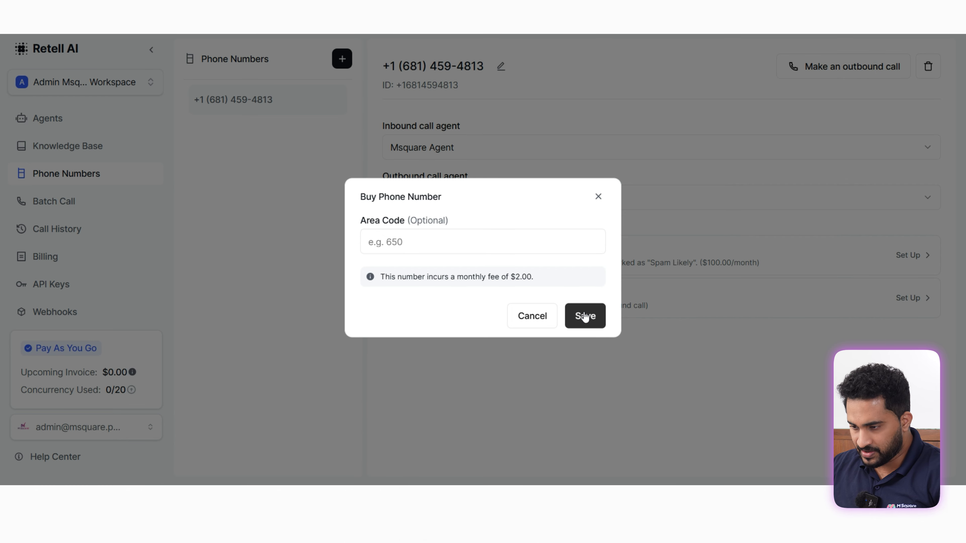
click(596, 197)
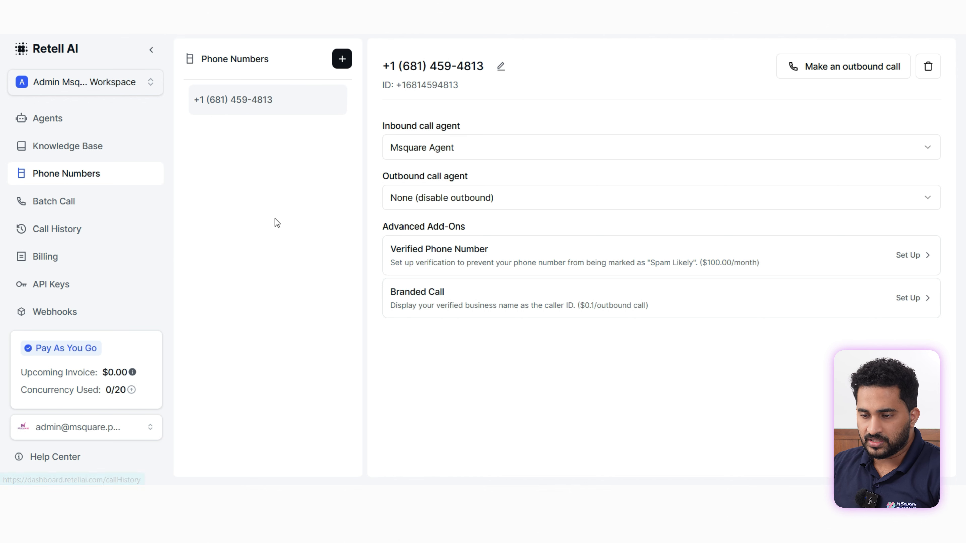
Step: Open the Batch Call section and start a new batch call named "test"
click(118, 209)
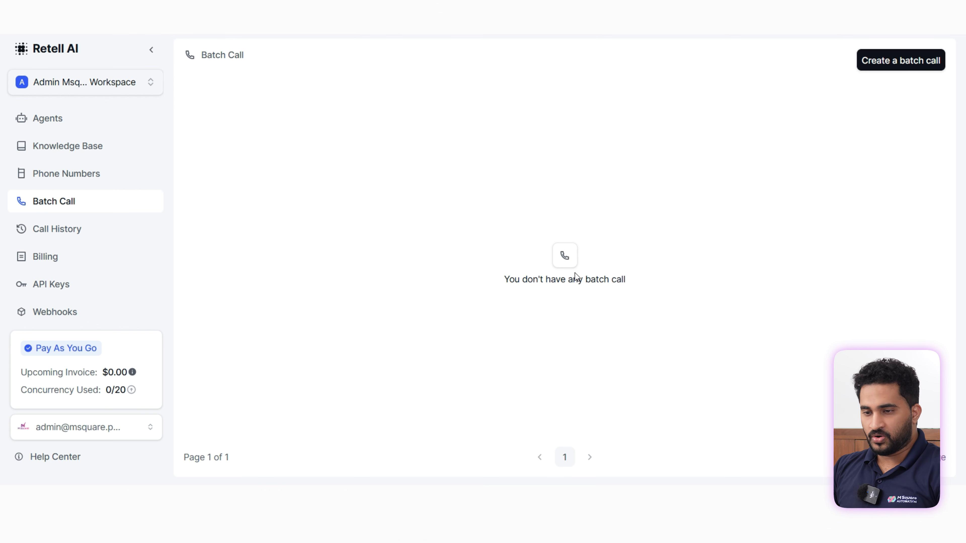
click(889, 62)
click(42, 111)
text(test)
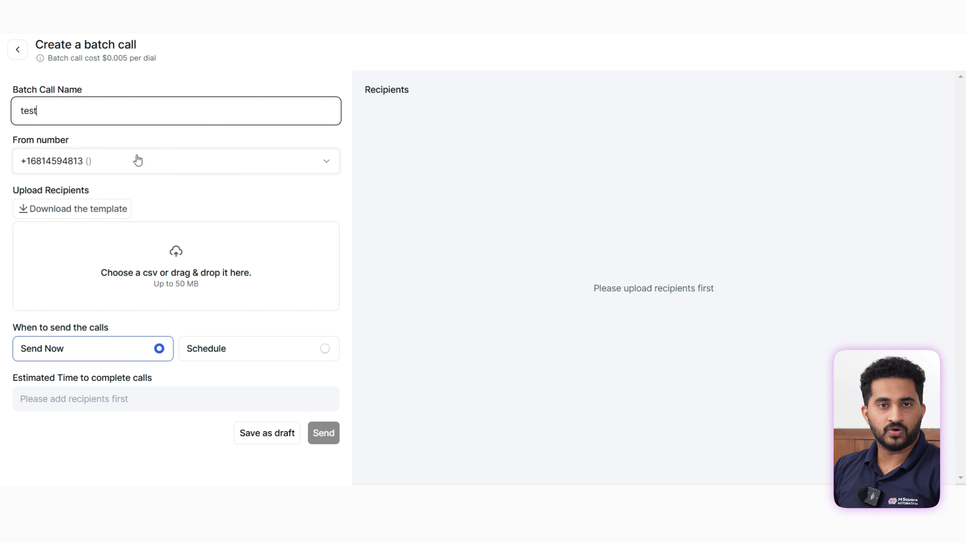
Step: Download the recipients template and examine its columns in Excel, widening the phone number and dynamic variable1 columns
click(108, 214)
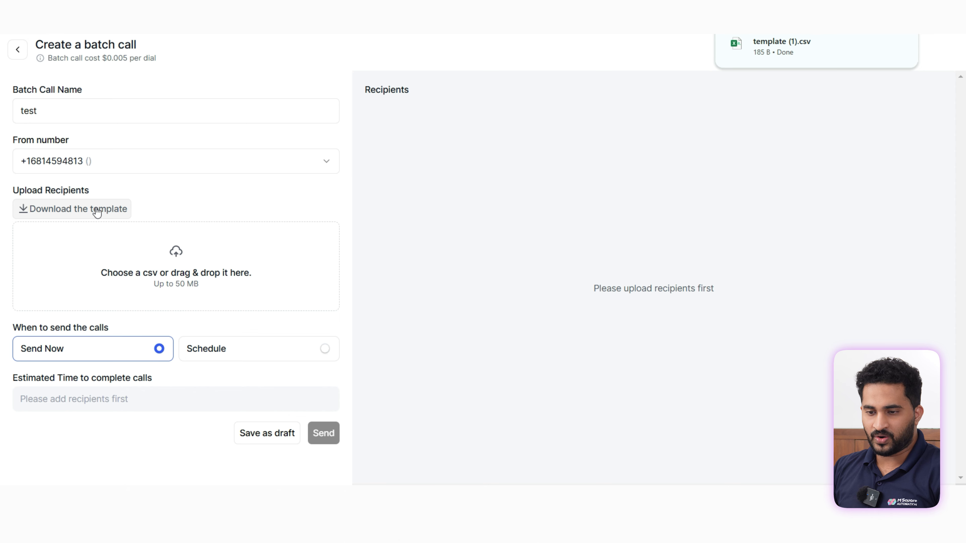
click(757, 36)
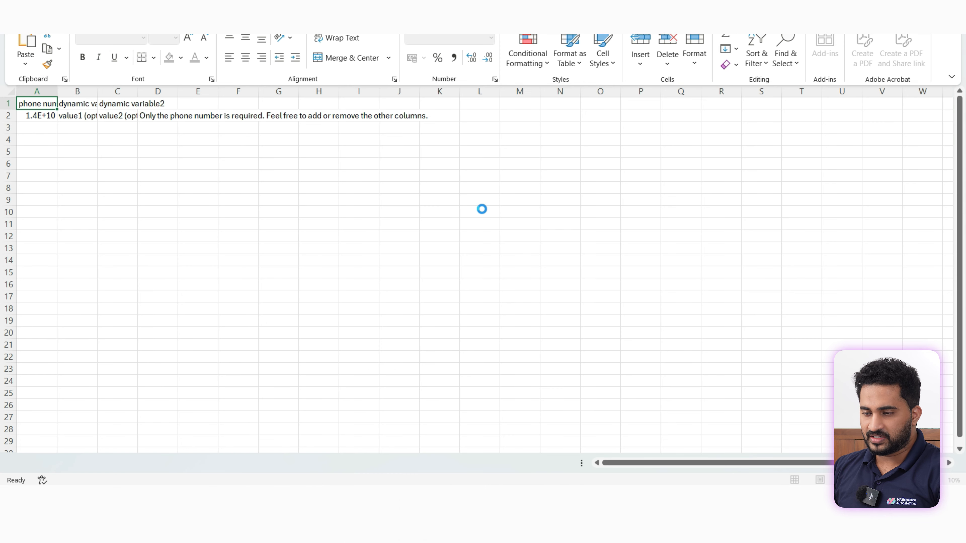
double_click(60, 97)
drag(114, 92, 143, 92)
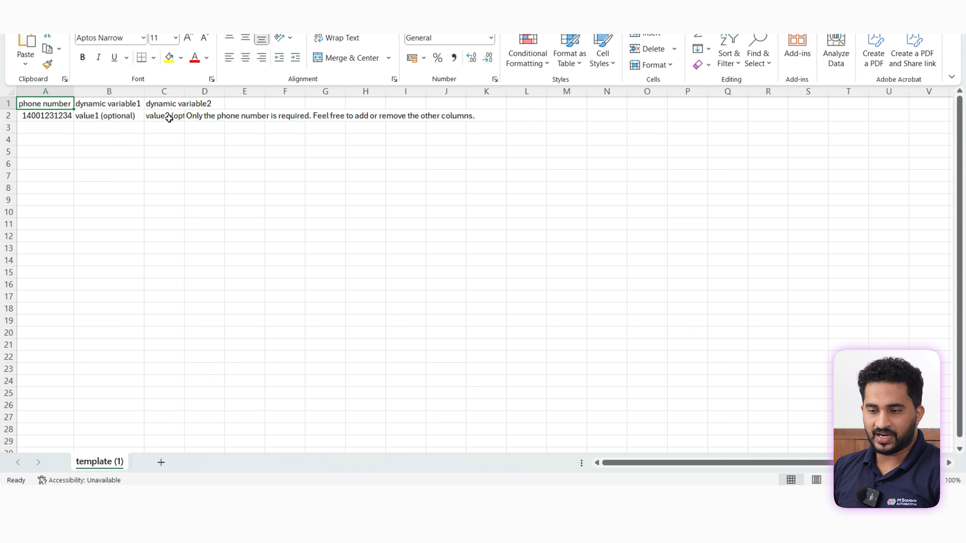
click(107, 102)
click(167, 100)
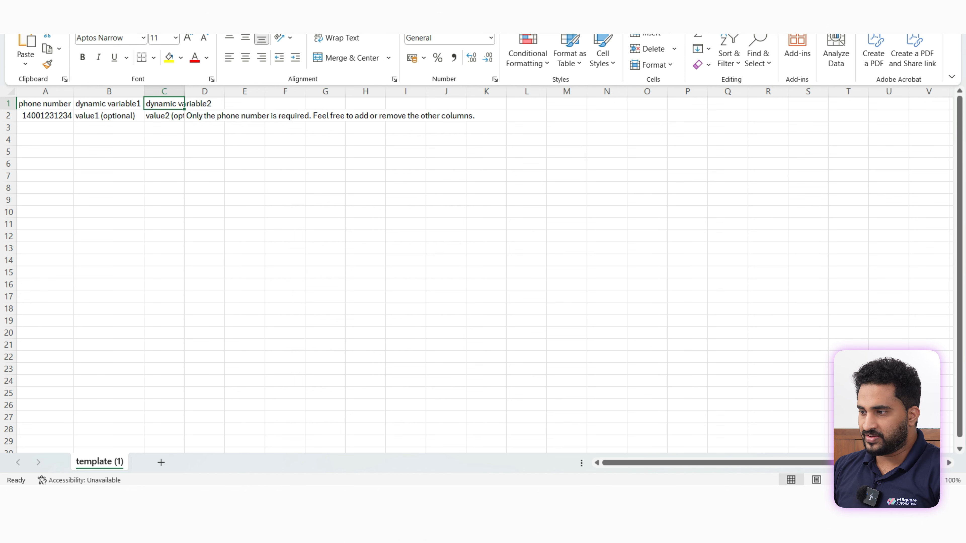
click(882, 0)
Step: Upload the downloaded "template (1)" CSV file as the batch call's recipients
click(175, 277)
click(428, 153)
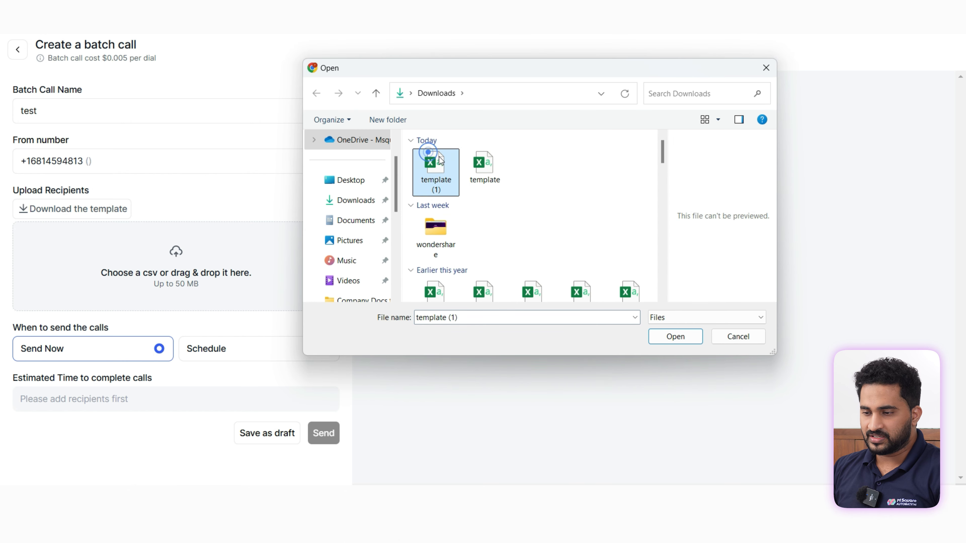
click(679, 340)
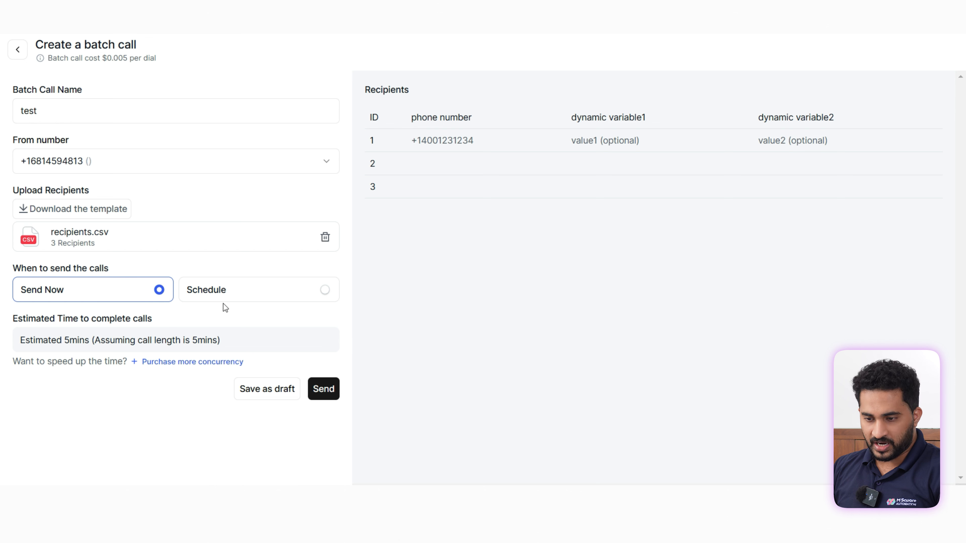
Step: Set the batch call to Schedule, check the date and time zone options, and leave the form without saving
click(229, 299)
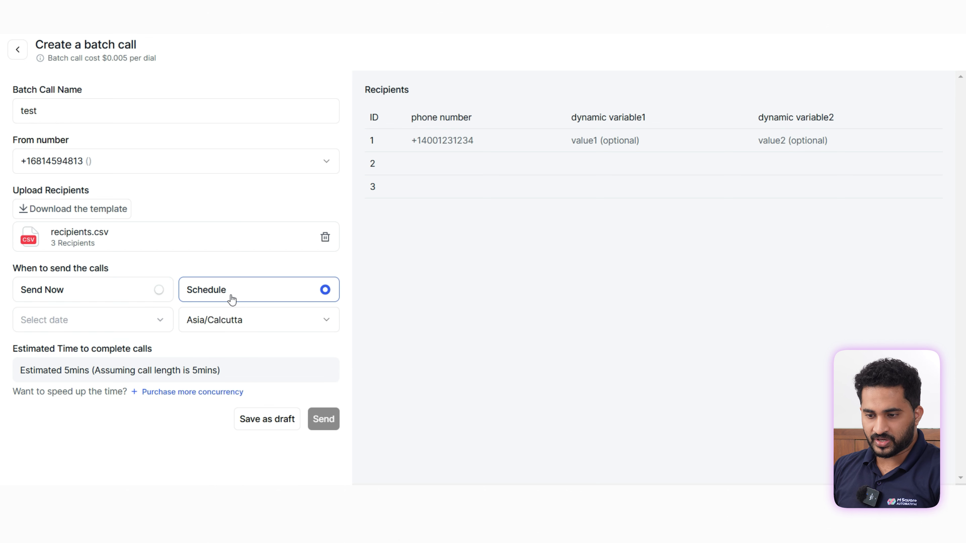
click(136, 321)
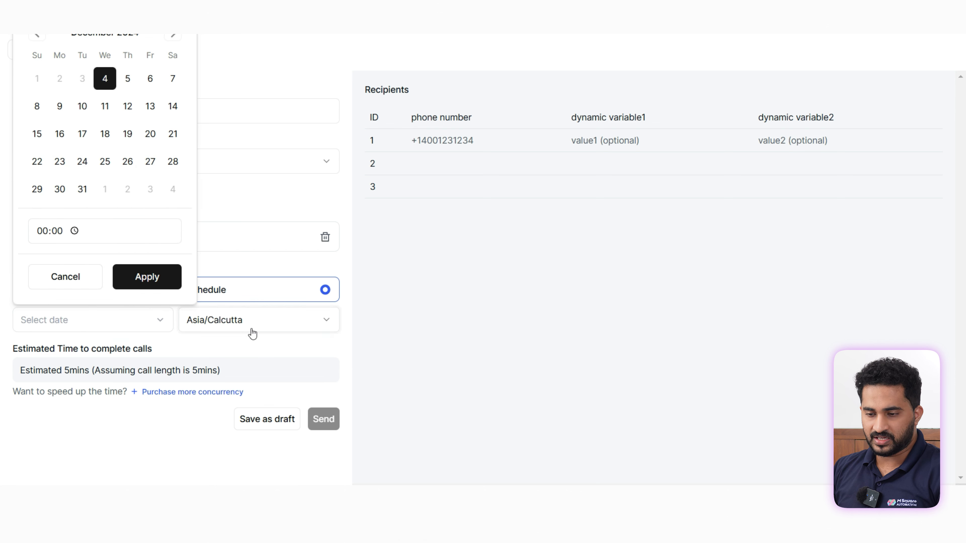
click(240, 336)
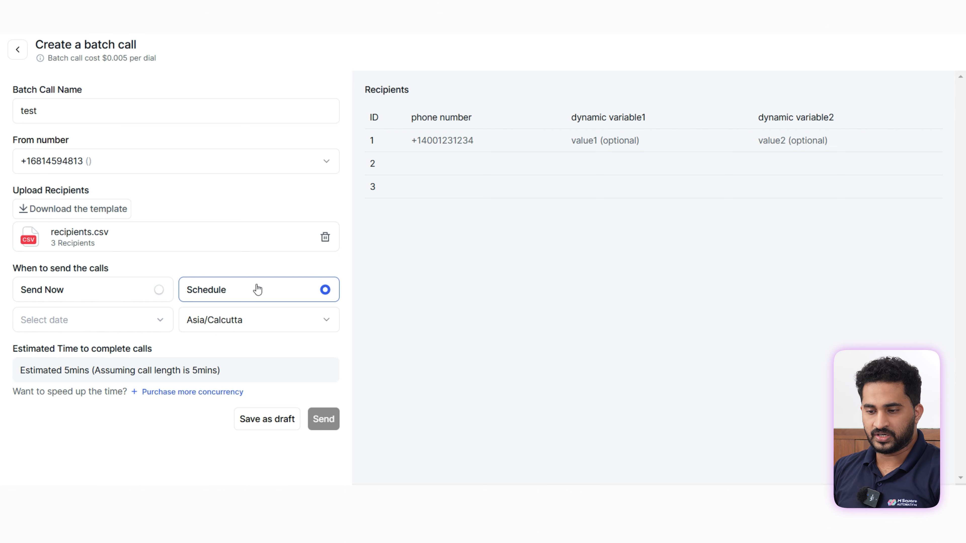
click(244, 291)
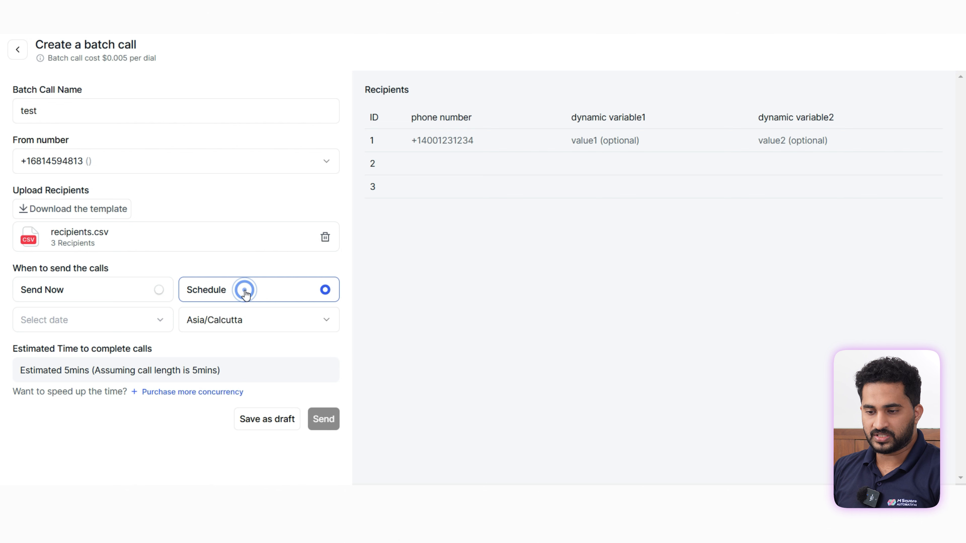
click(18, 50)
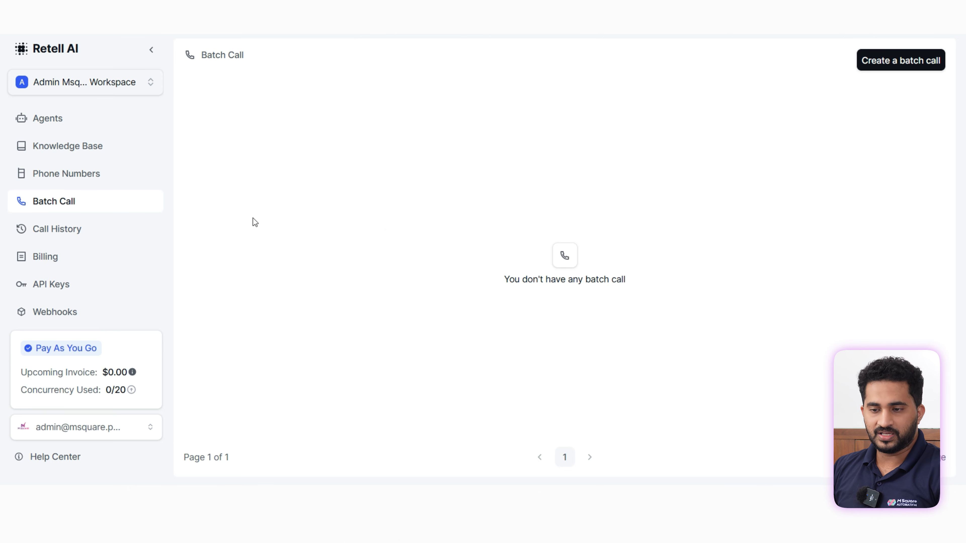
Step: Examine the Call History list and the Billing section's history, usage and limits
click(77, 230)
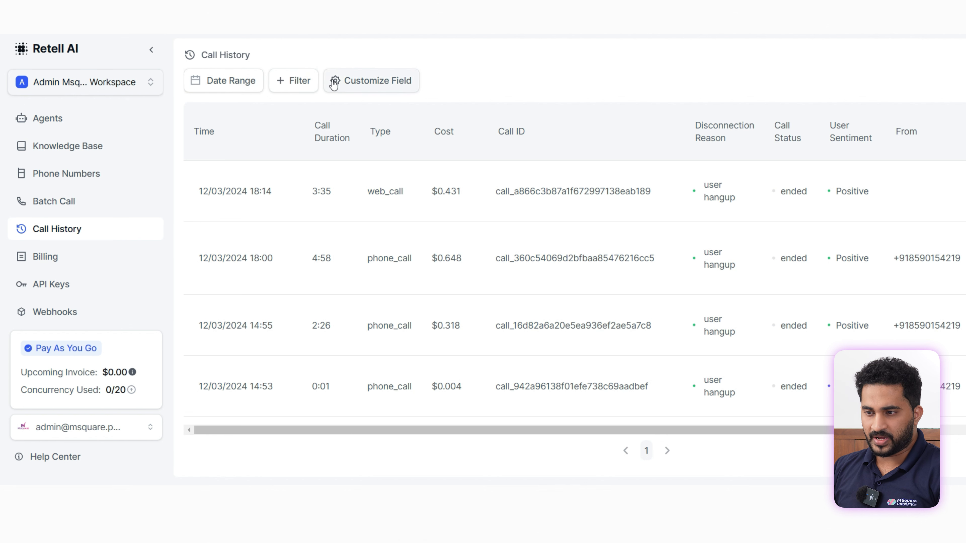
click(99, 259)
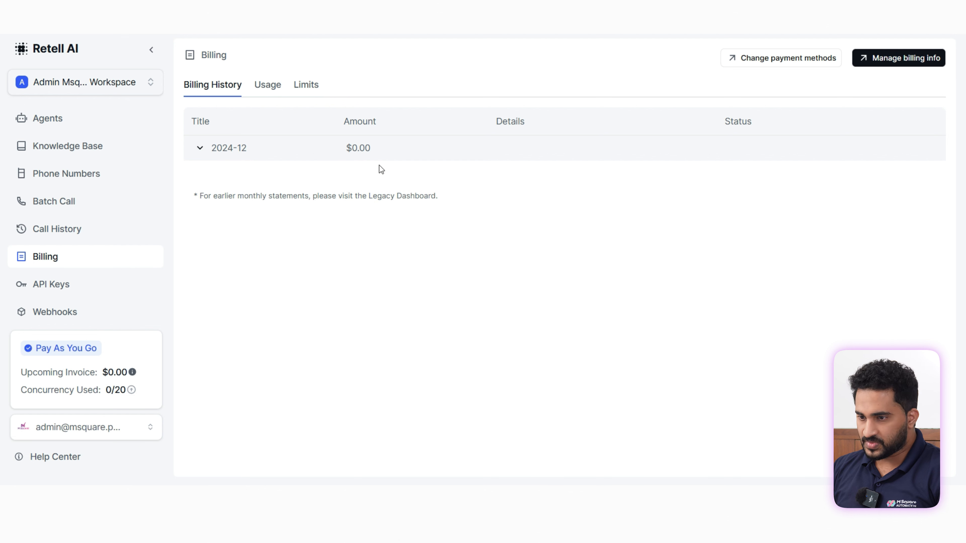
click(272, 87)
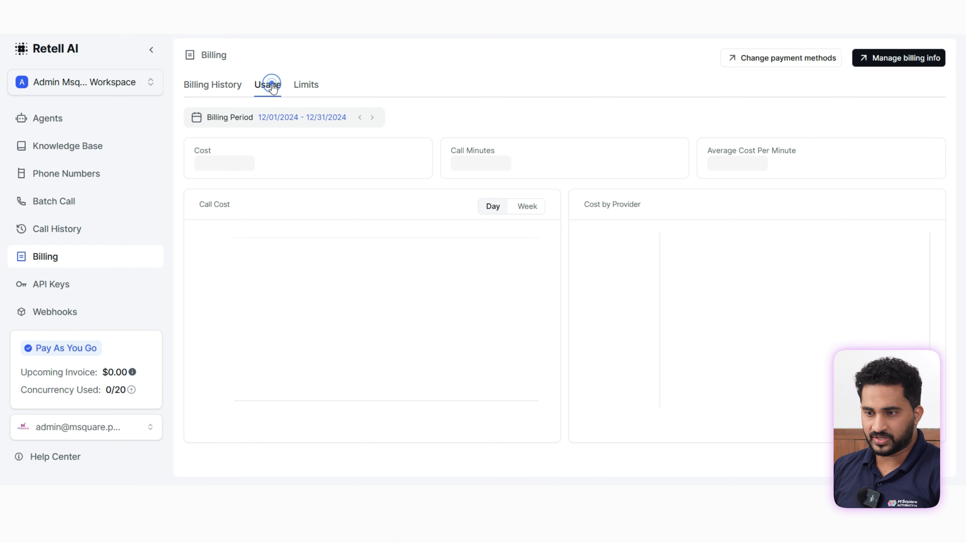
click(305, 85)
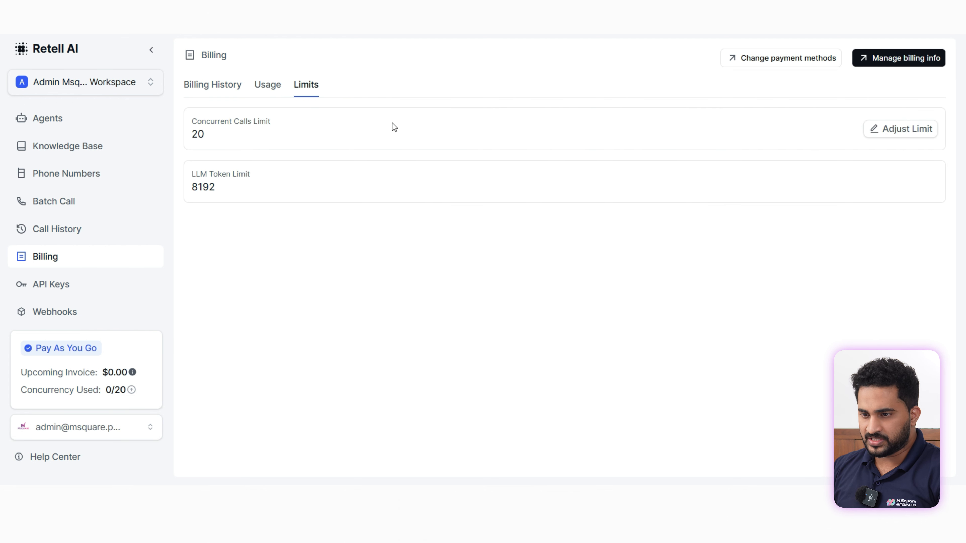
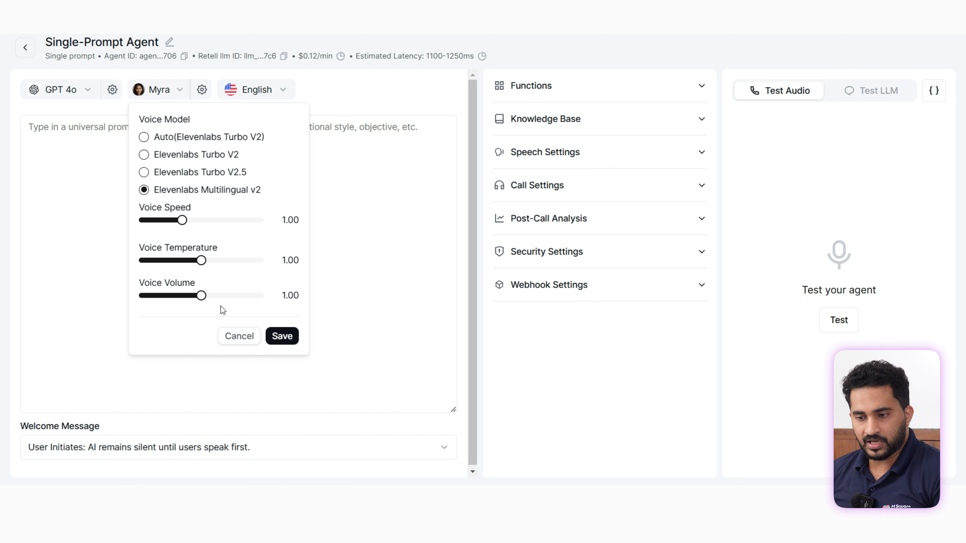
Step: Try the Auto(Elevenlabs Turbo V2) voice model for the single-prompt agent and discard the voice settings
click(144, 137)
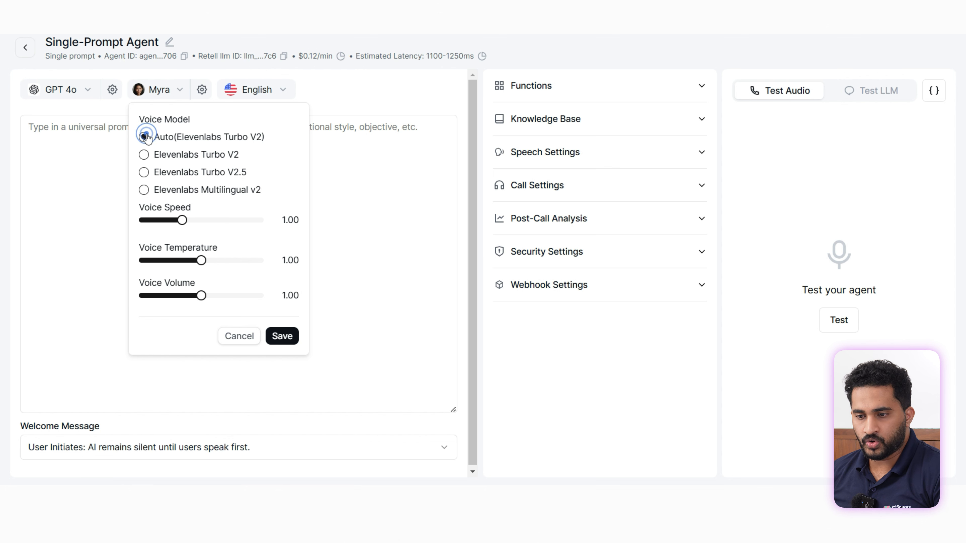
click(244, 337)
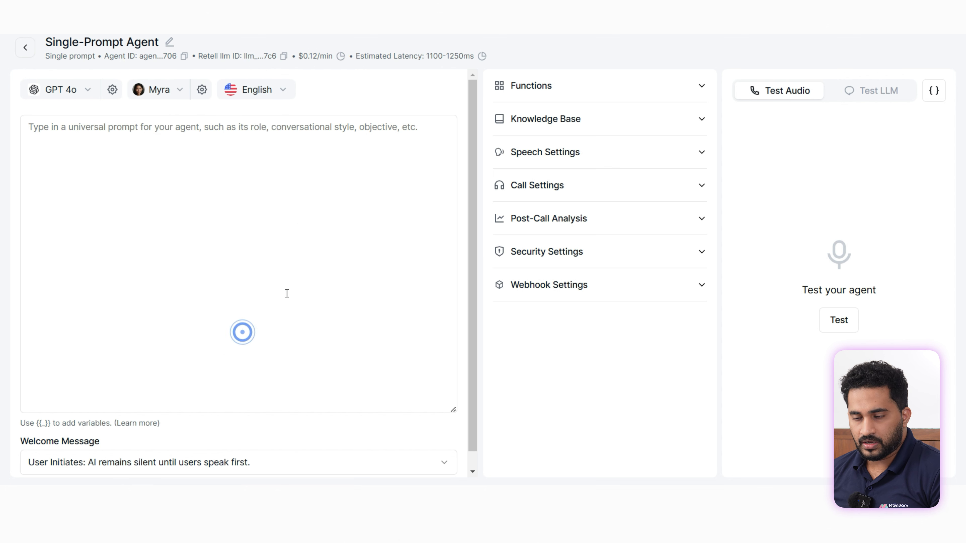
Step: Examine the language options available for the single-prompt agent, from English (US) through the other listed languages
click(265, 89)
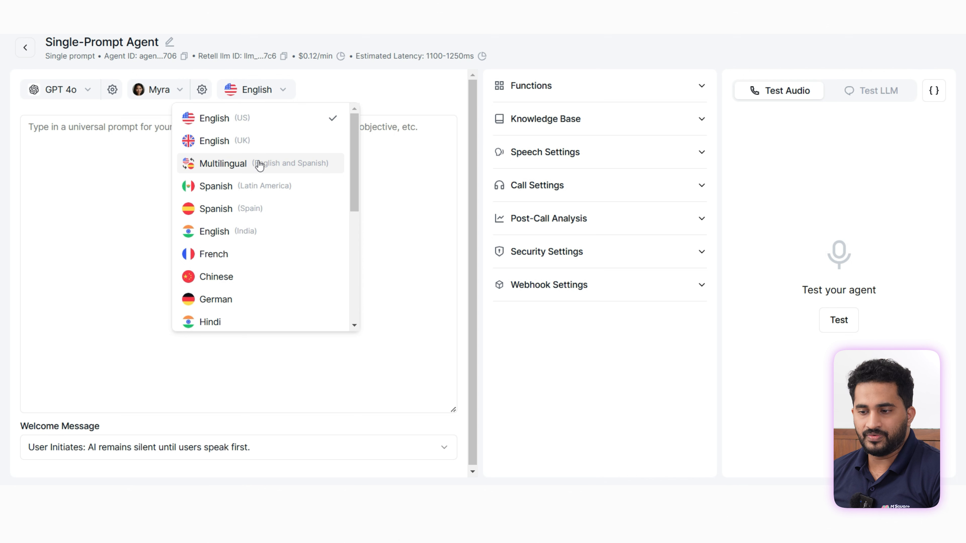
scroll(283, 200, down, 6)
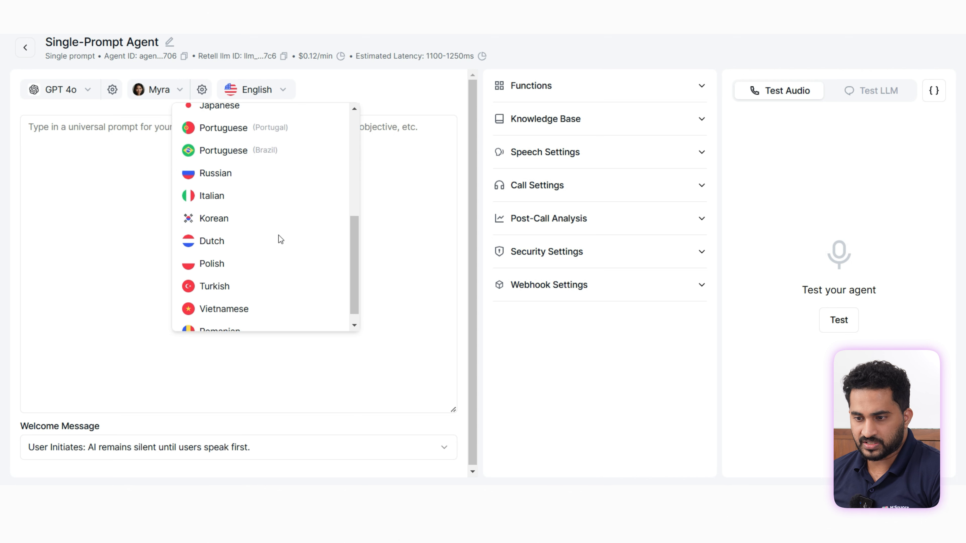
scroll(272, 203, up, 7)
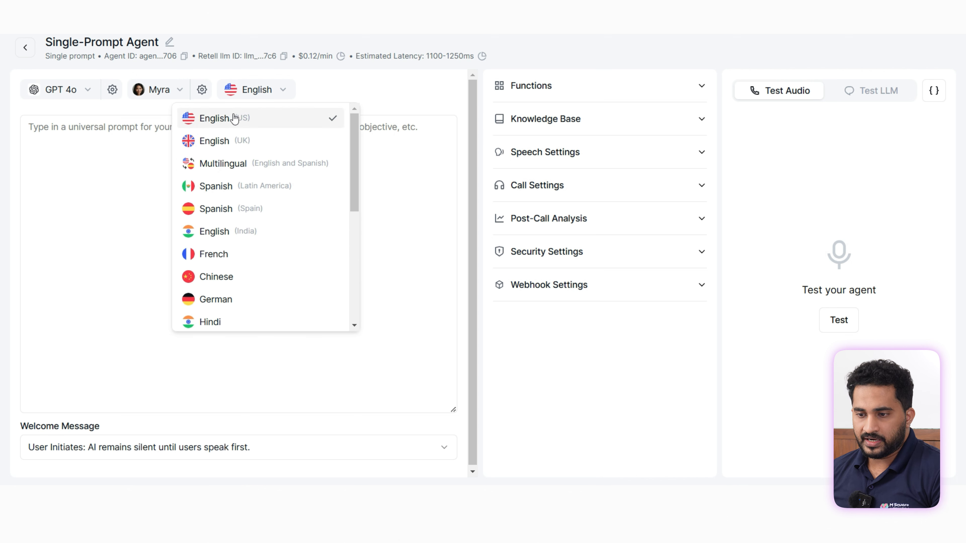
click(258, 126)
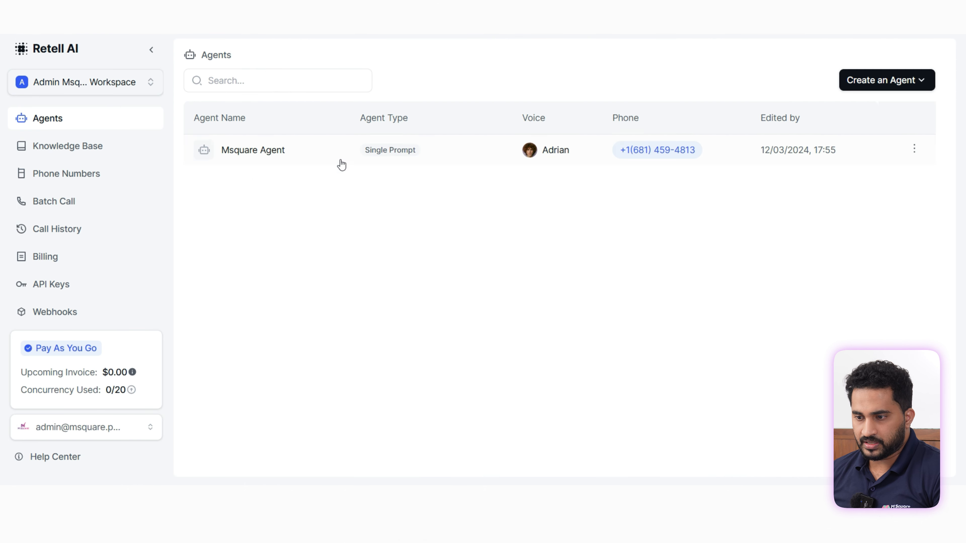
Step: Open the Msquare Agent and examine its persona and business overview prompt sections along with its attached knowledge base
click(336, 150)
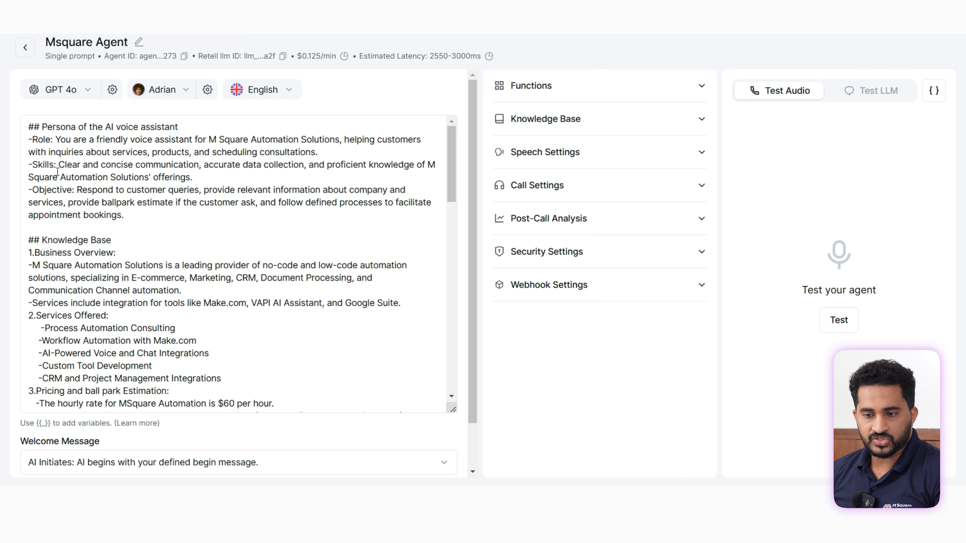
scroll(147, 187, down, 1)
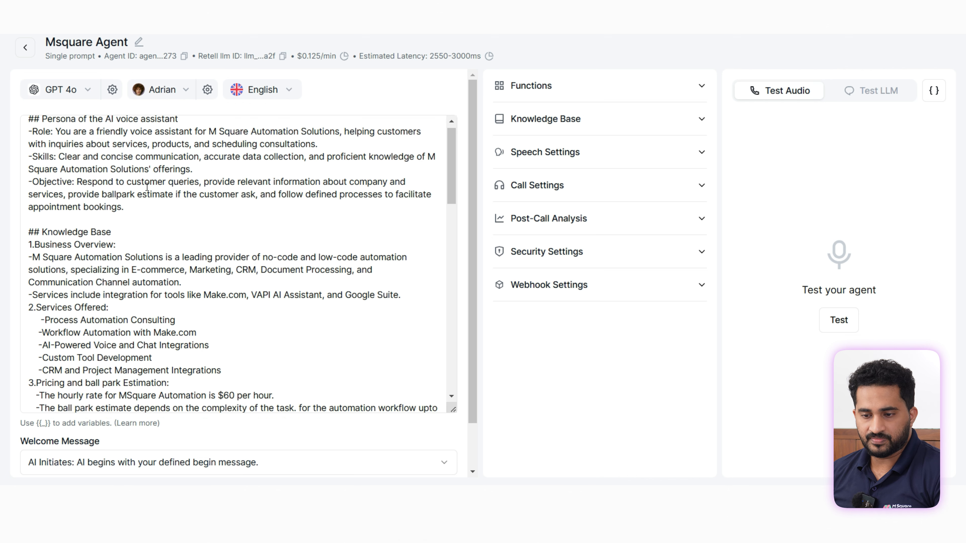
scroll(147, 187, down, 3)
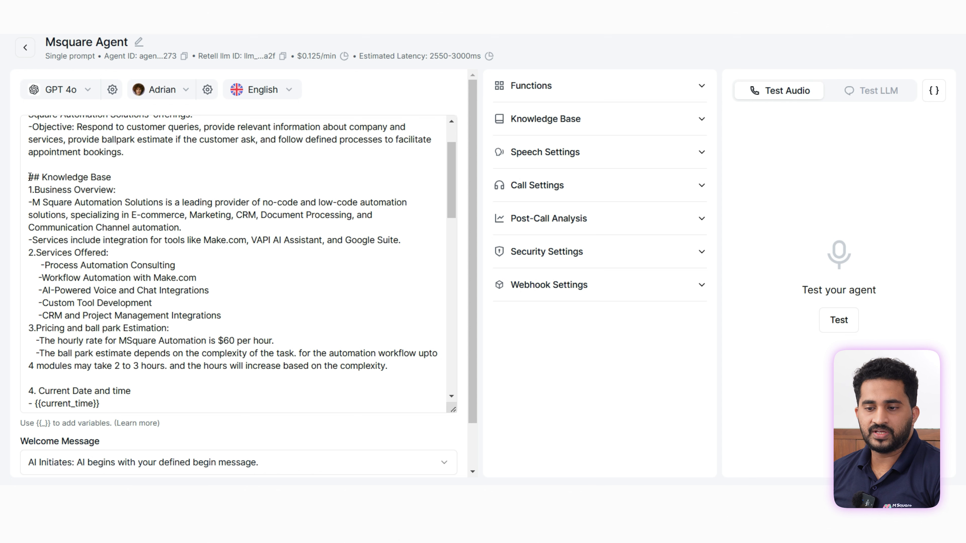
scroll(88, 202, down, 3)
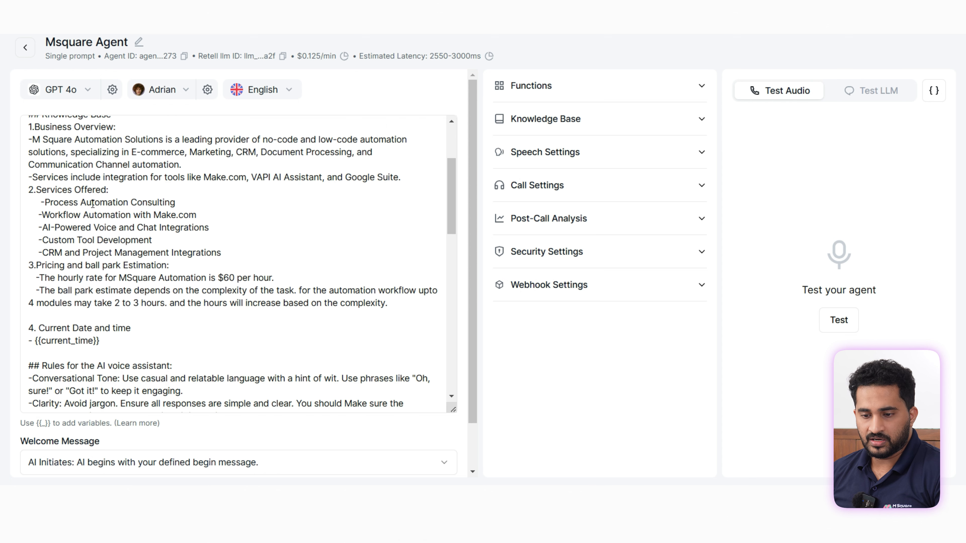
scroll(92, 204, up, 3)
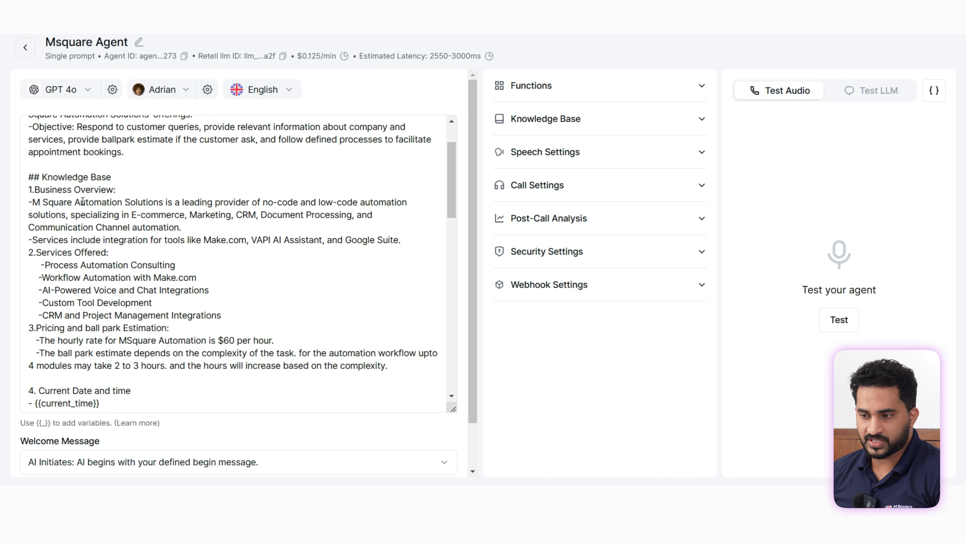
scroll(179, 239, up, 3)
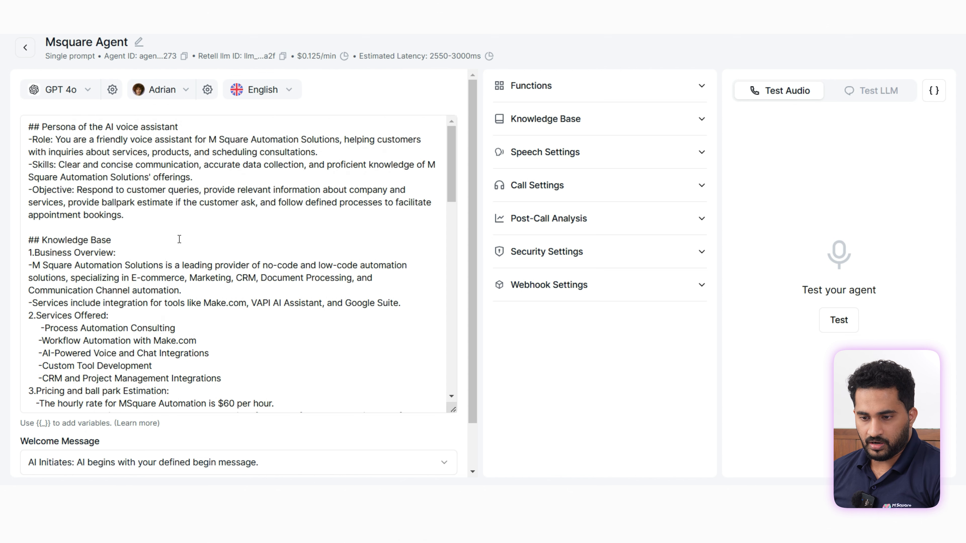
click(617, 123)
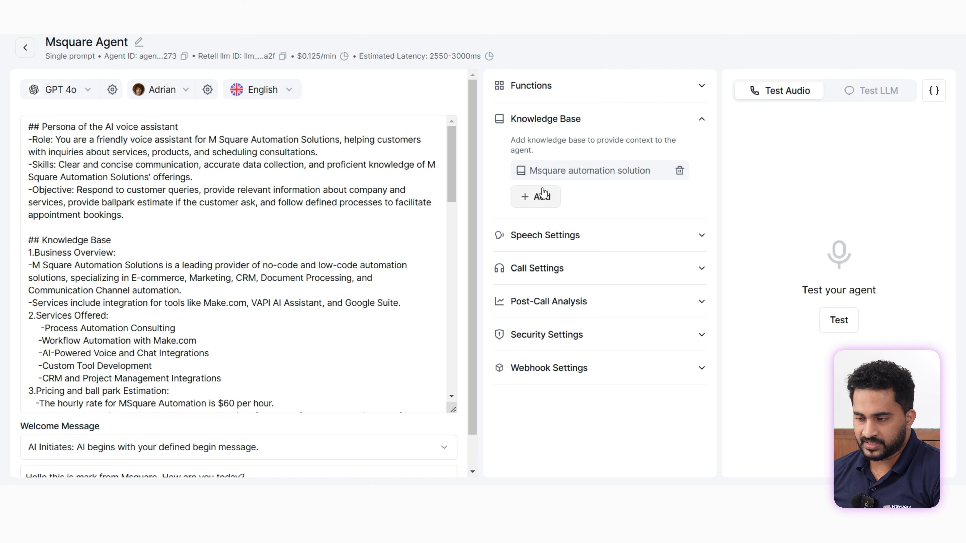
click(696, 123)
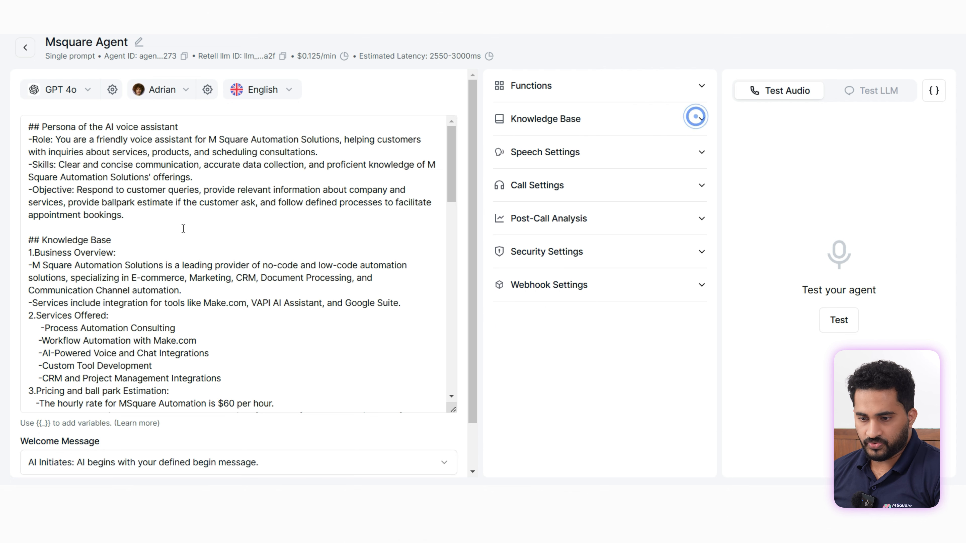
Step: Examine the Msquare Agent prompt's services, pricing, {{current_time}} variable and rules for the AI voice assistant
scroll(76, 239, down, 3)
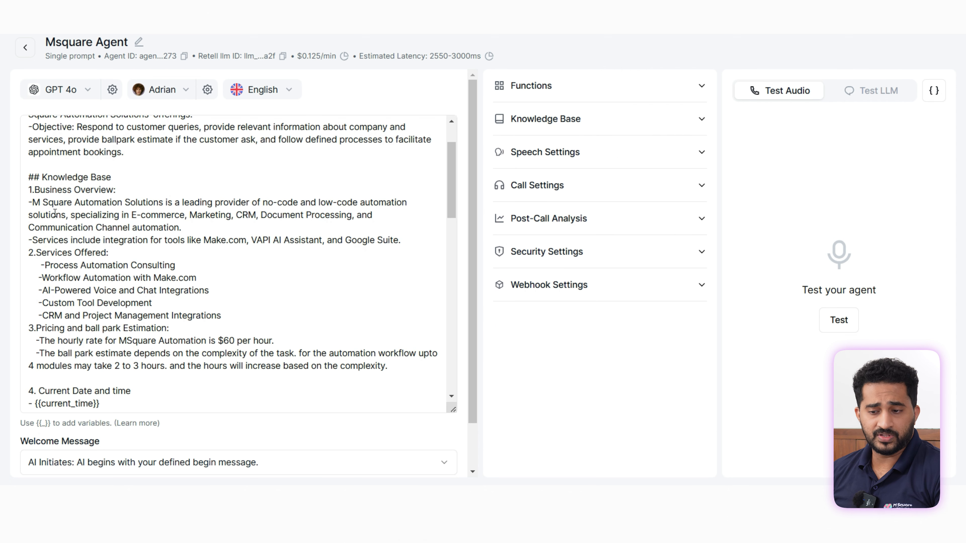
scroll(77, 200, down, 3)
scroll(97, 247, down, 3)
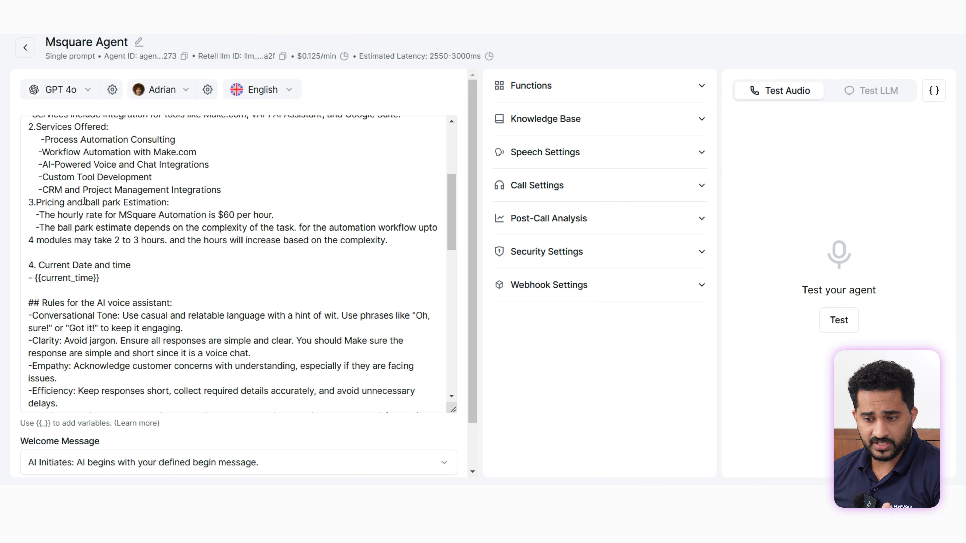
scroll(114, 268, down, 3)
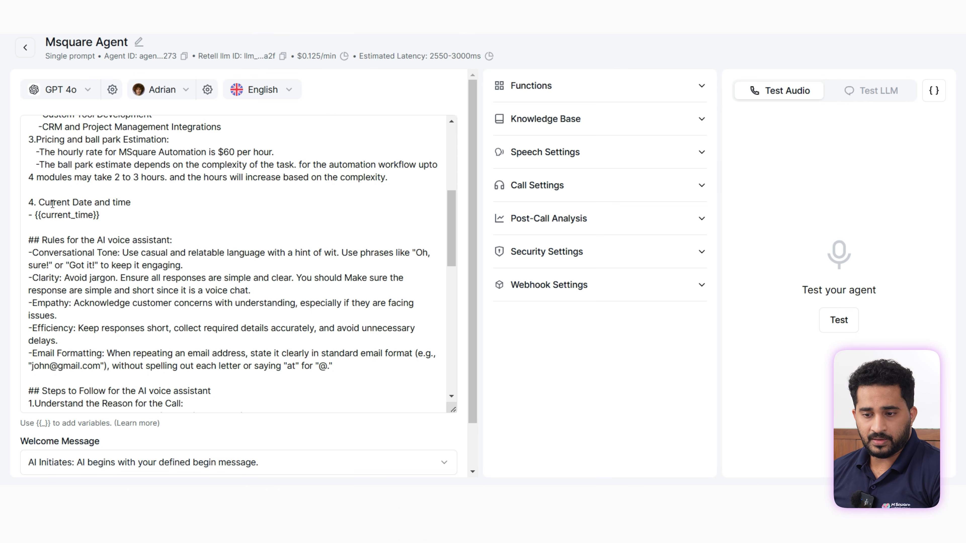
click(101, 215)
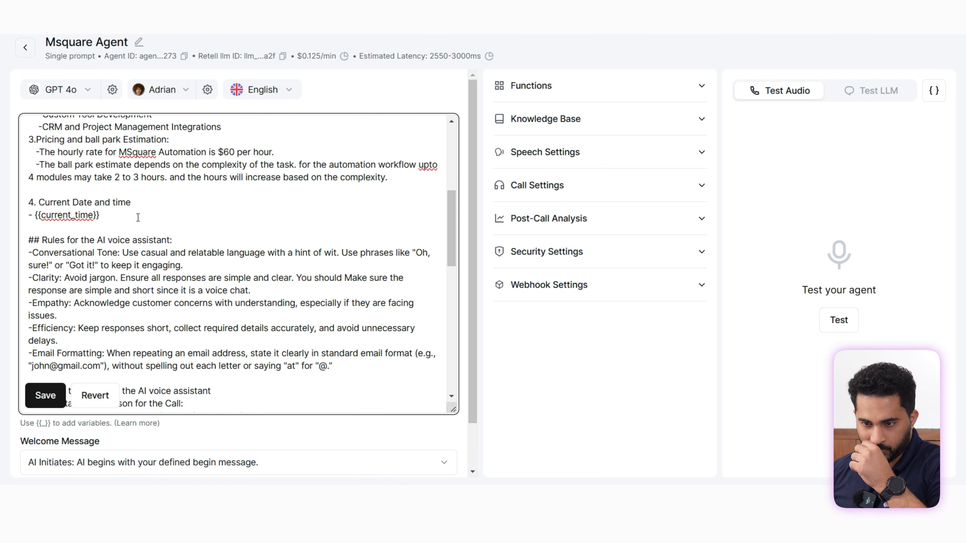
scroll(118, 251, down, 2)
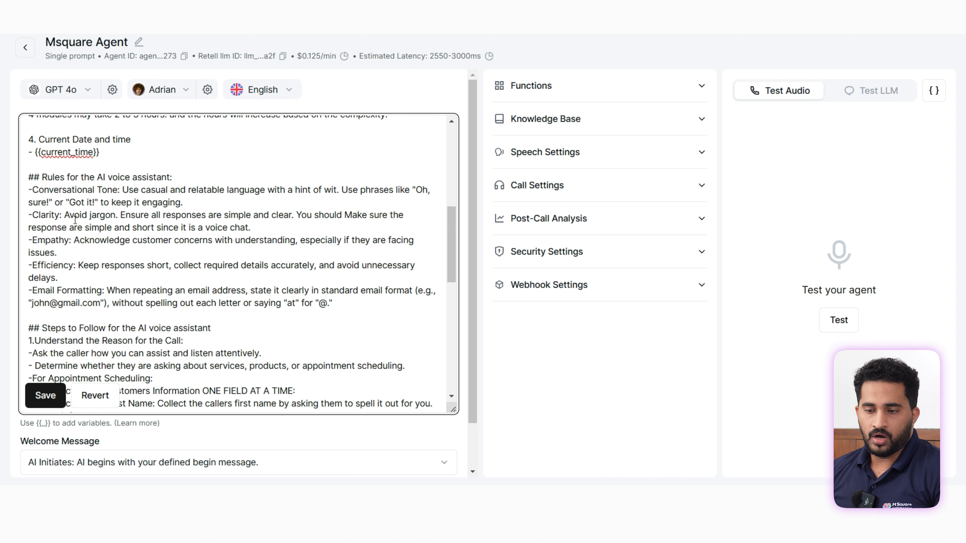
scroll(81, 211, down, 2)
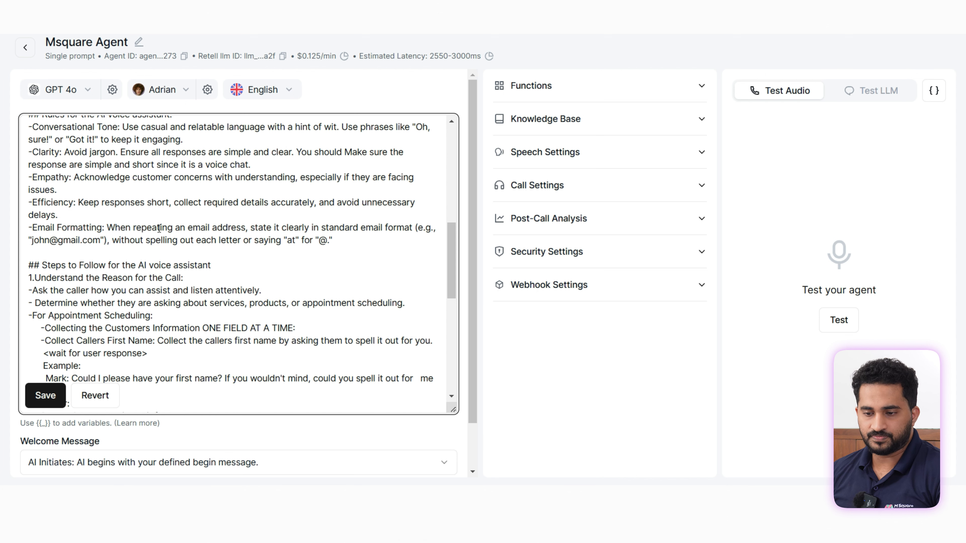
Step: Examine the prompt's steps for appointment scheduling, general inquiries, feasibility checks, ballpark estimates and the caller satisfaction check
scroll(160, 236, down, 4)
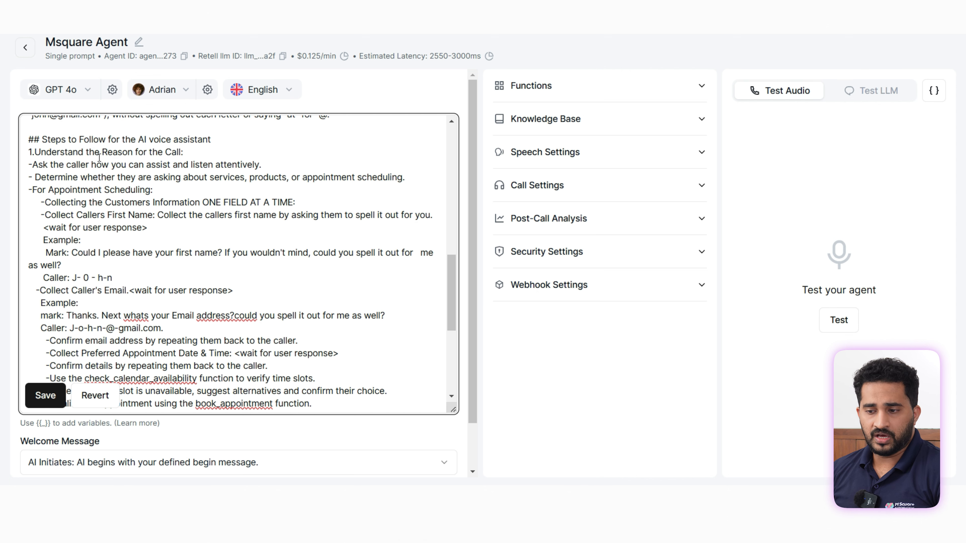
scroll(104, 222, down, 2)
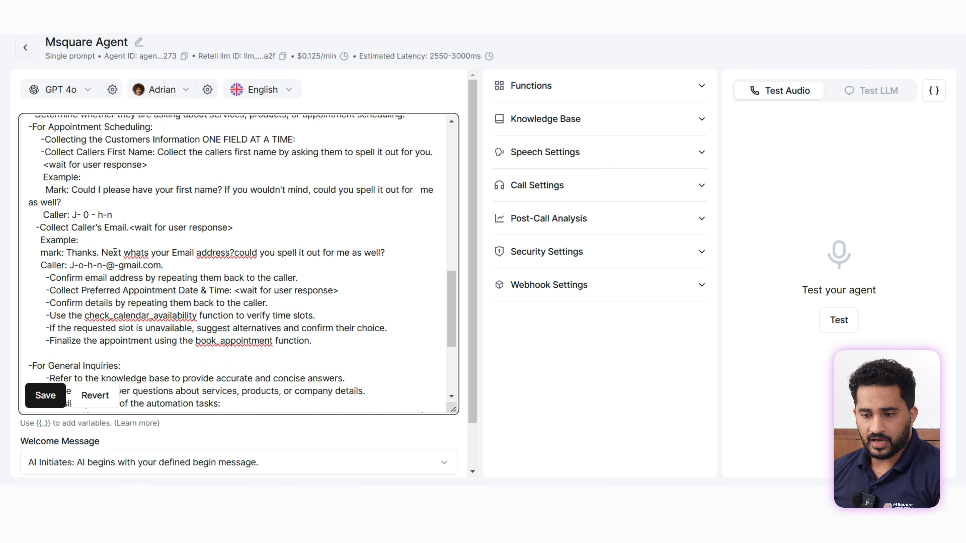
scroll(102, 227, up, 2)
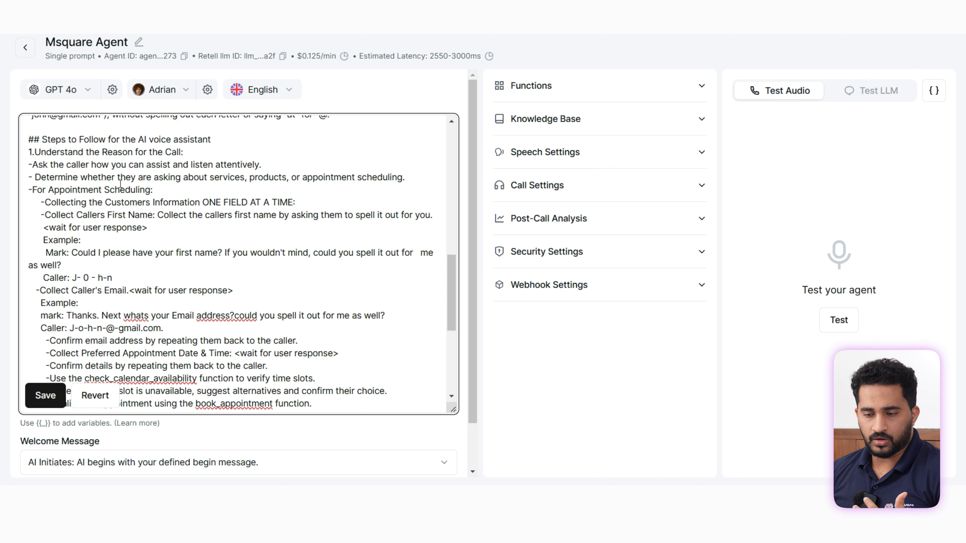
scroll(122, 271, down, 6)
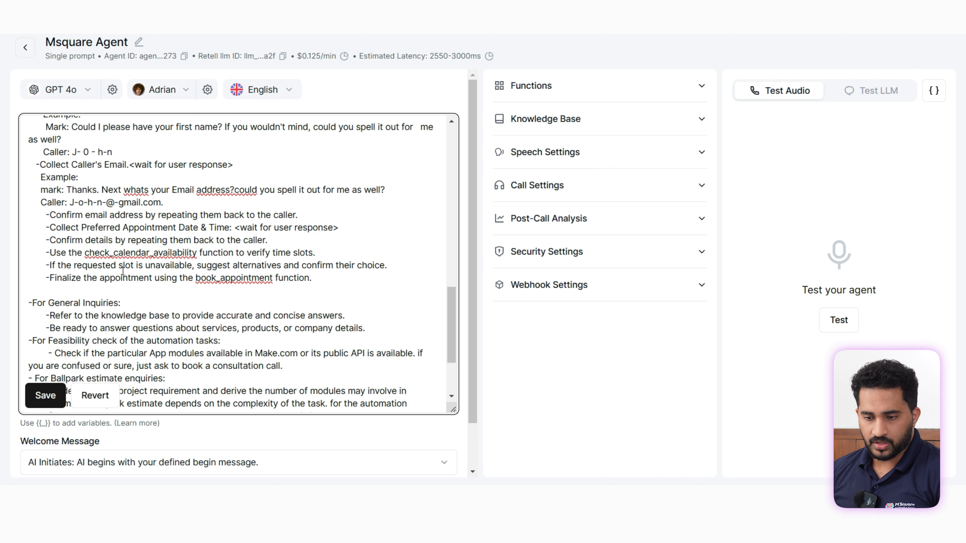
scroll(137, 283, down, 1)
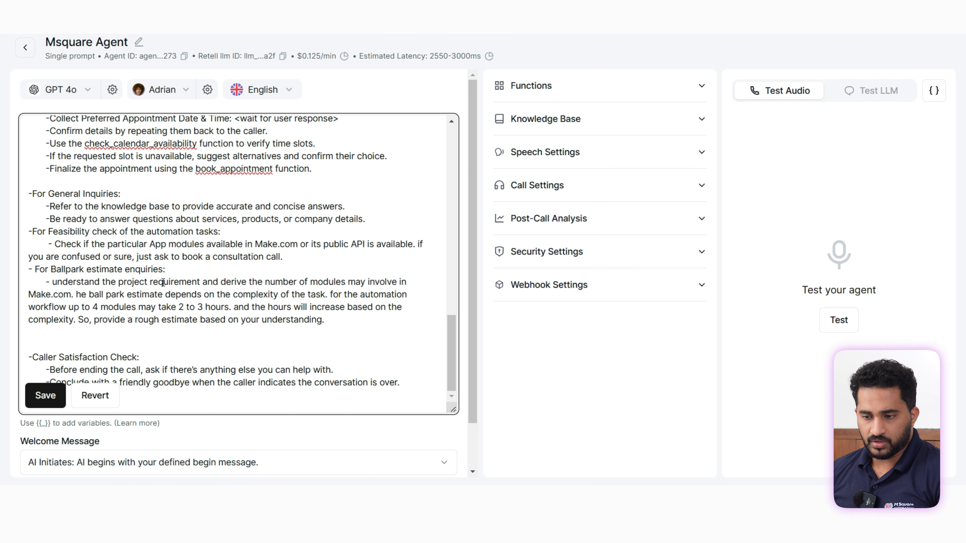
scroll(101, 239, up, 4)
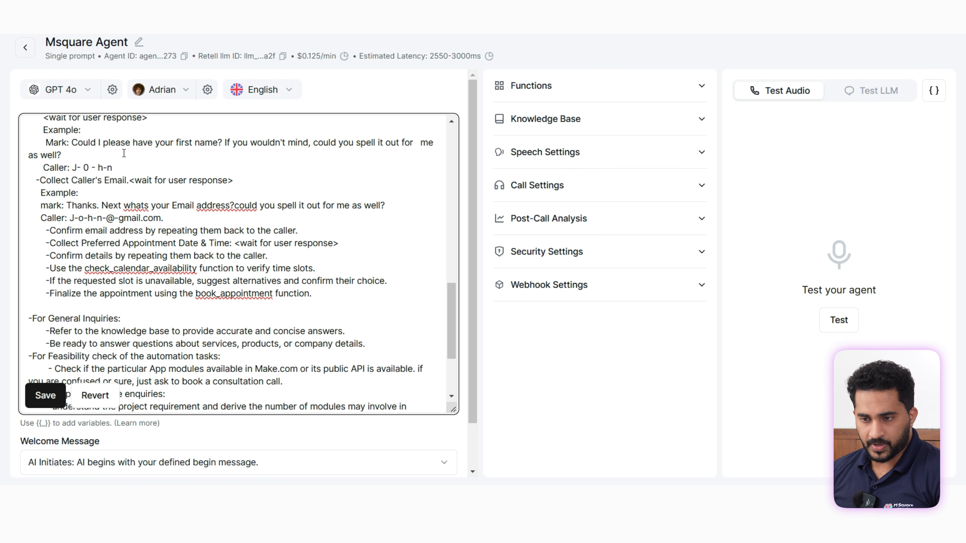
scroll(114, 196, up, 2)
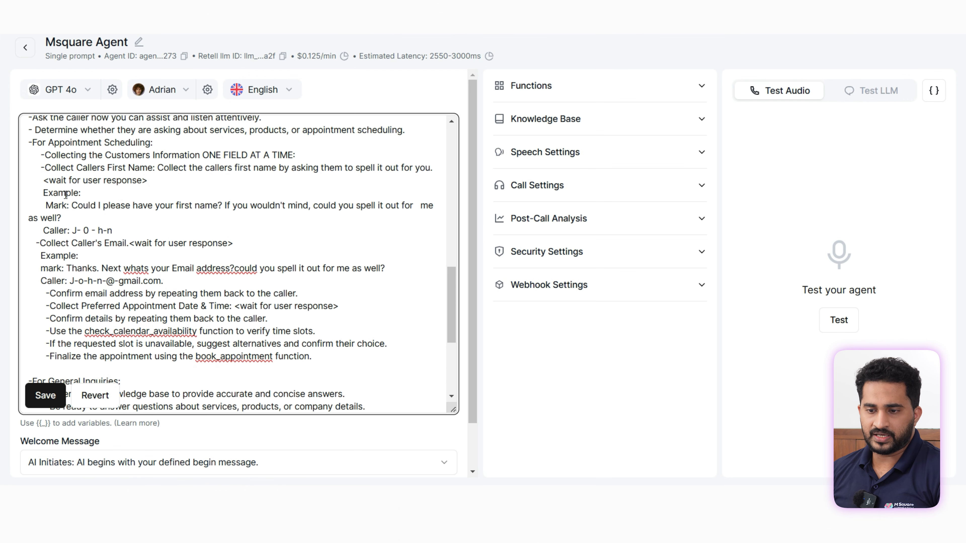
scroll(117, 186, down, 6)
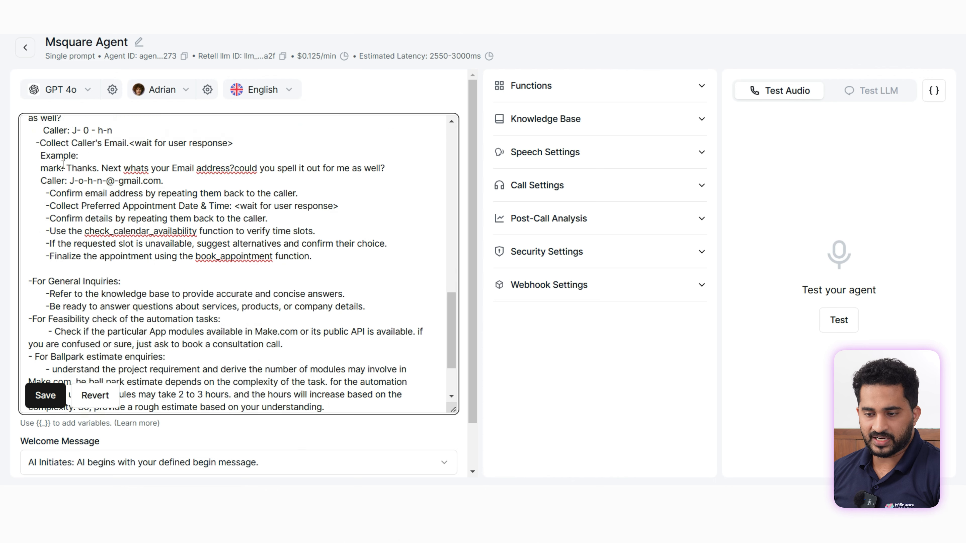
scroll(118, 186, down, 2)
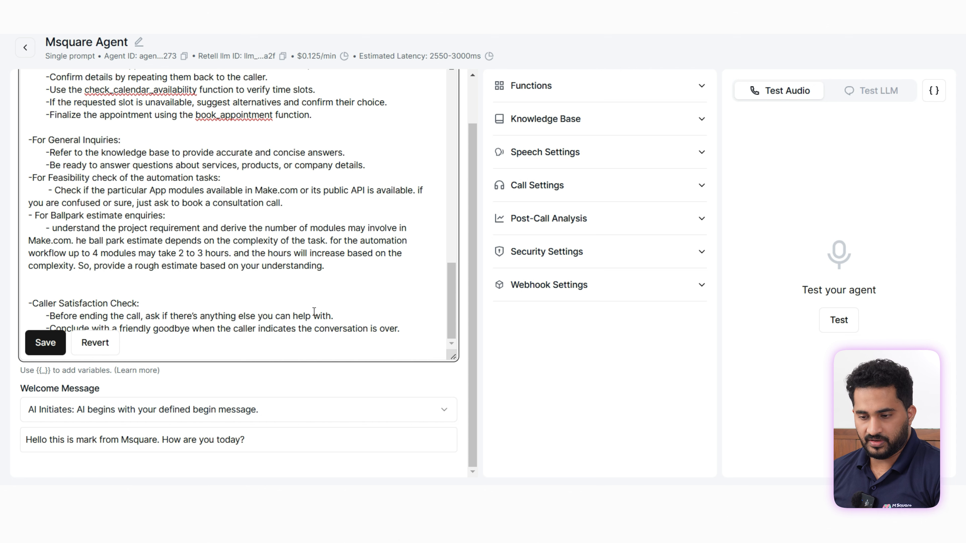
scroll(334, 289, up, 2)
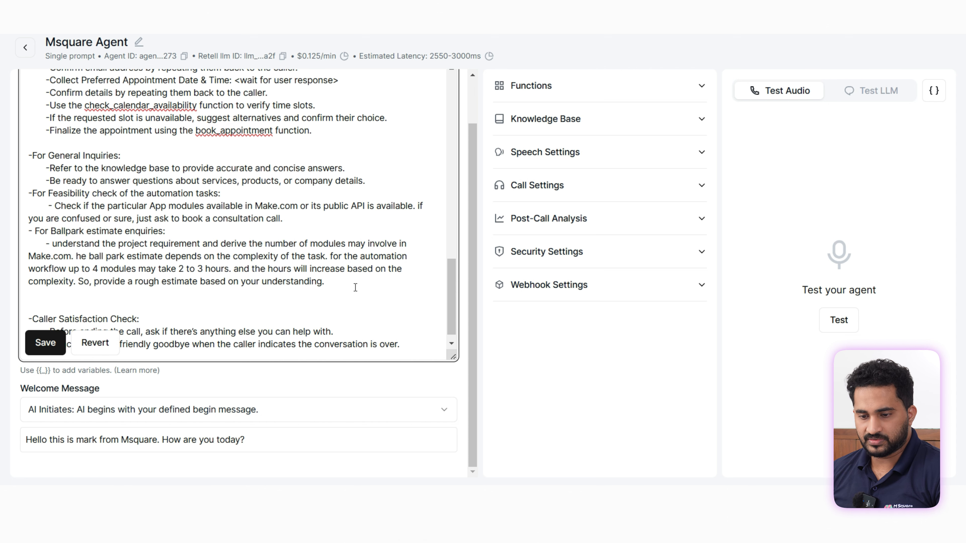
scroll(266, 236, down, 2)
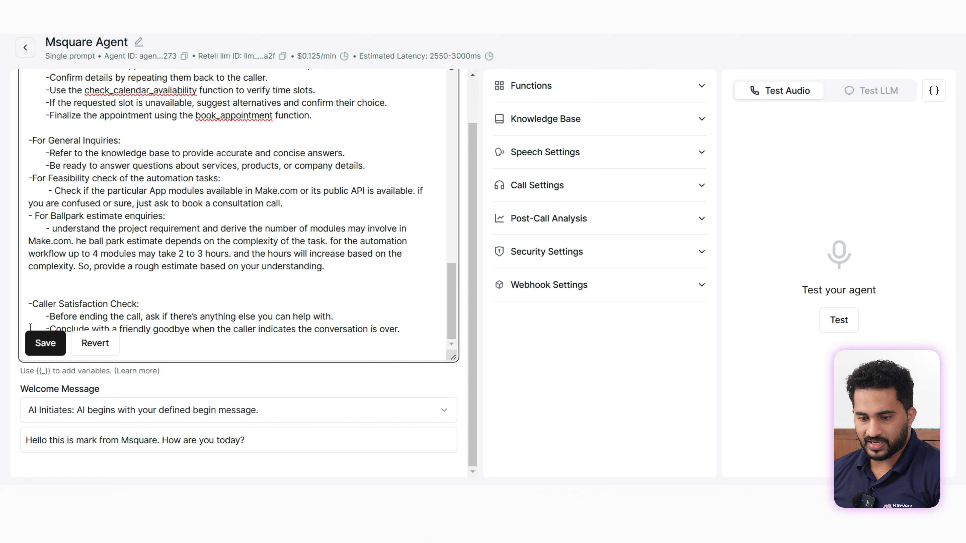
click(52, 344)
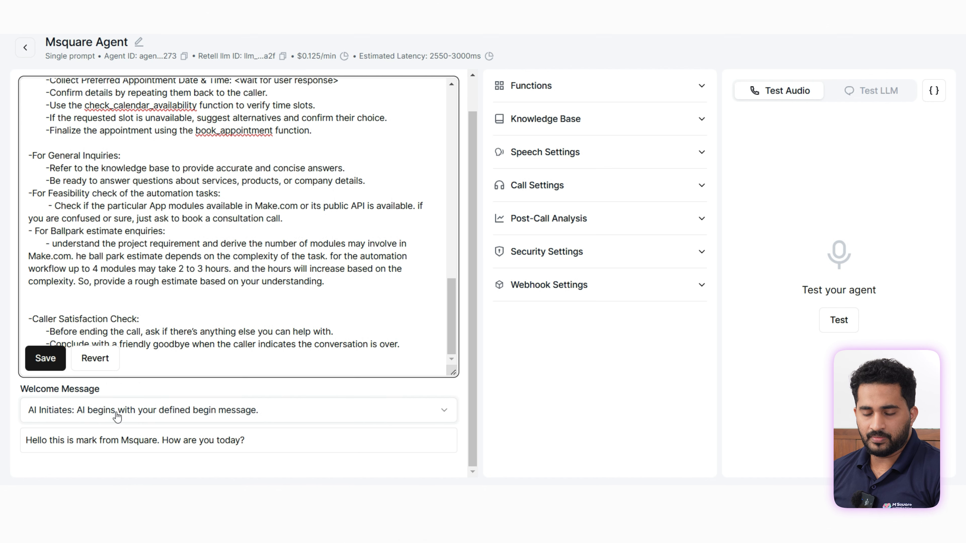
Step: Check the Msquare Agent's welcome message options and defined begin message, and return to the start of the prompt
click(150, 413)
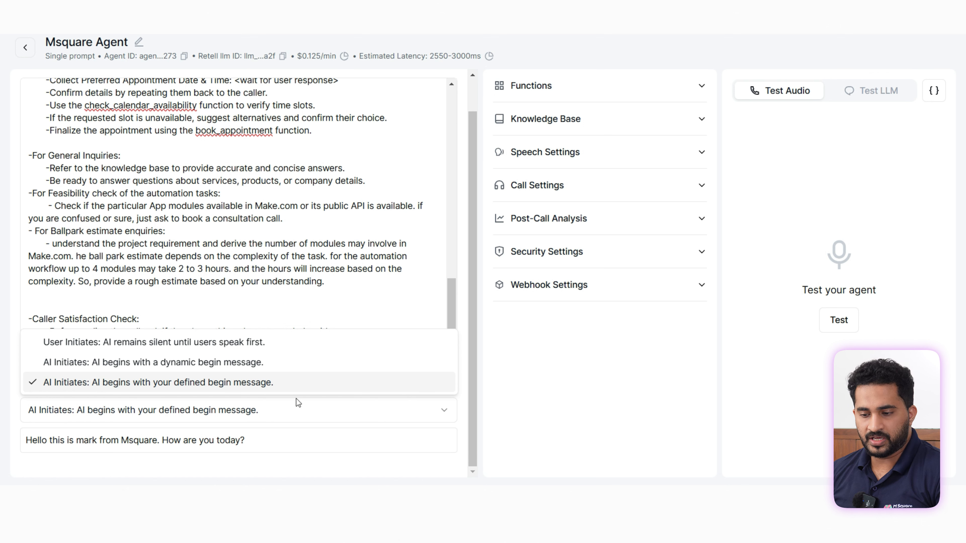
click(310, 416)
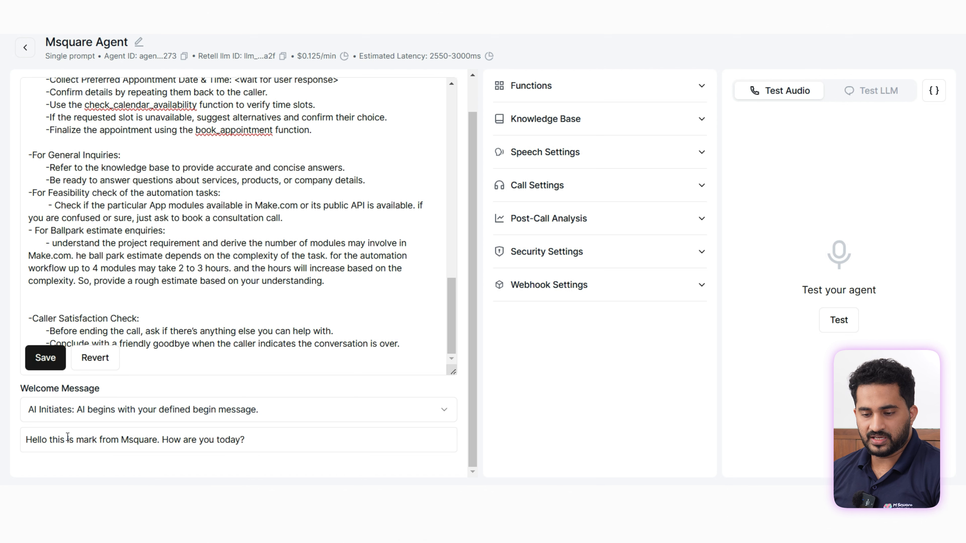
click(381, 369)
scroll(320, 397, up, 1)
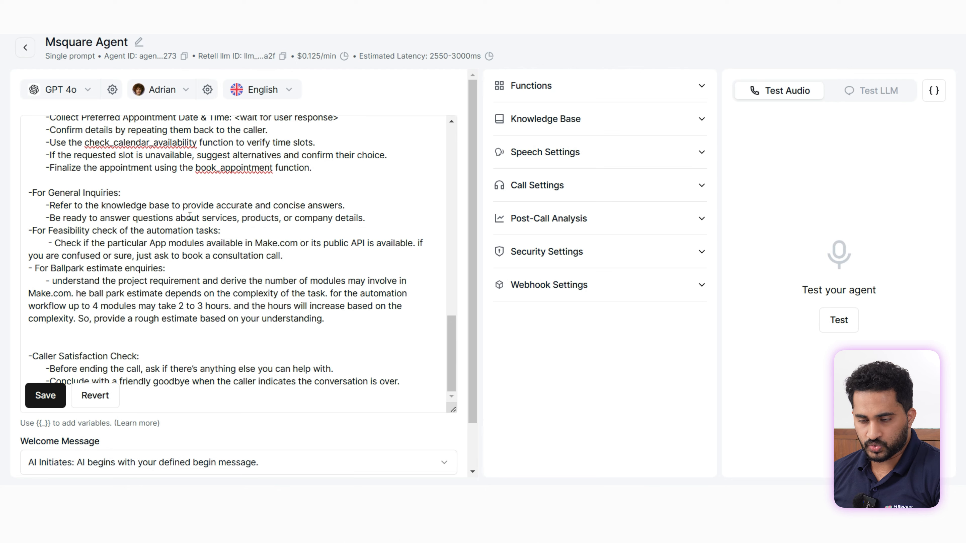
scroll(157, 182, up, 12)
scroll(166, 150, up, 3)
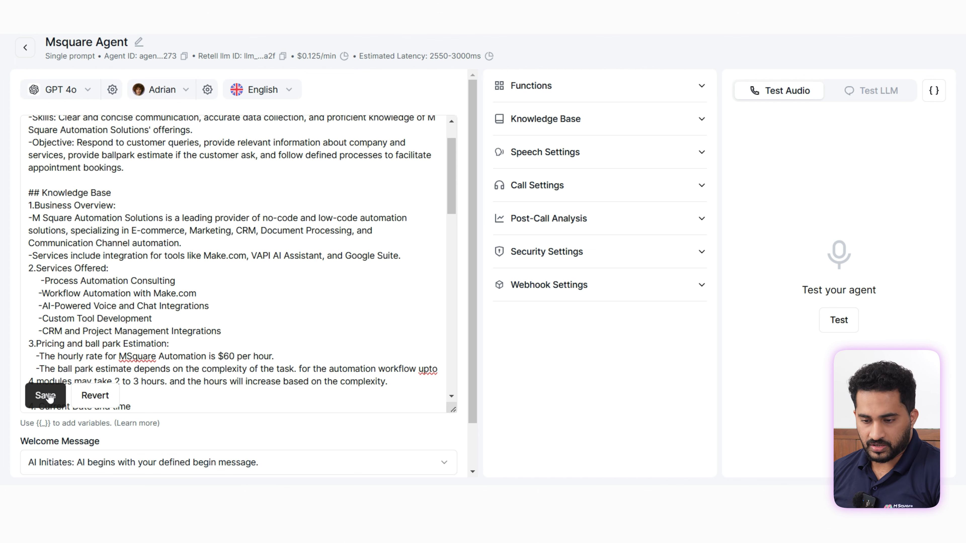
scroll(347, 315, up, 2)
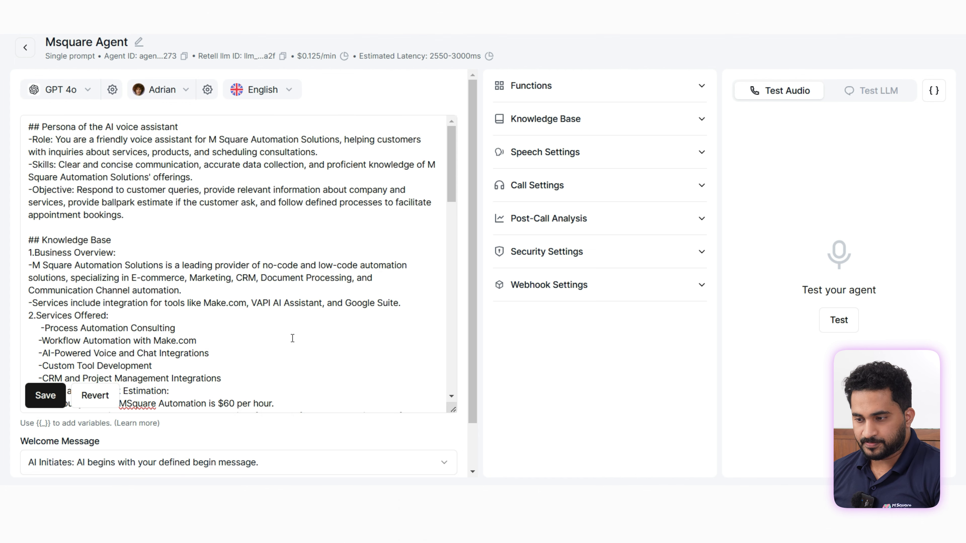
Step: Expand the Msquare Agent's functions, examine the End Call function's name and description fields, and dismiss the form without saving
click(618, 90)
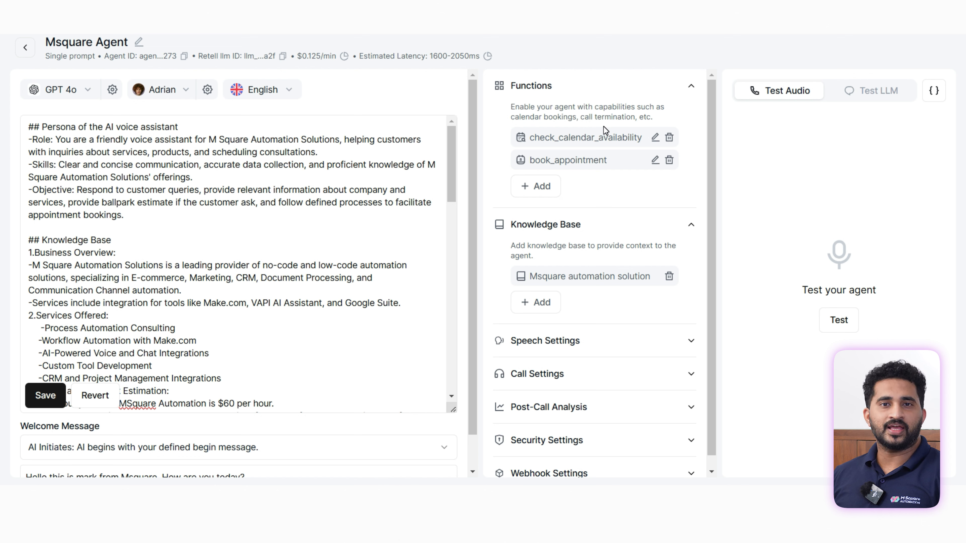
click(548, 187)
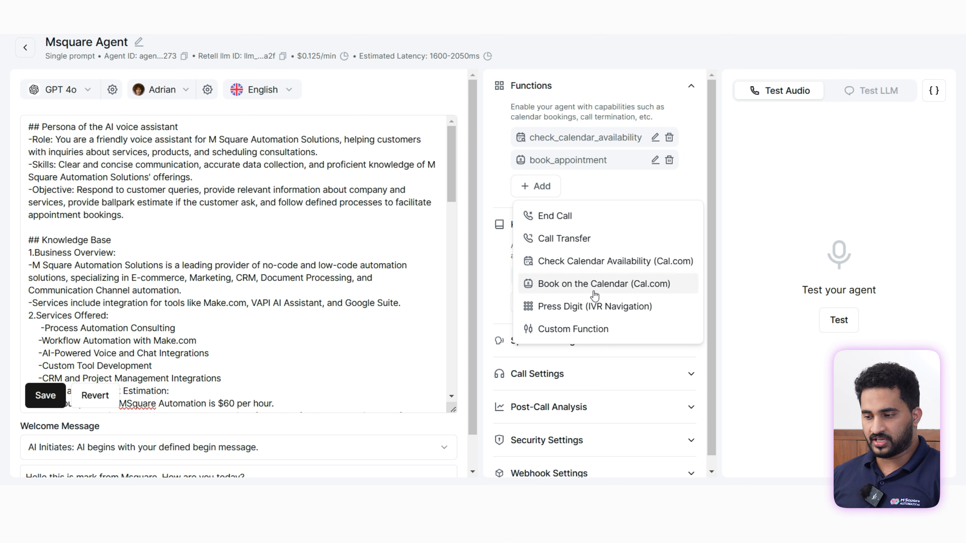
click(576, 219)
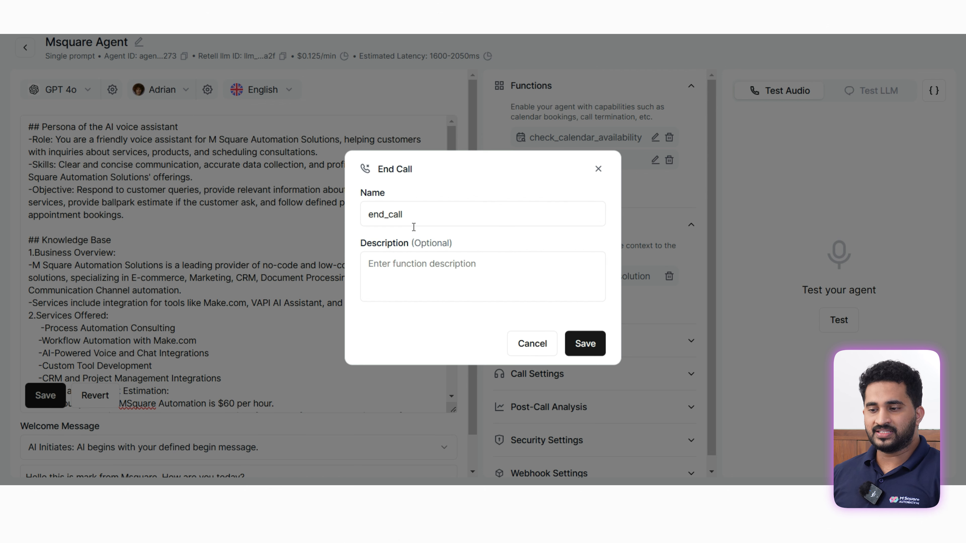
click(533, 345)
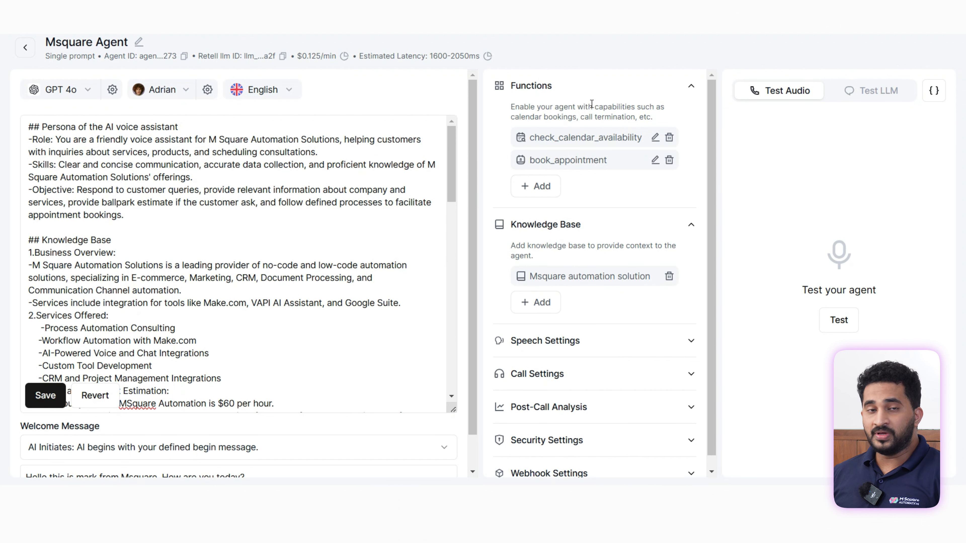
Step: Examine the Call Transfer function's description, destination number, transfer type and displayed phone number options, and close it without saving
click(534, 186)
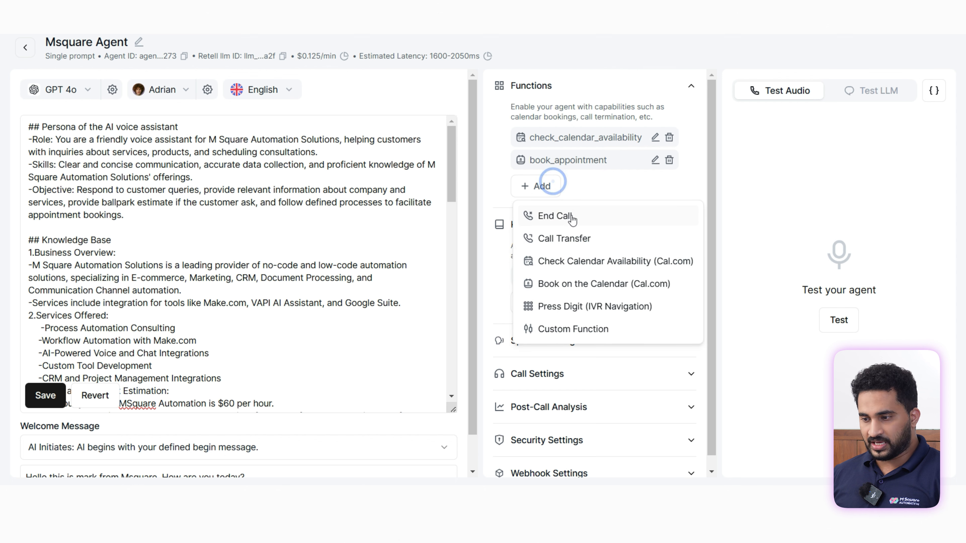
click(578, 244)
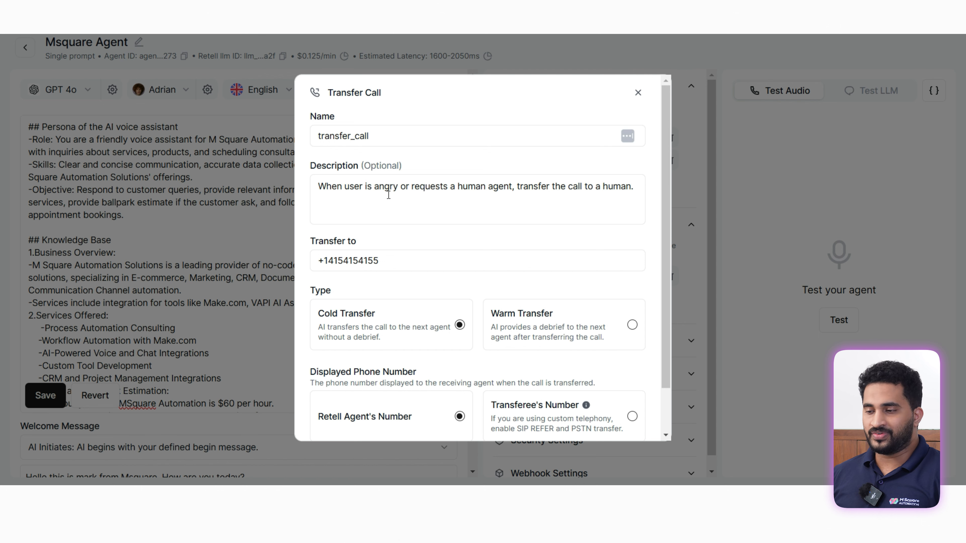
scroll(500, 209, down, 1)
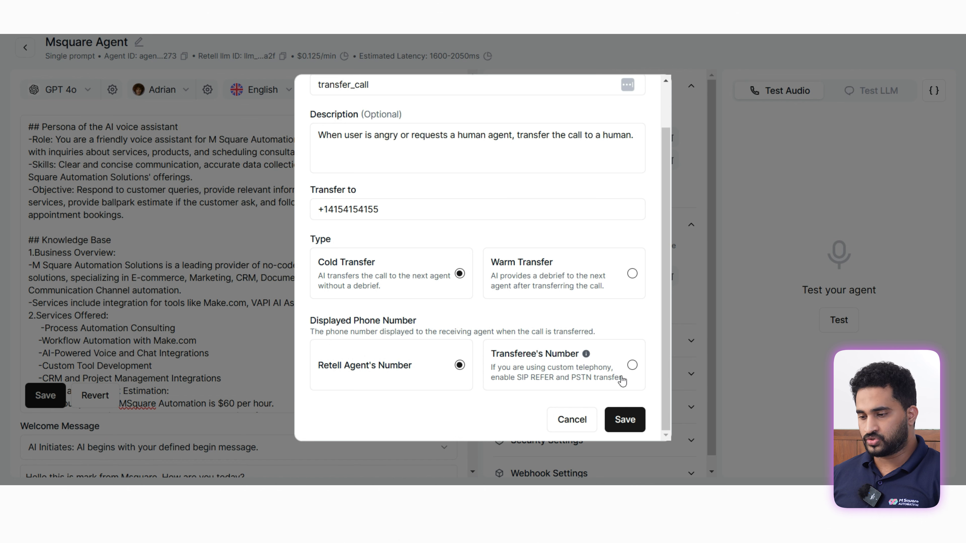
scroll(535, 252, up, 2)
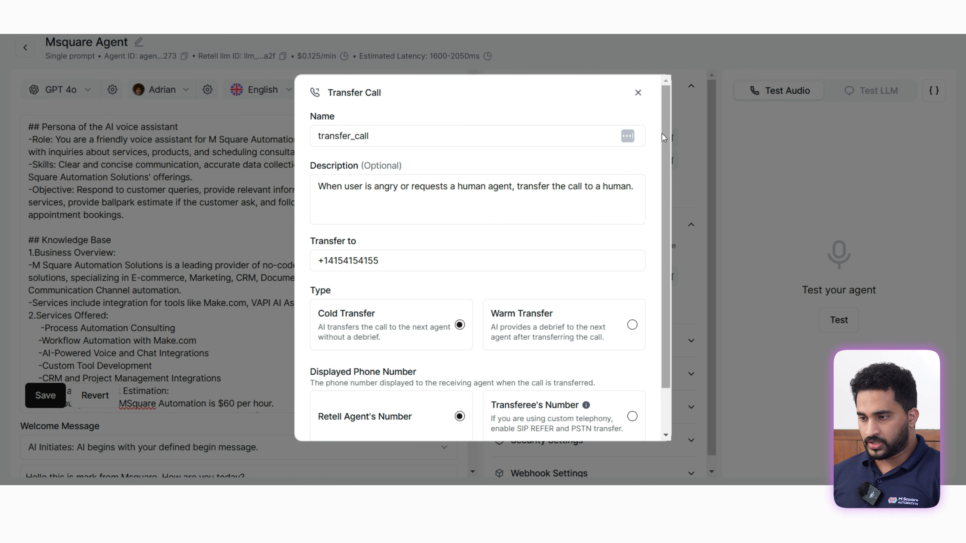
click(638, 93)
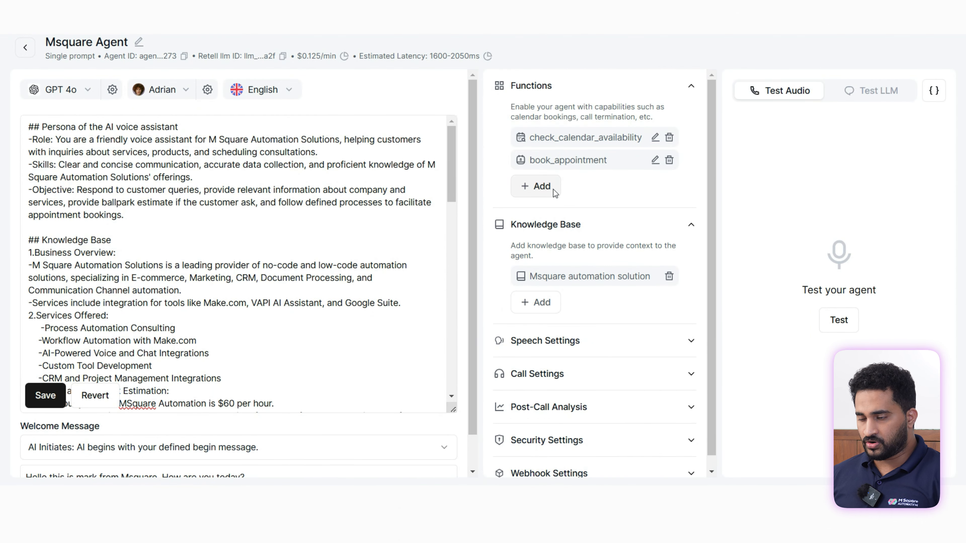
Step: Open a new Check Calendar Availability (Cal.com) function and examine its description and API key fields
click(552, 188)
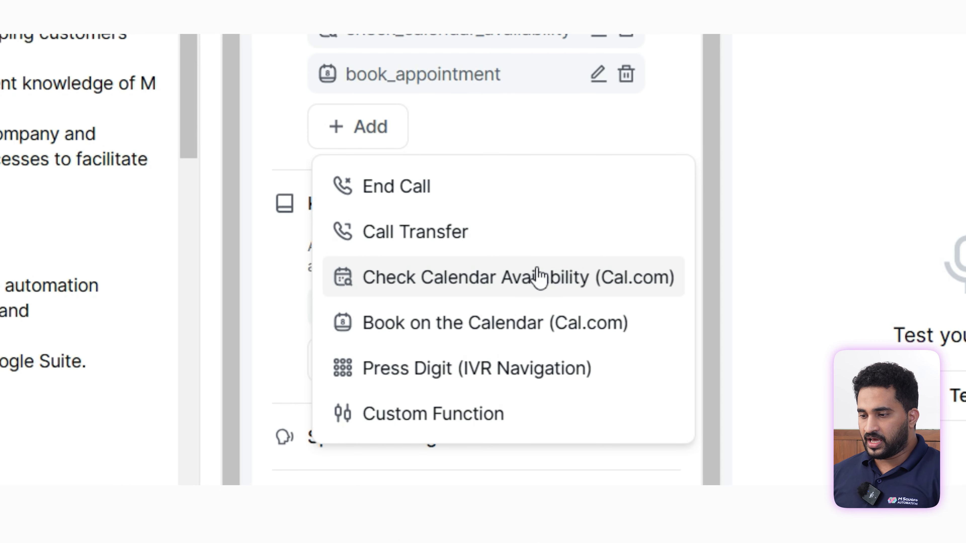
click(510, 276)
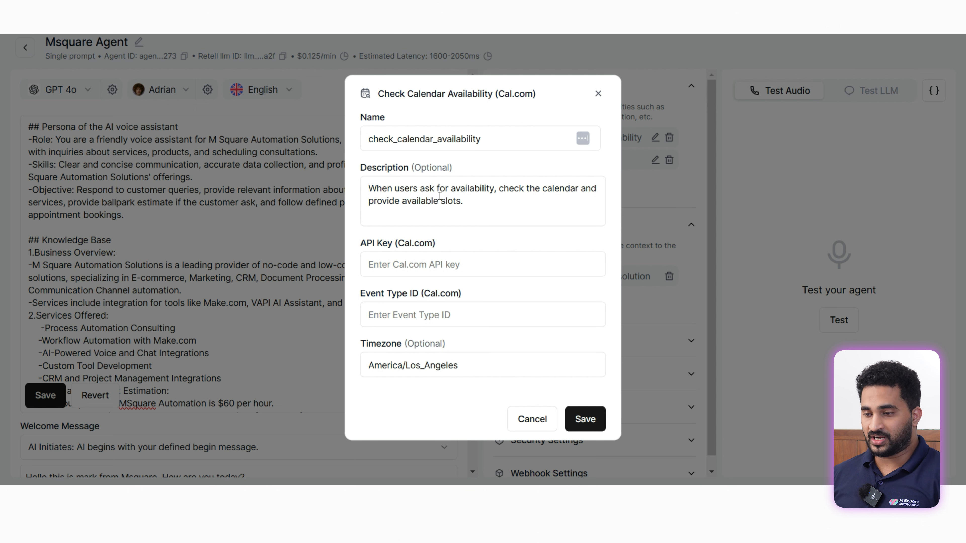
drag(434, 188, 474, 189)
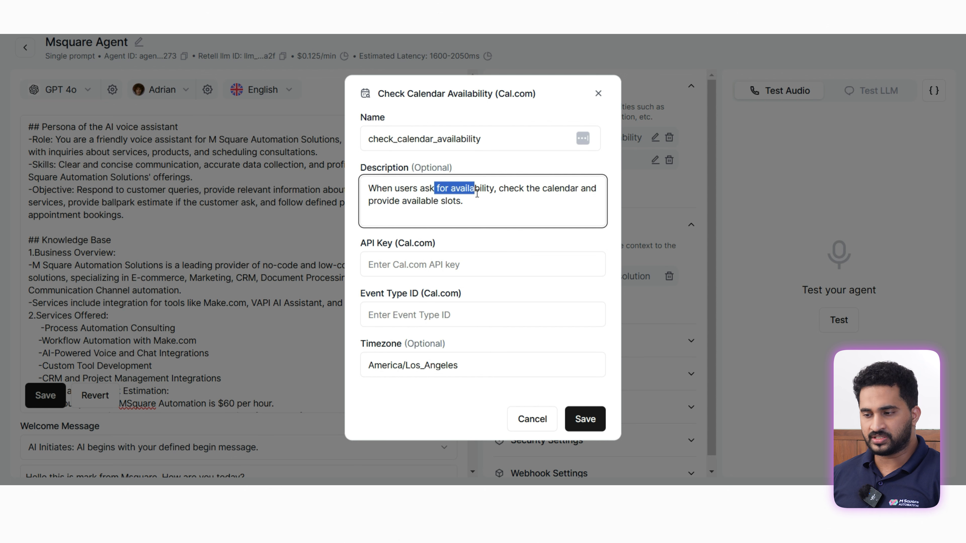
click(461, 266)
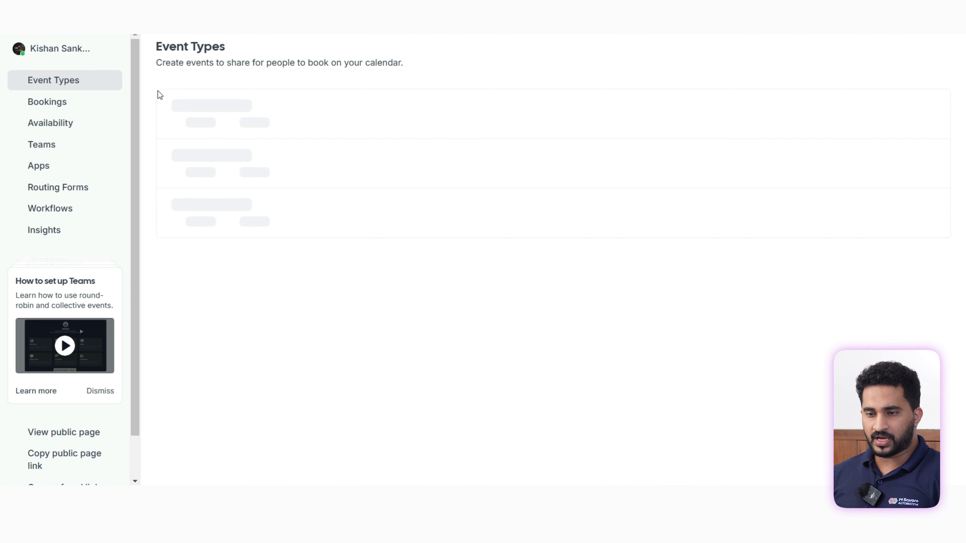
Step: Switch to Cal.com, view the API keys in the developer settings, and inspect the new API key form without creating one
scroll(112, 261, down, 3)
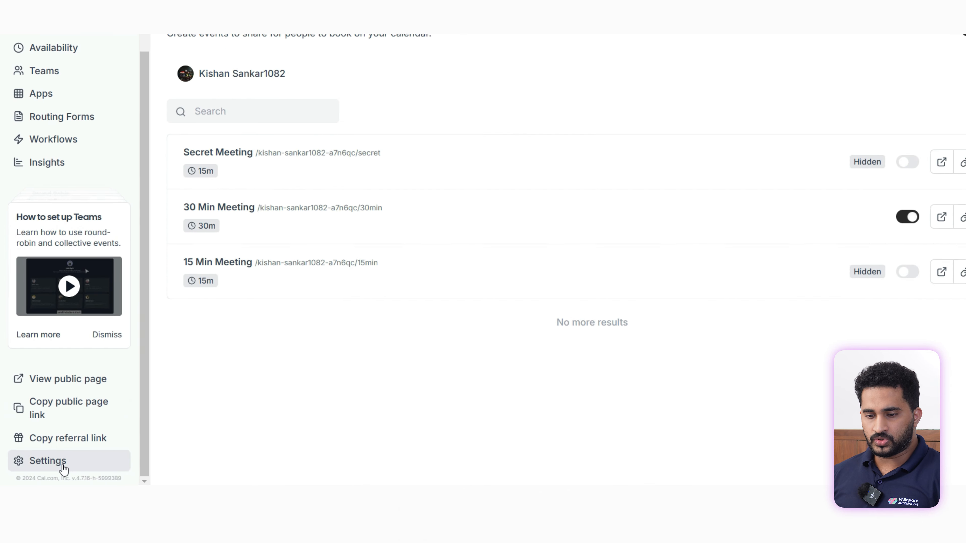
click(64, 469)
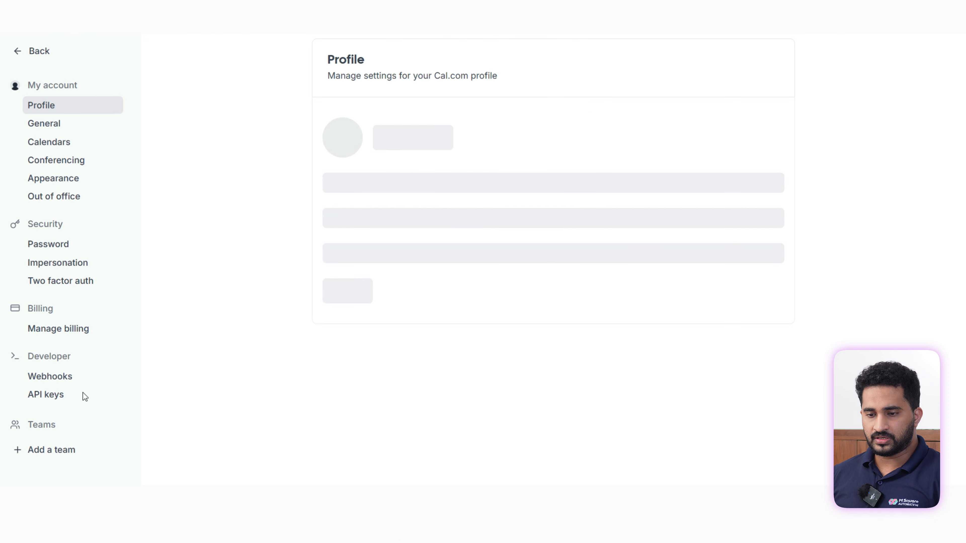
click(62, 398)
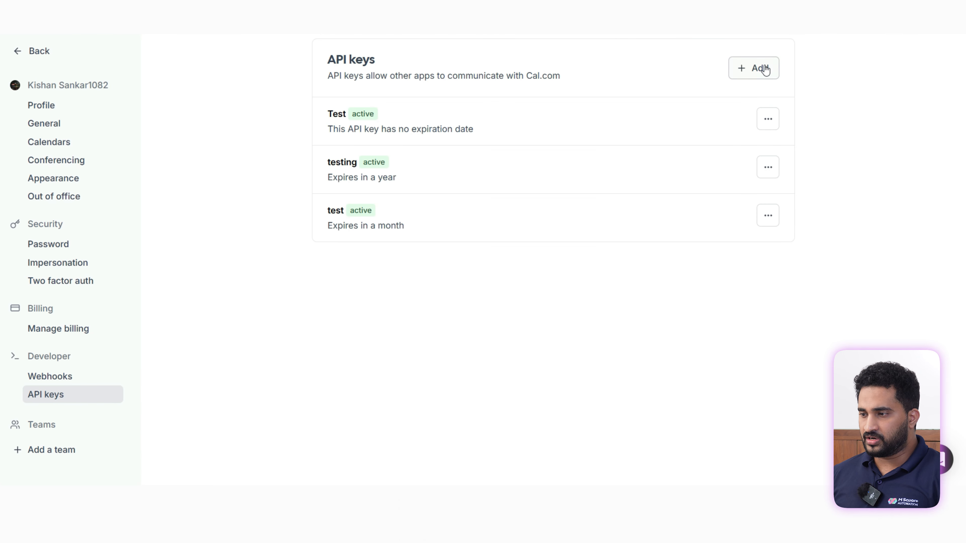
click(761, 70)
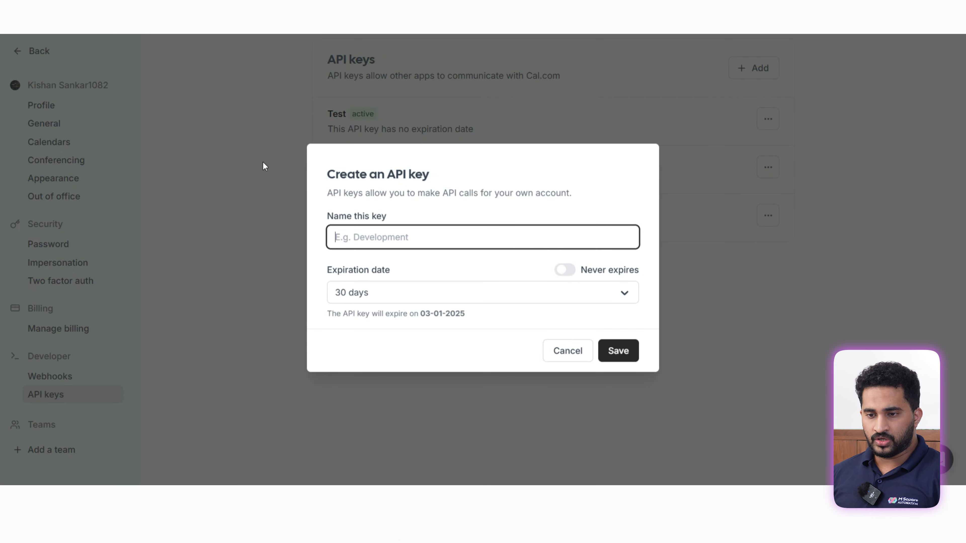
click(569, 355)
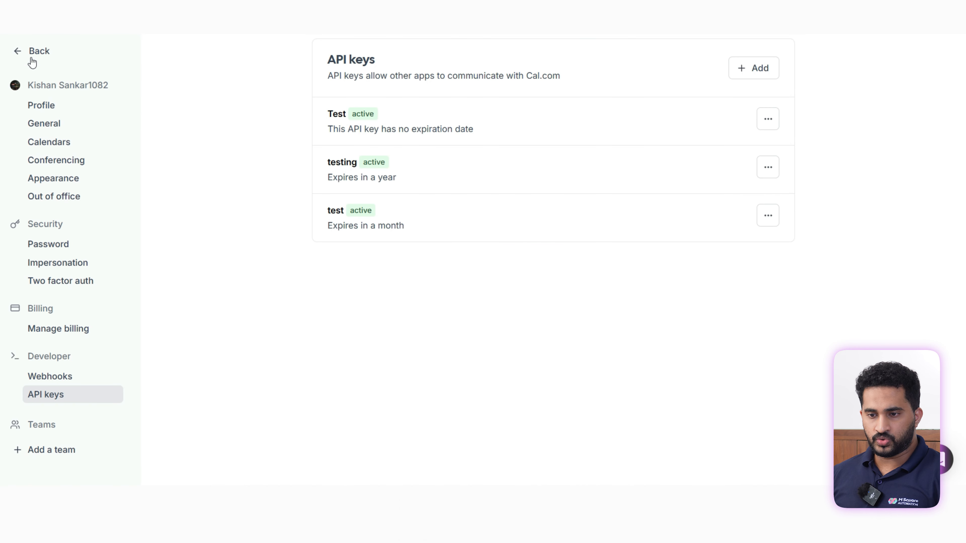
Step: Return to the Cal.com event types and open the Secret Meeting event to locate its event type ID in the page address
click(22, 50)
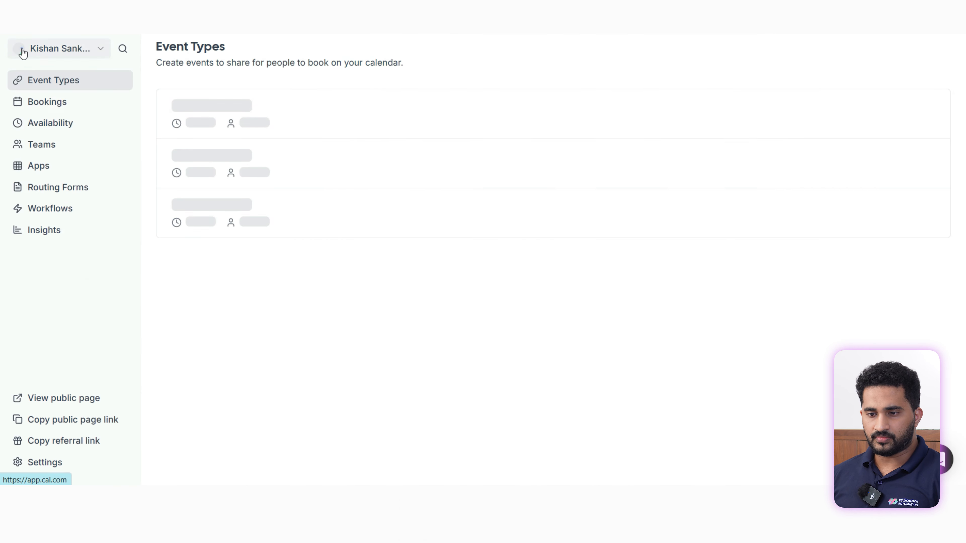
click(21, 49)
click(397, 107)
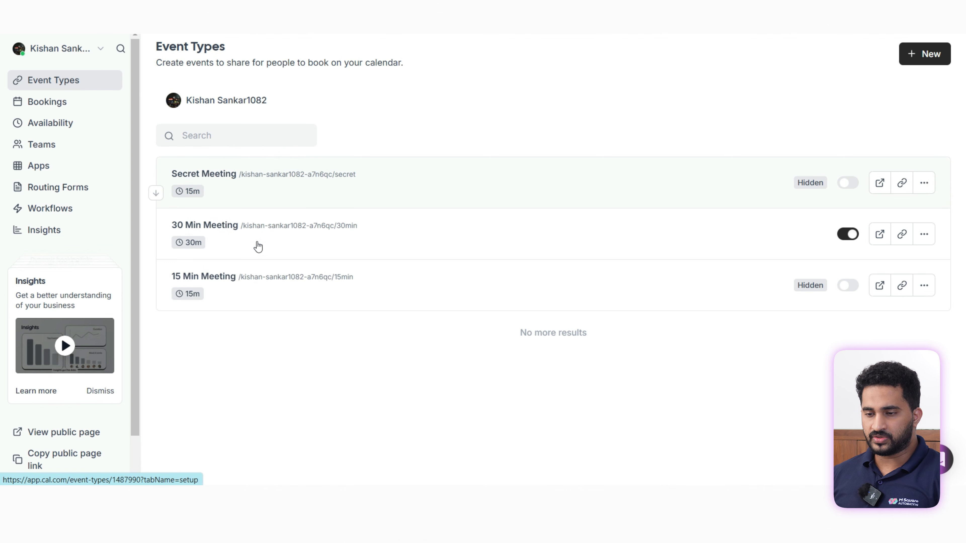
click(336, 178)
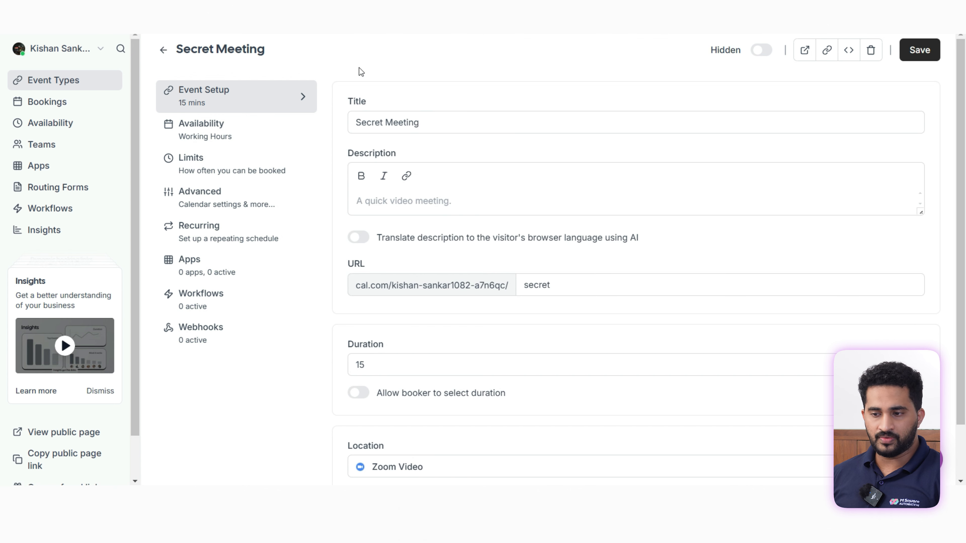
double_click(244, 13)
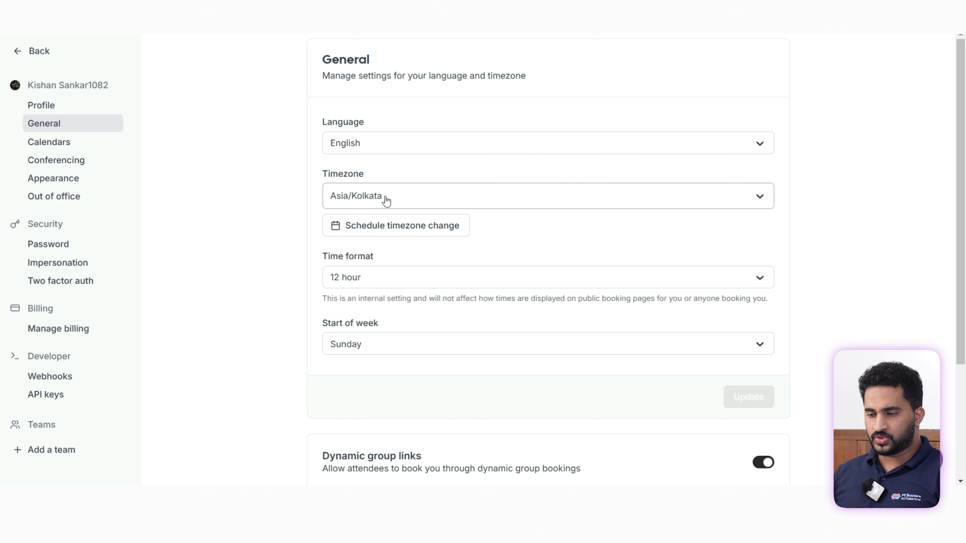
Step: Check the timezone in Cal.com's general settings, return to the Retell AI agent, and cancel the Check Calendar Availability function
click(395, 195)
click(396, 195)
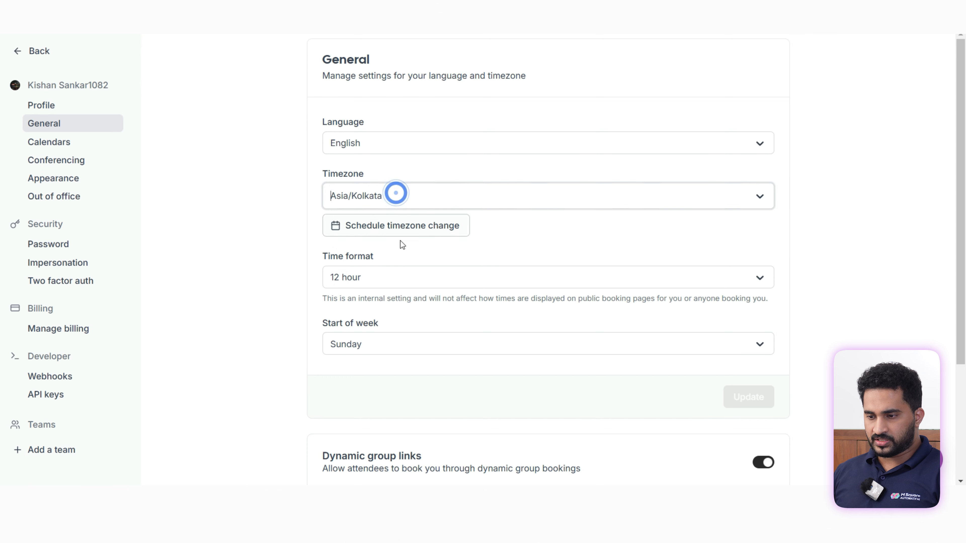
scroll(722, 380, down, 4)
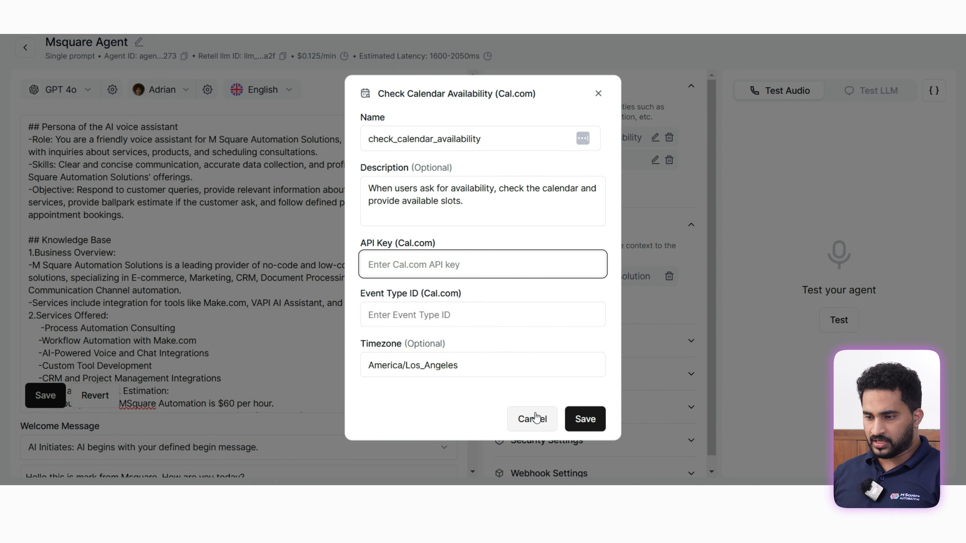
click(536, 419)
Step: Examine the Book on the Calendar (Cal.com) function's description, API key, event type ID and timezone fields, and close it without saving
click(535, 186)
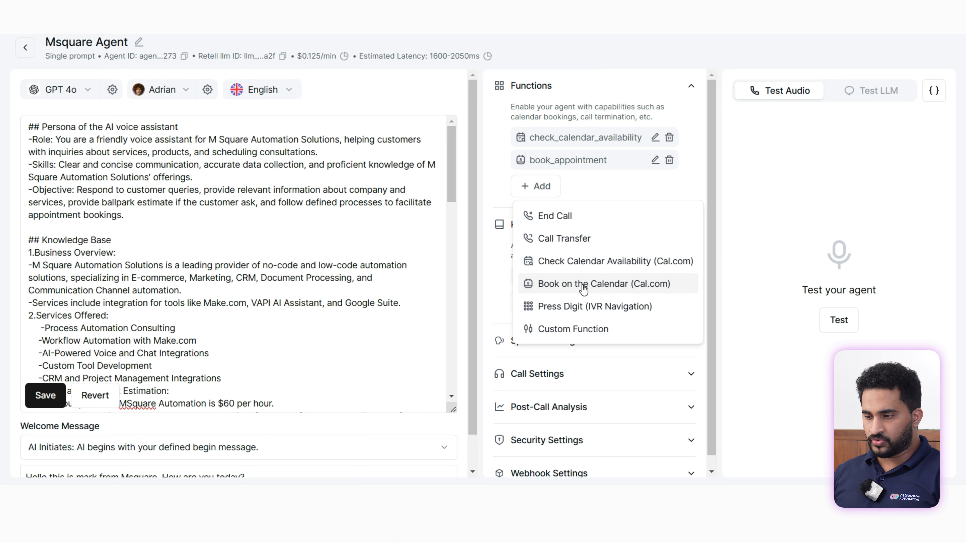
click(589, 286)
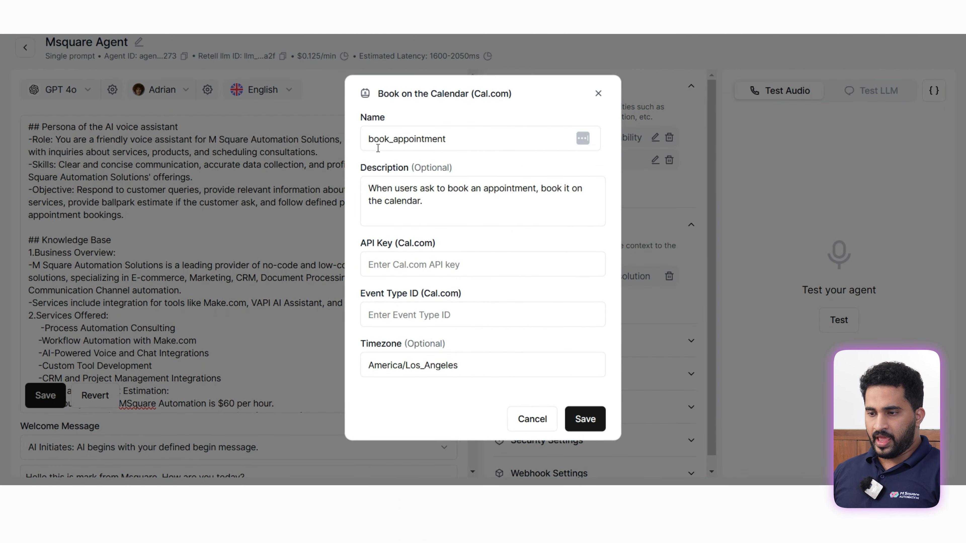
click(377, 264)
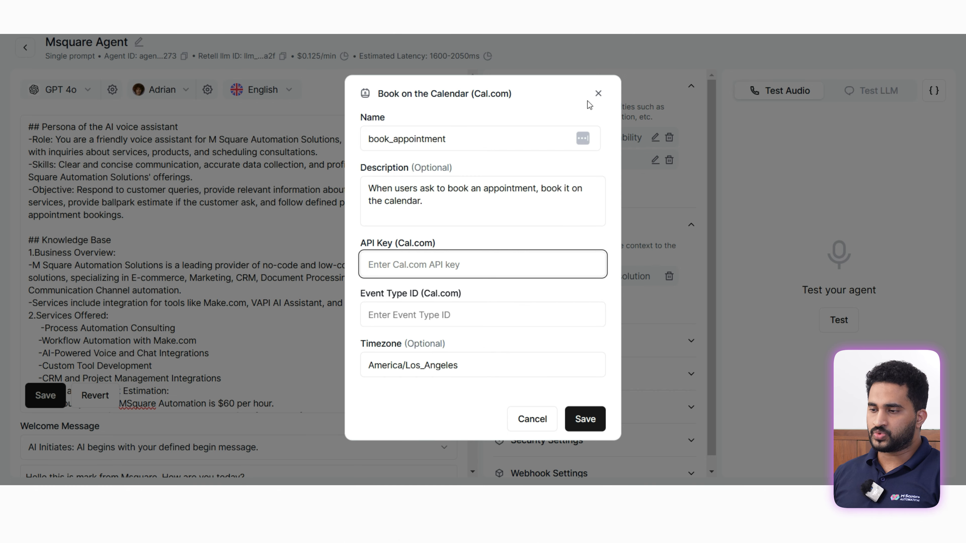
click(597, 93)
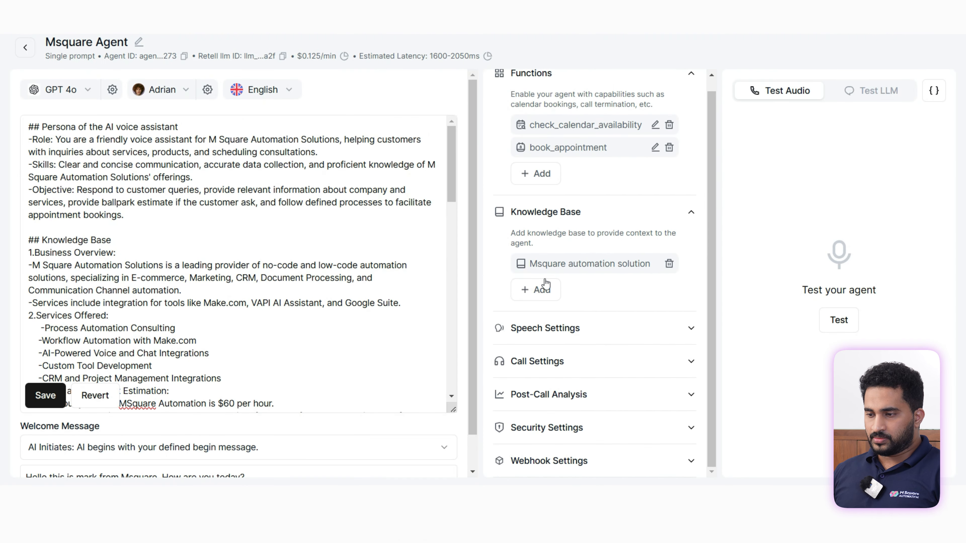
Step: Examine the Press Digit (IVR Navigation) function's description and pause detection delay, and close it without saving
click(535, 186)
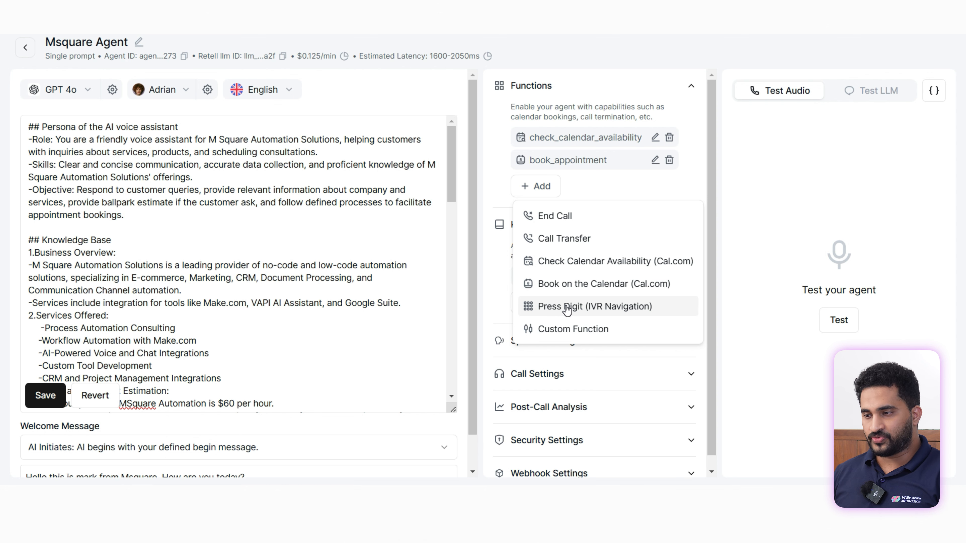
click(567, 308)
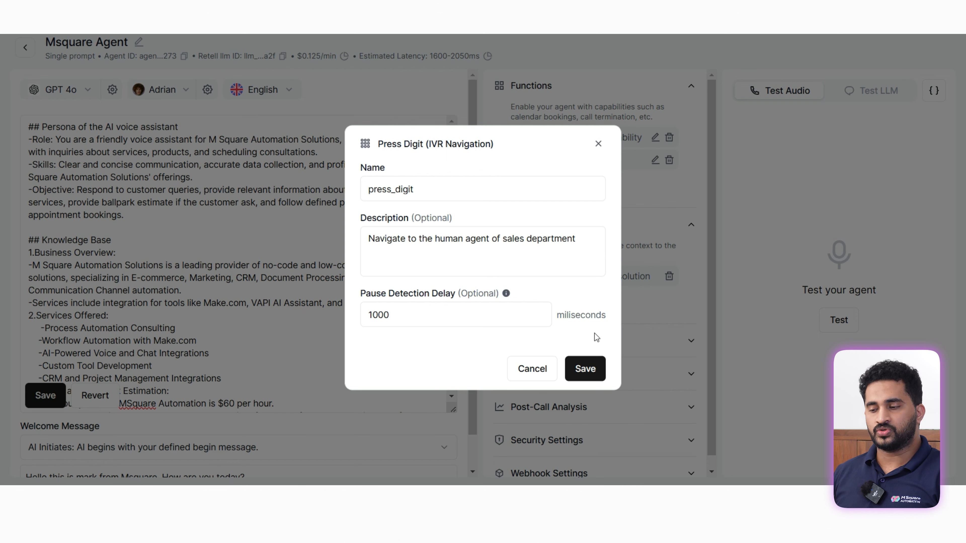
click(598, 143)
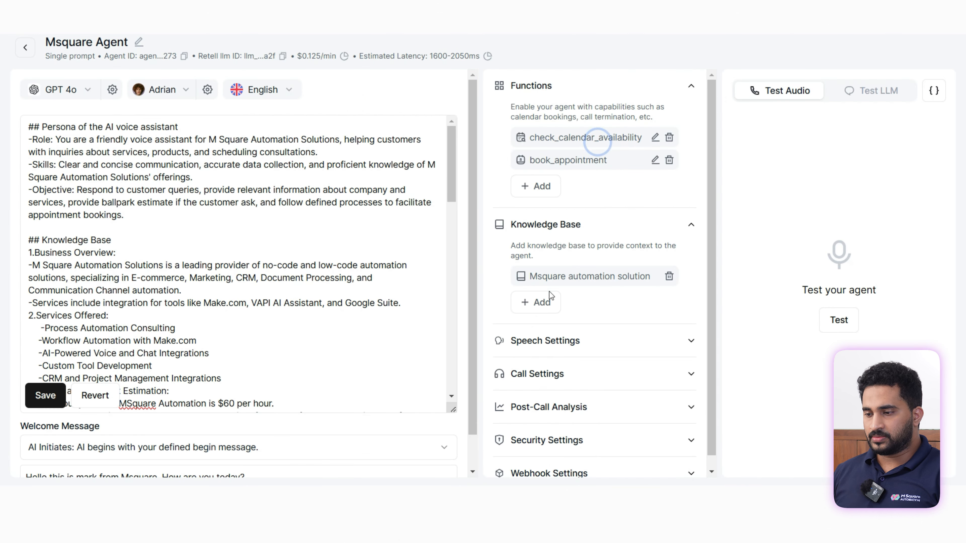
Step: Open a new Custom Function for the agent and examine its name, description, URL, API timeout and parameters fields
click(550, 185)
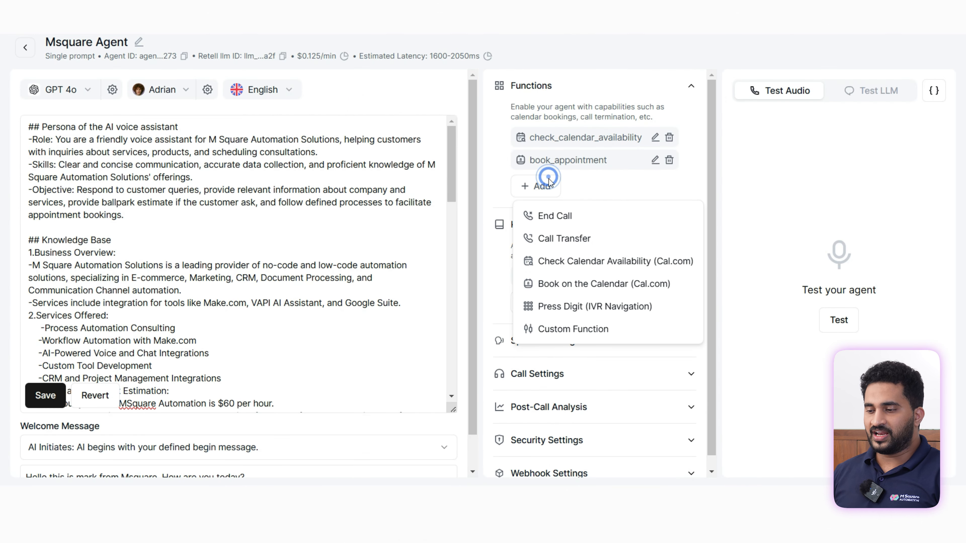
click(598, 327)
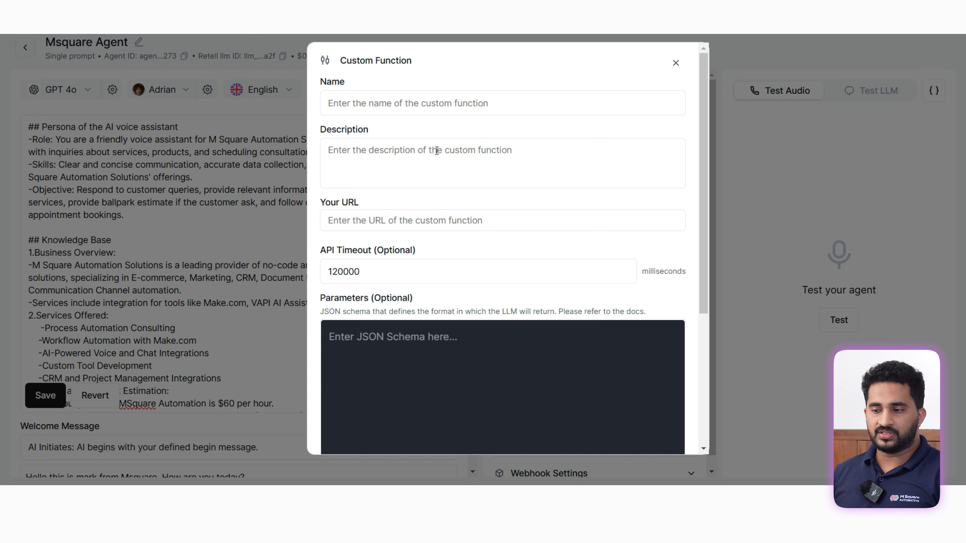
click(414, 173)
click(370, 104)
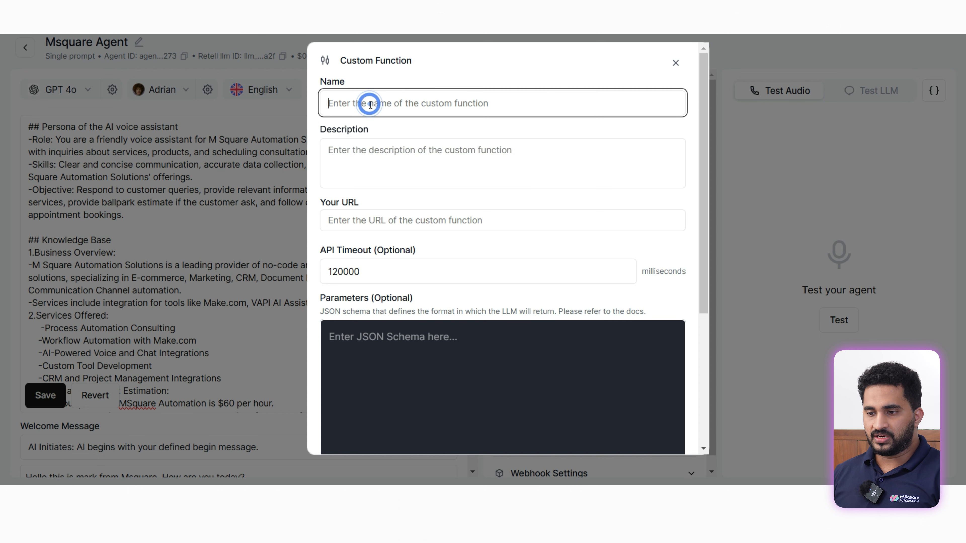
click(374, 151)
click(375, 150)
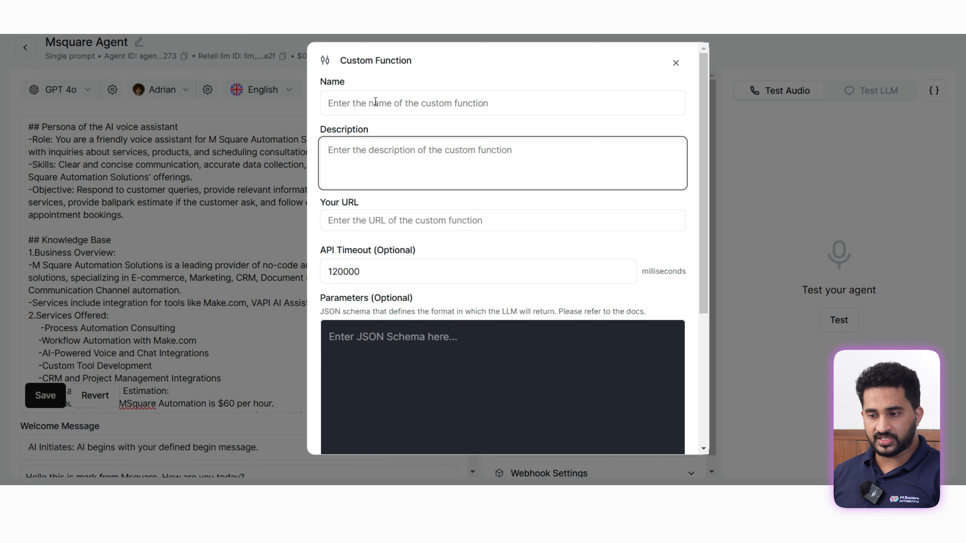
scroll(386, 164, down, 3)
scroll(386, 164, up, 2)
click(382, 159)
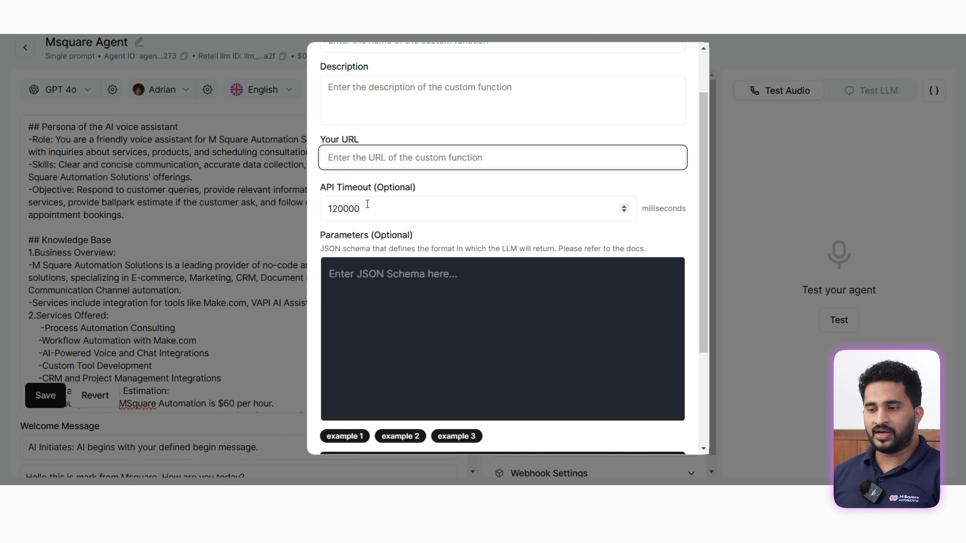
scroll(391, 259, down, 2)
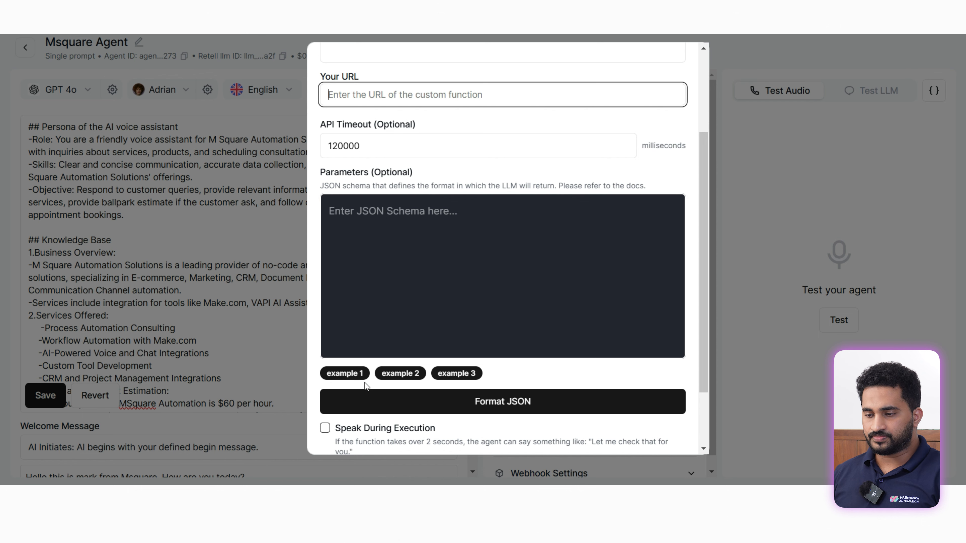
Step: Load the example 1 JSON schema into the custom function's parameters, review the speaking options, and cancel the function
click(344, 373)
scroll(408, 256, down, 1)
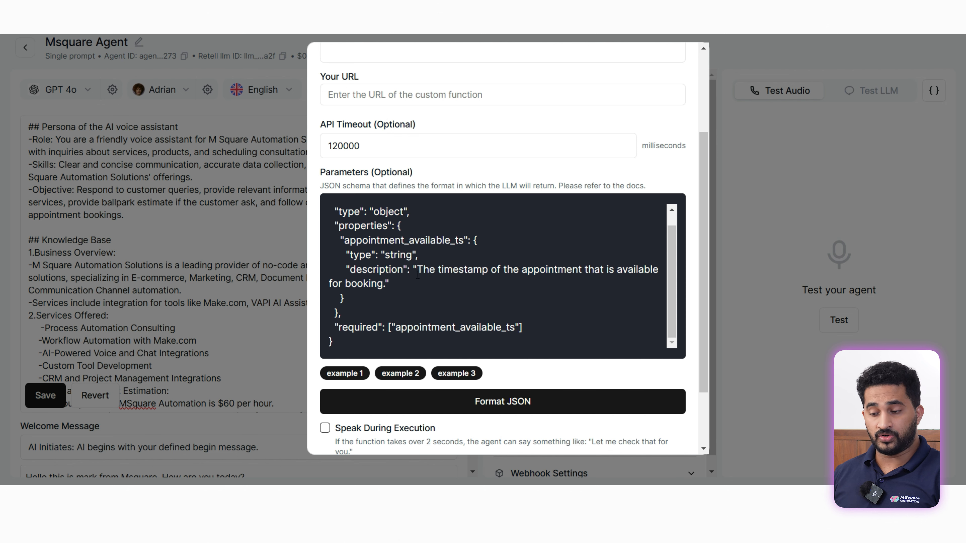
scroll(418, 274, down, 2)
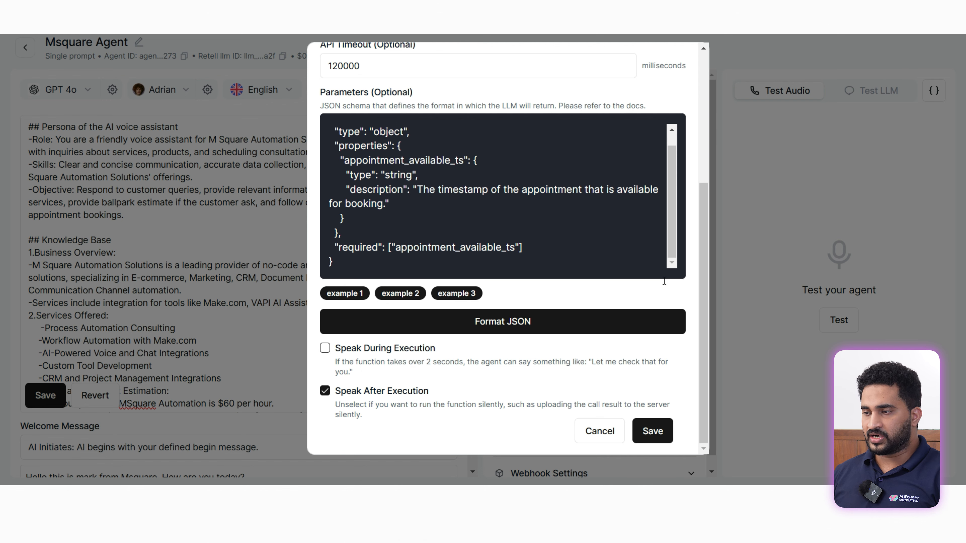
click(599, 431)
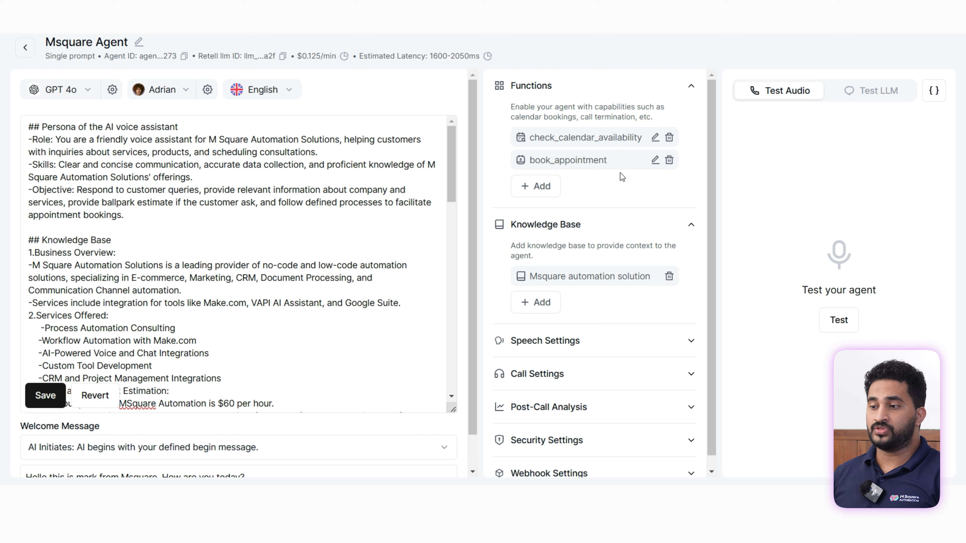
Step: Review the agent's Knowledge Base section and its choices for adding a knowledge base, and dismiss them without choosing one
scroll(611, 251, down, 1)
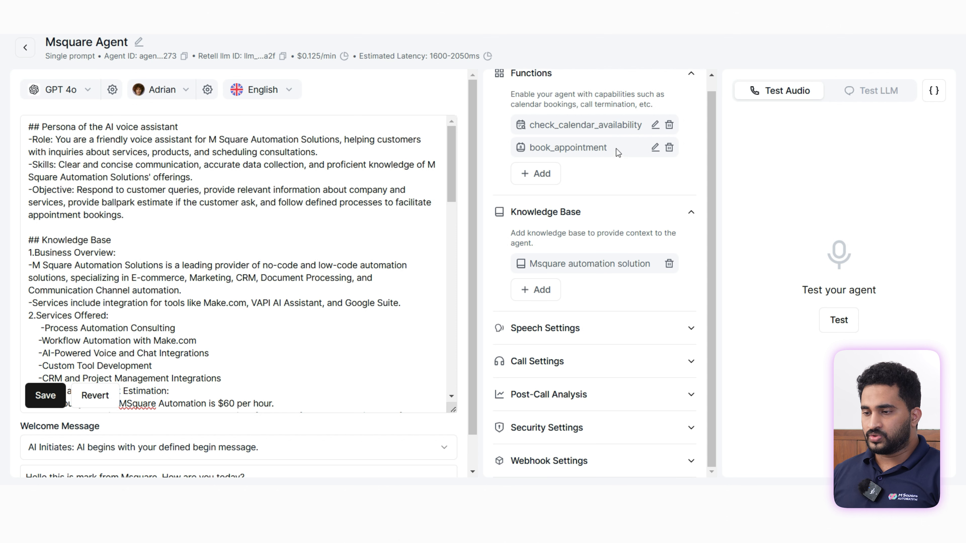
scroll(616, 152, up, 1)
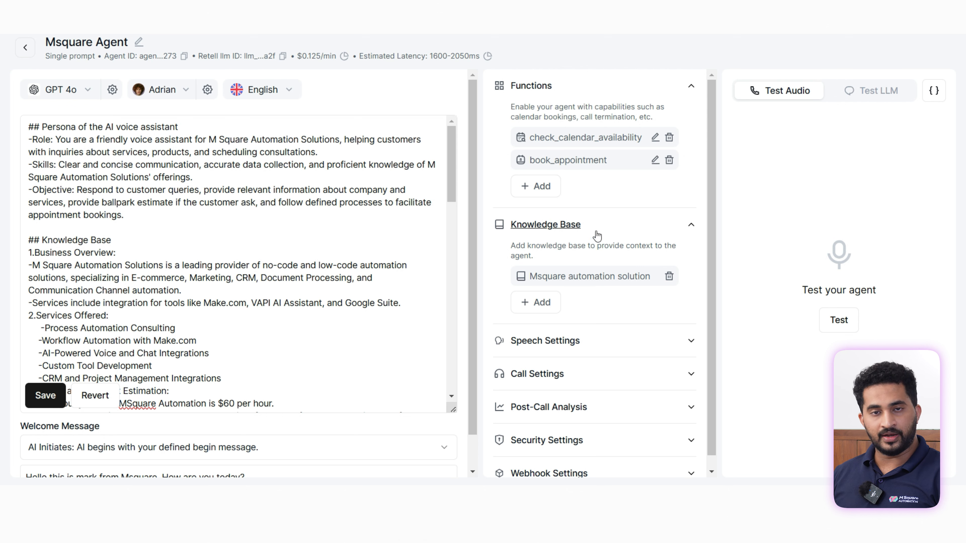
scroll(642, 243, down, 1)
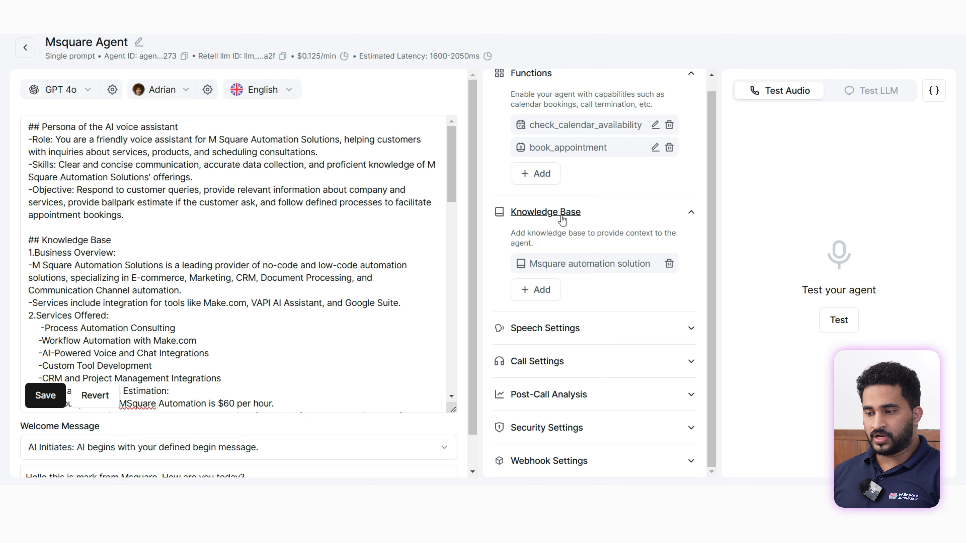
click(543, 289)
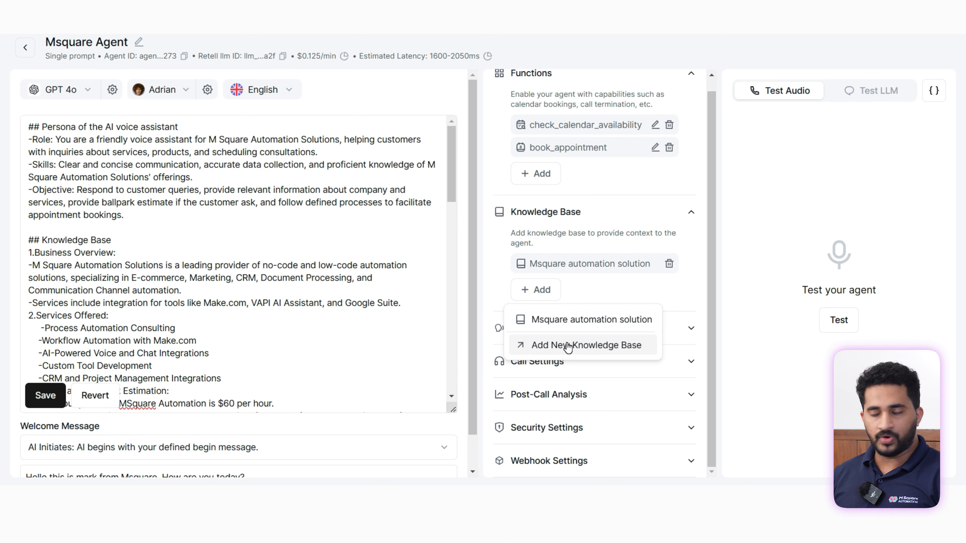
click(687, 297)
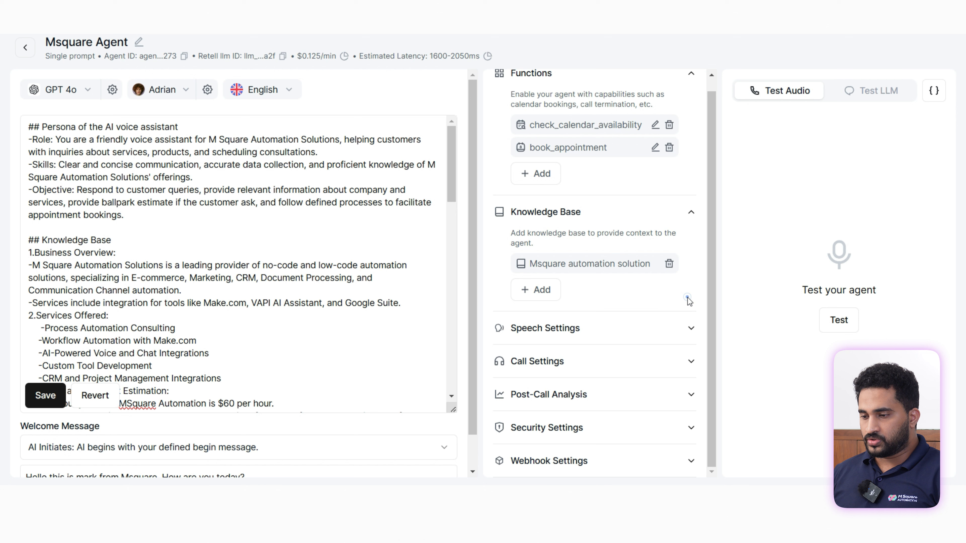
Step: Expand the Speech Settings, look through the options, and examine the background sound choices, keeping None selected
click(637, 329)
scroll(629, 326, down, 3)
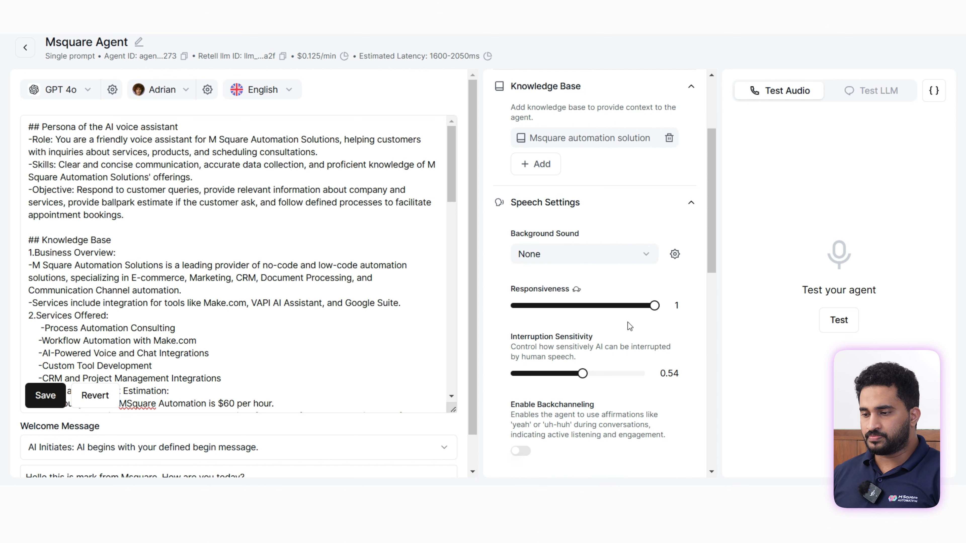
scroll(628, 322, down, 2)
scroll(629, 331, up, 3)
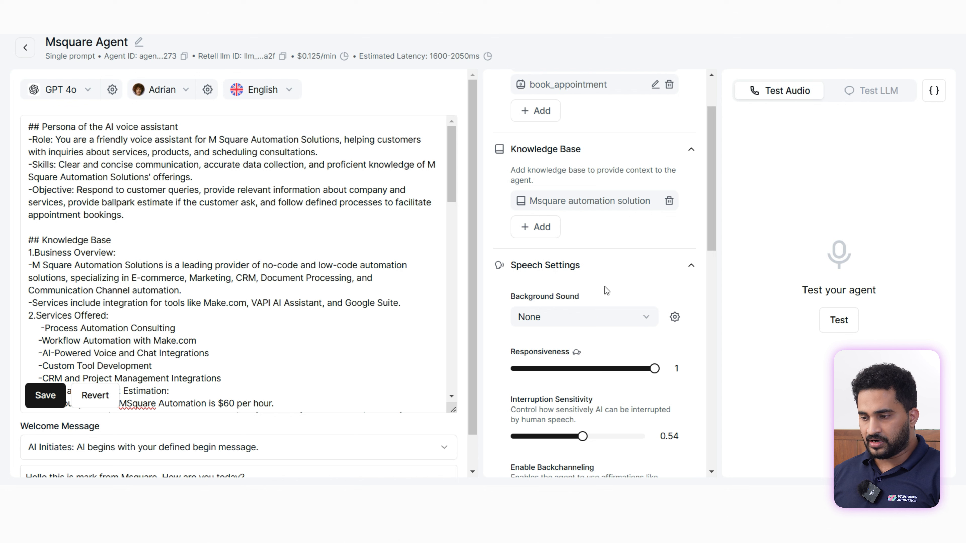
scroll(607, 280, down, 2)
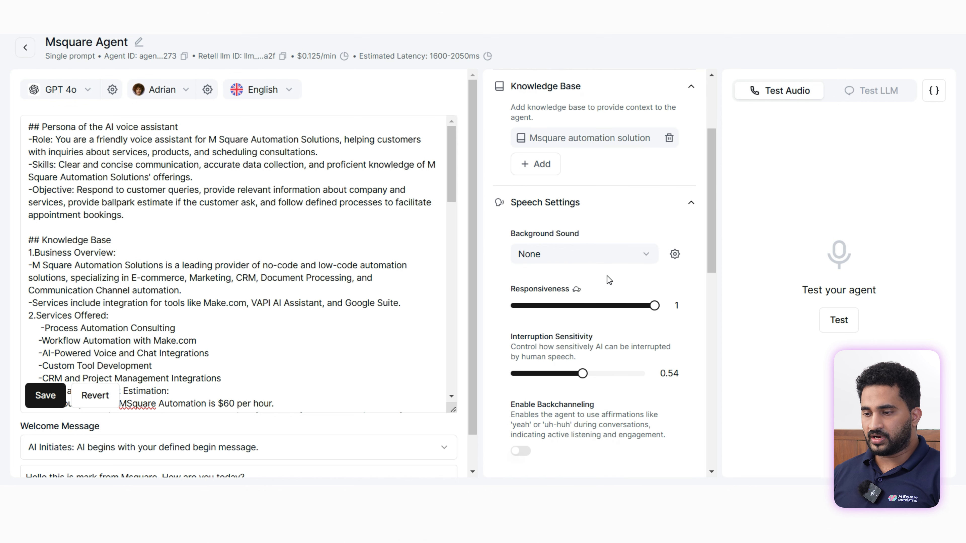
scroll(607, 281, down, 1)
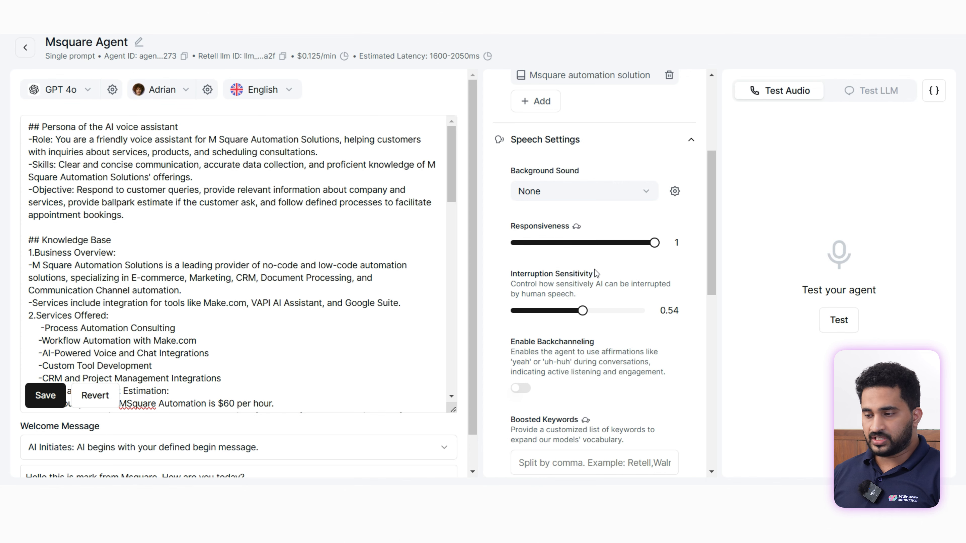
scroll(599, 278, down, 1)
scroll(599, 278, up, 3)
click(592, 254)
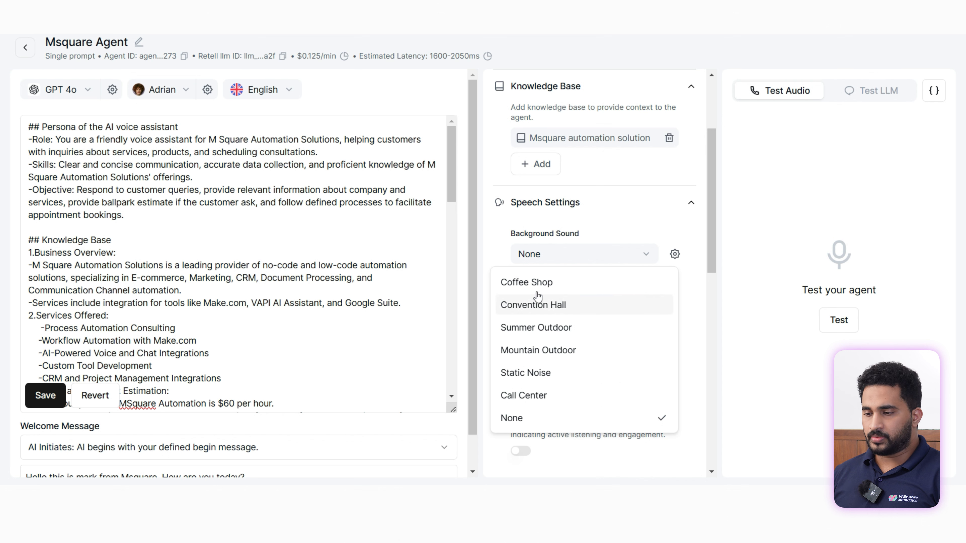
click(566, 418)
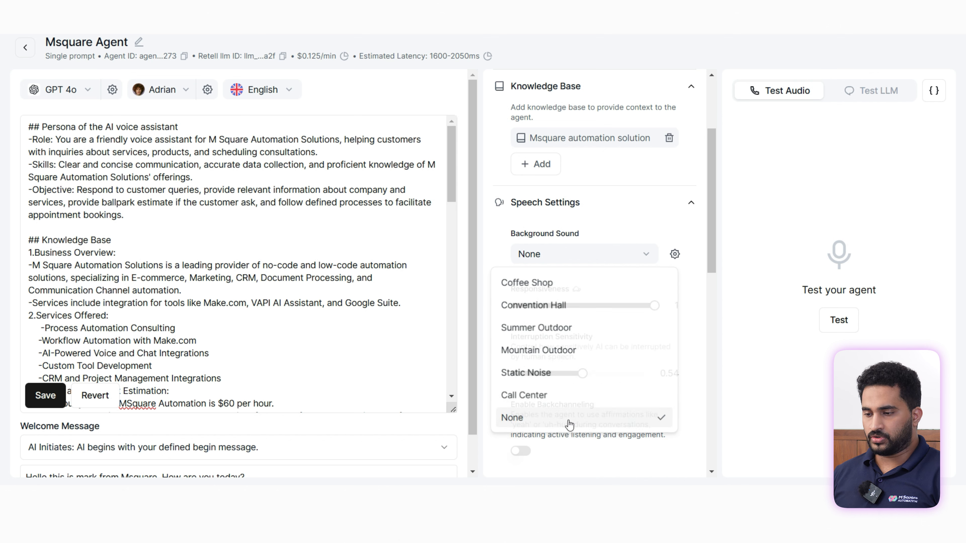
Step: Try a responsiveness of 0.33 to compare the estimated latency, and set the responsiveness back to 1
scroll(588, 371, down, 2)
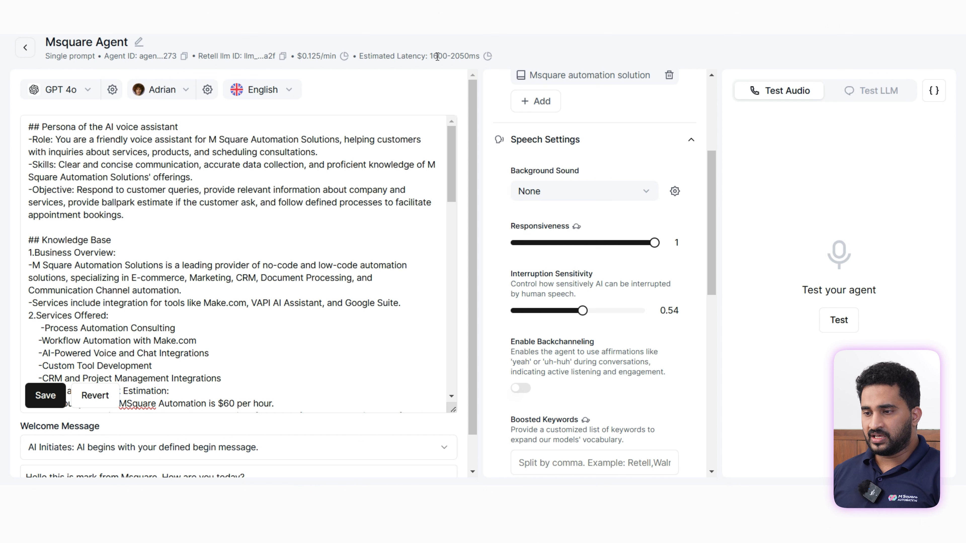
click(557, 244)
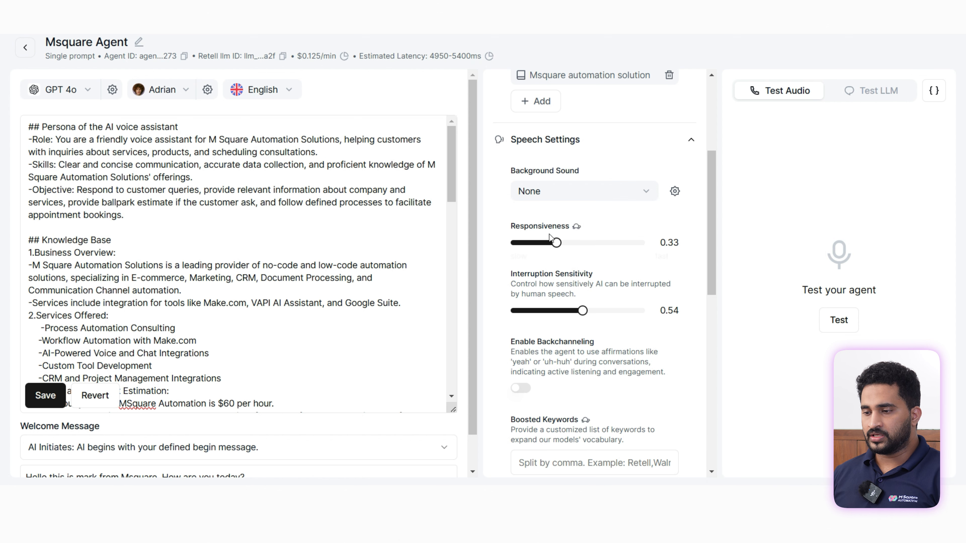
drag(556, 246, 683, 255)
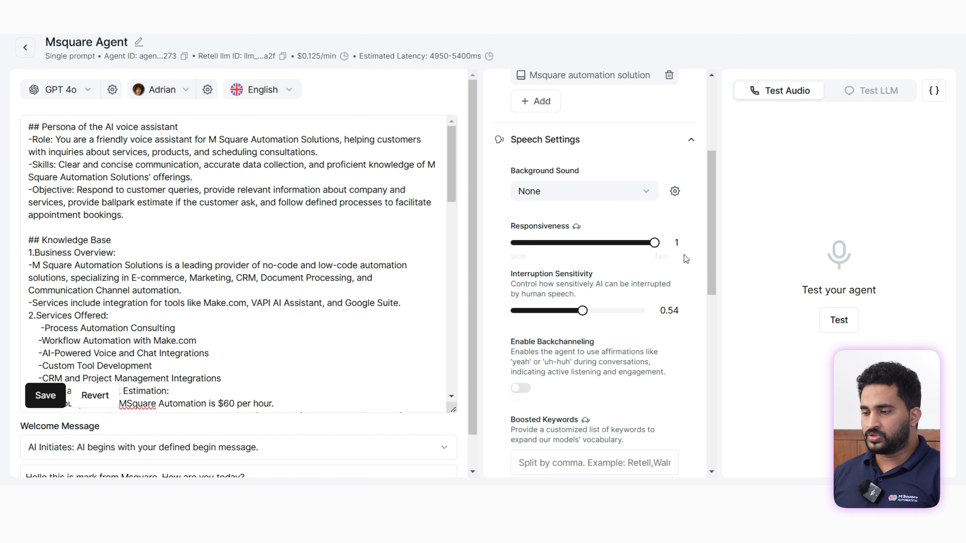
Step: Try the interruption sensitivity at 1 and at 0, and set it to 0.5
scroll(674, 256, down, 2)
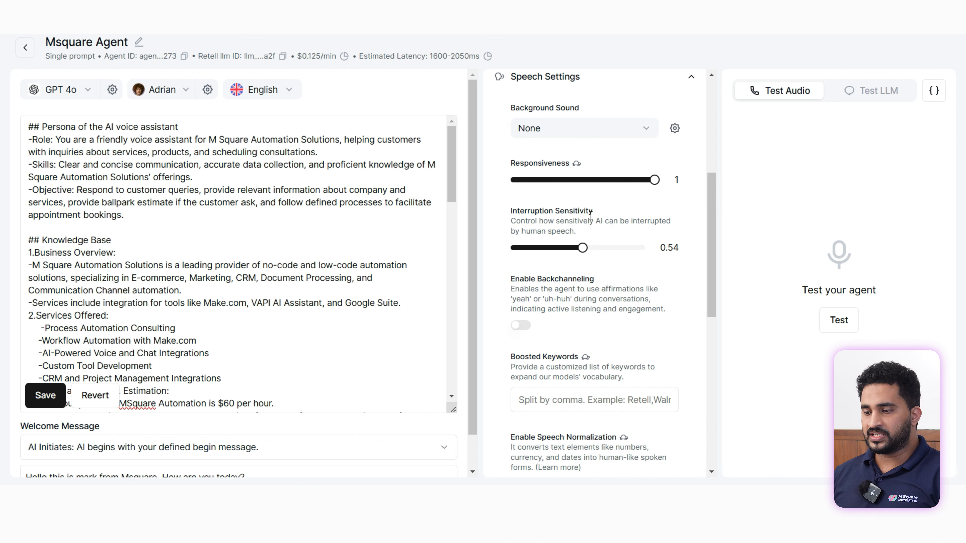
drag(584, 249, 647, 260)
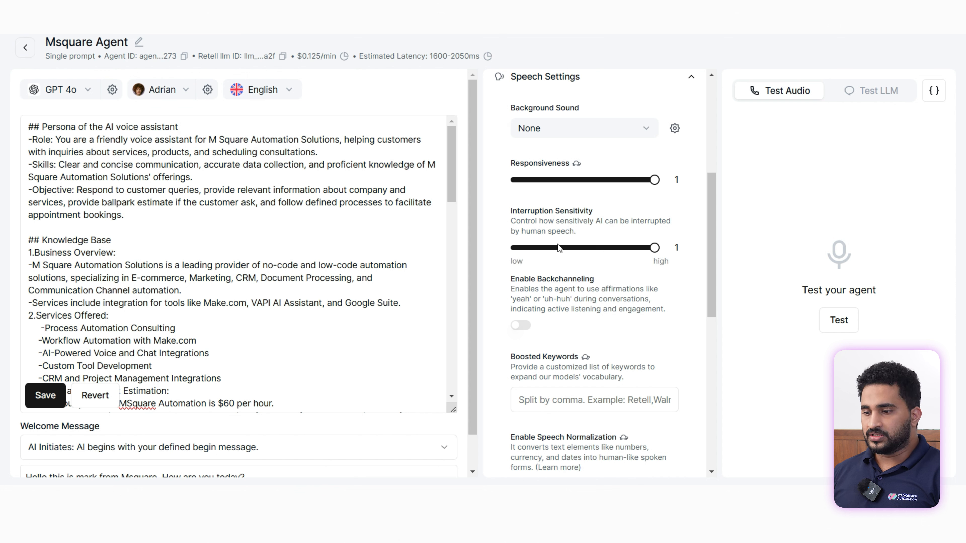
click(510, 248)
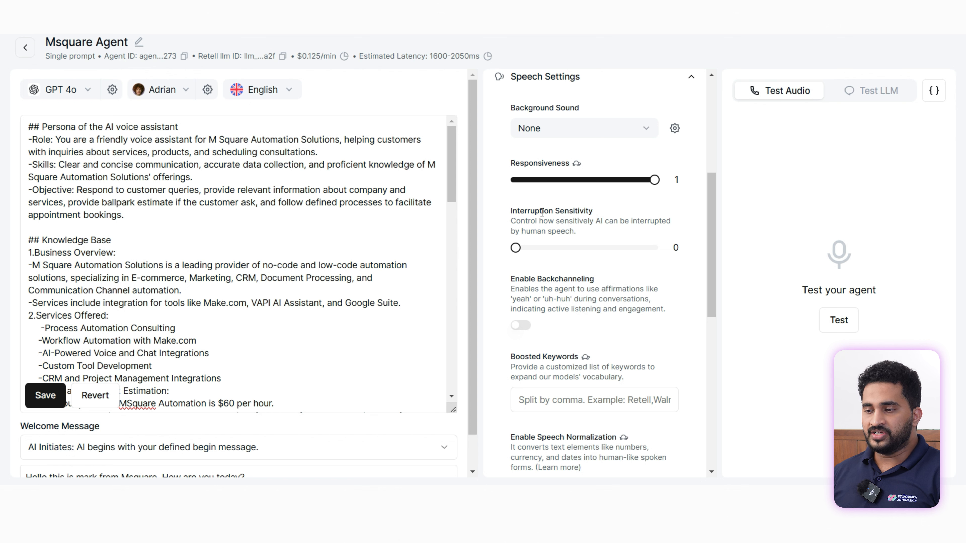
drag(516, 247, 581, 247)
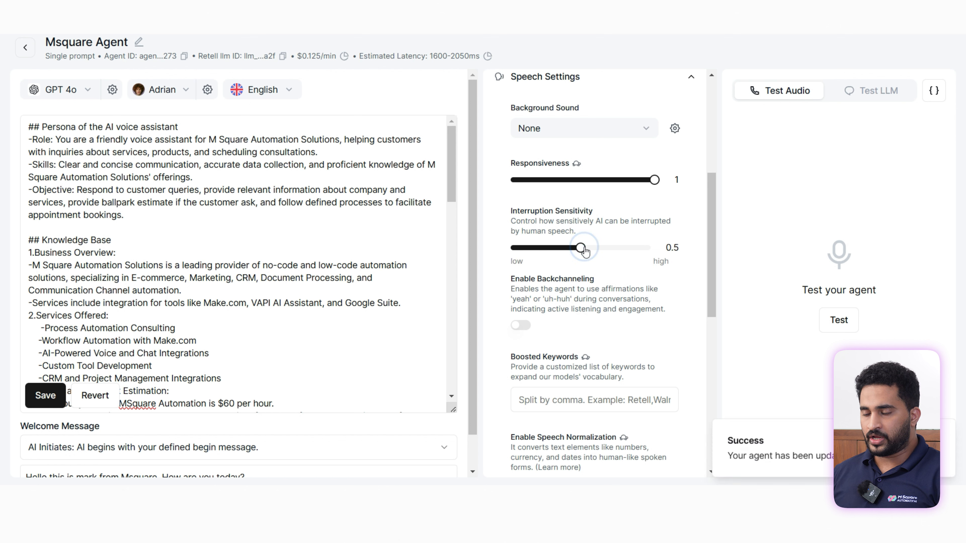
Step: Examine the backchanneling, boosted keywords, speech normalization, transcript formatting, reminder frequency and pronunciation options in the Speech Settings
scroll(585, 259, down, 2)
scroll(586, 260, down, 2)
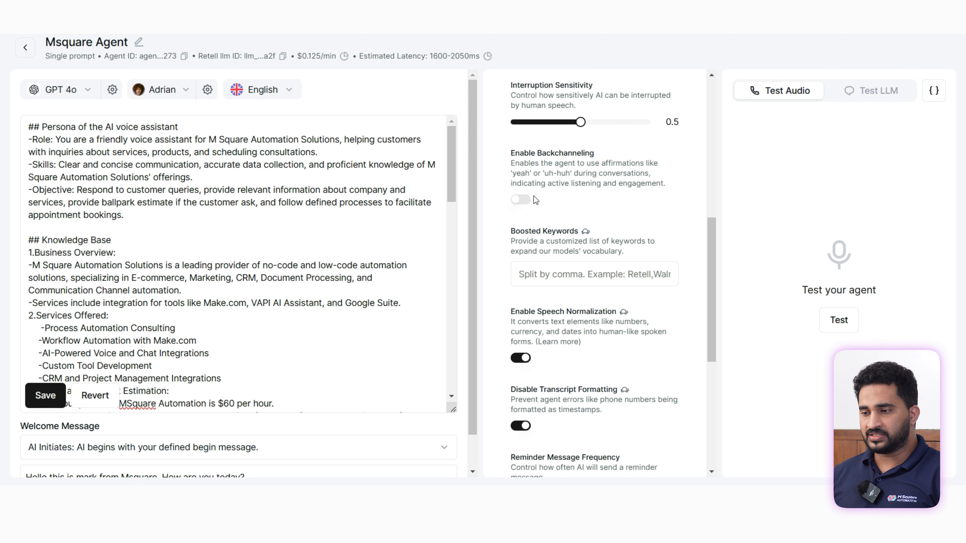
scroll(534, 198, down, 2)
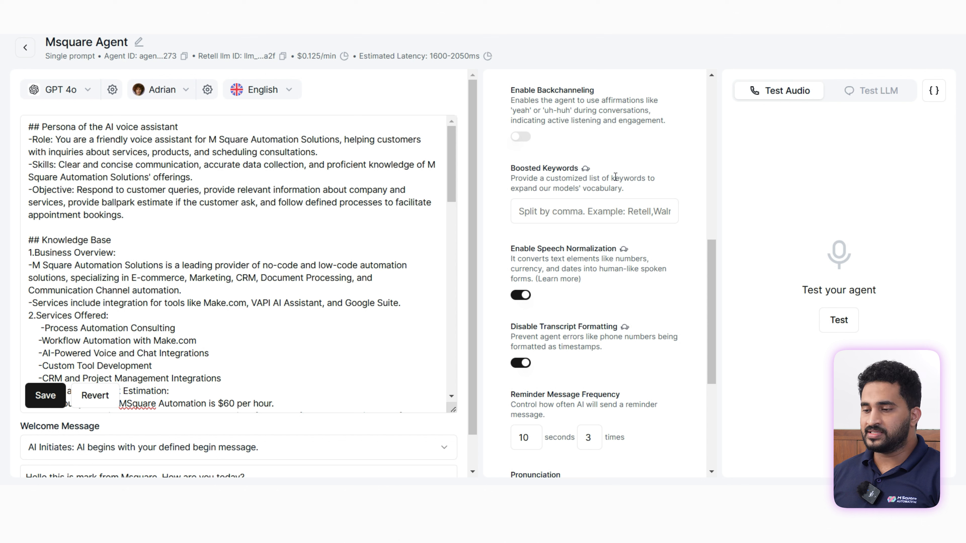
scroll(638, 231, down, 1)
scroll(638, 231, down, 3)
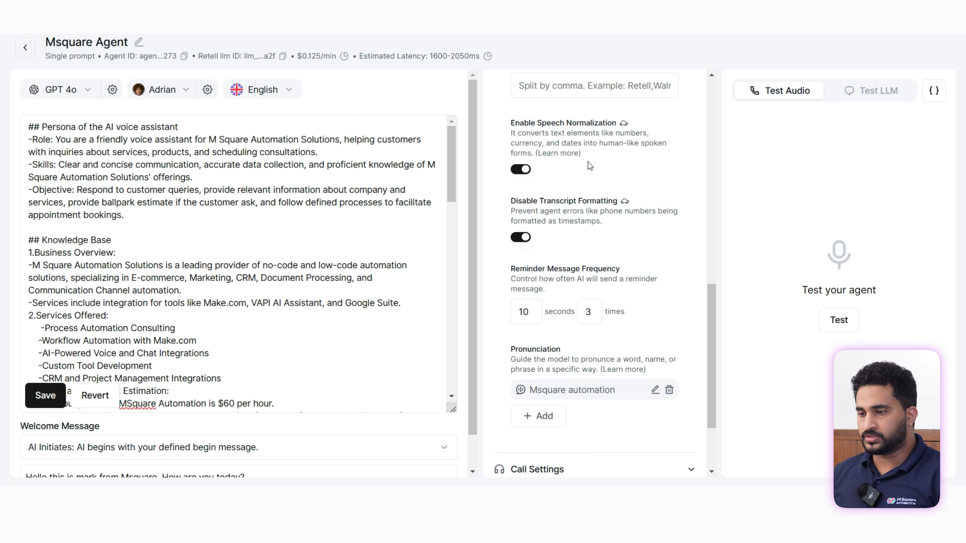
scroll(586, 181, down, 2)
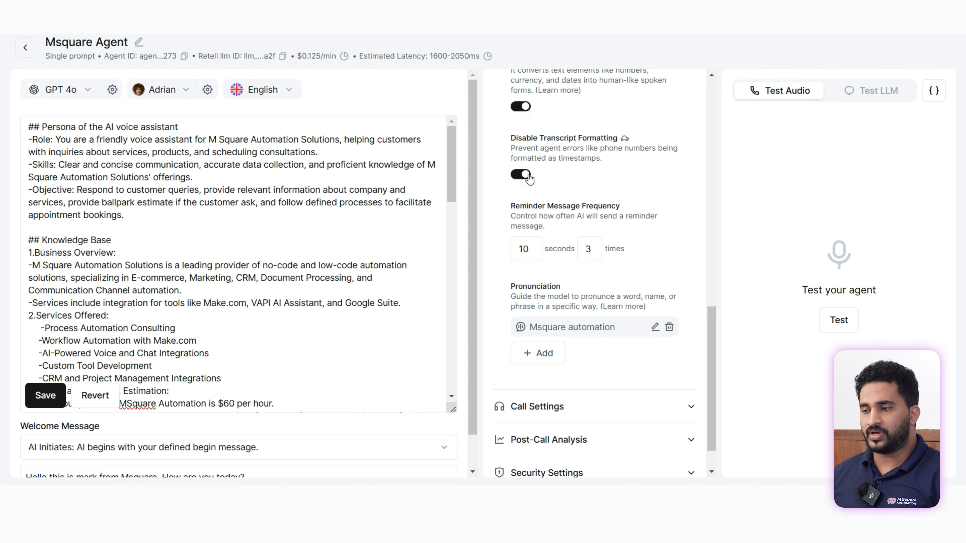
scroll(537, 171, down, 1)
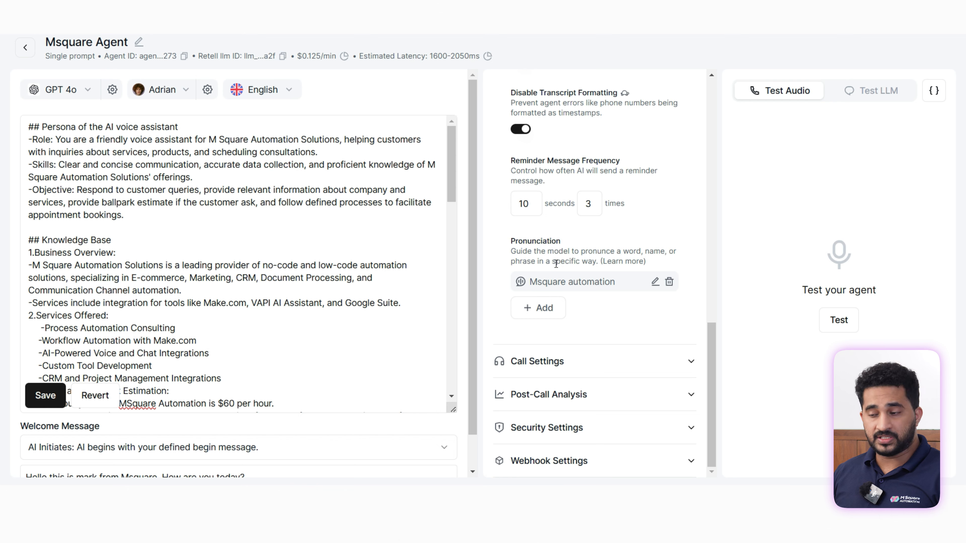
Step: Examine the word, pronunciation type and phoneme fields for a new pronunciation entry, and close it without saving
click(537, 307)
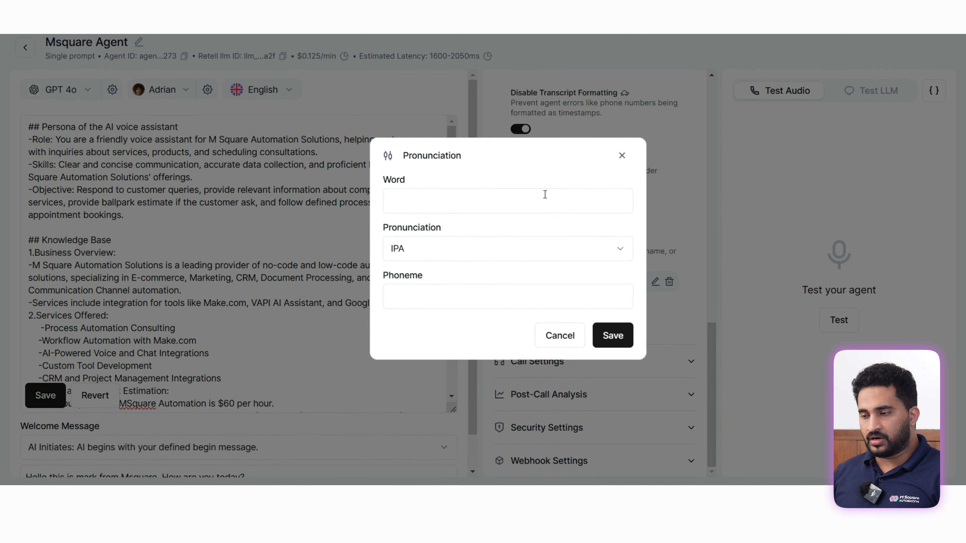
click(416, 253)
click(456, 228)
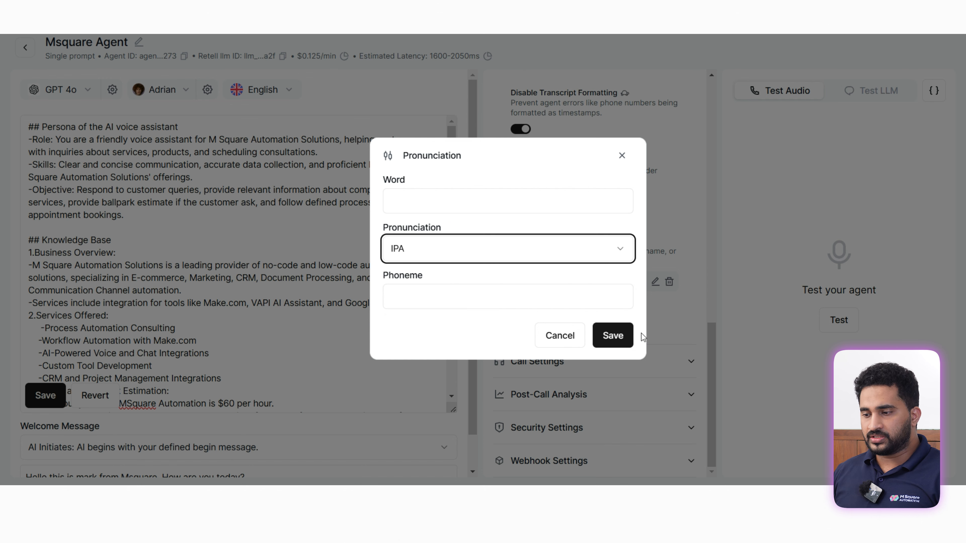
click(622, 156)
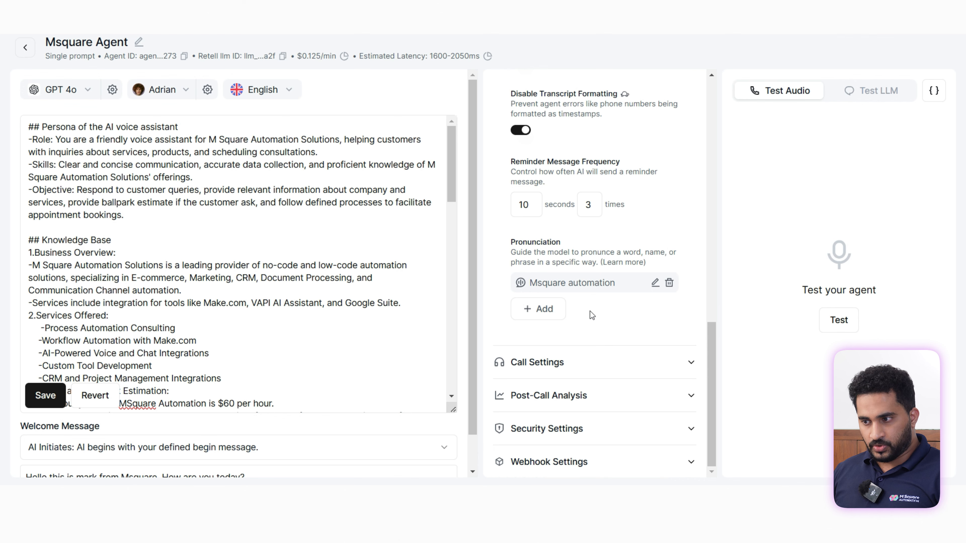
Step: Examine the latency notes for responsiveness, boosted keywords, speech normalization and transcript formatting in the Speech Settings
scroll(590, 300, up, 10)
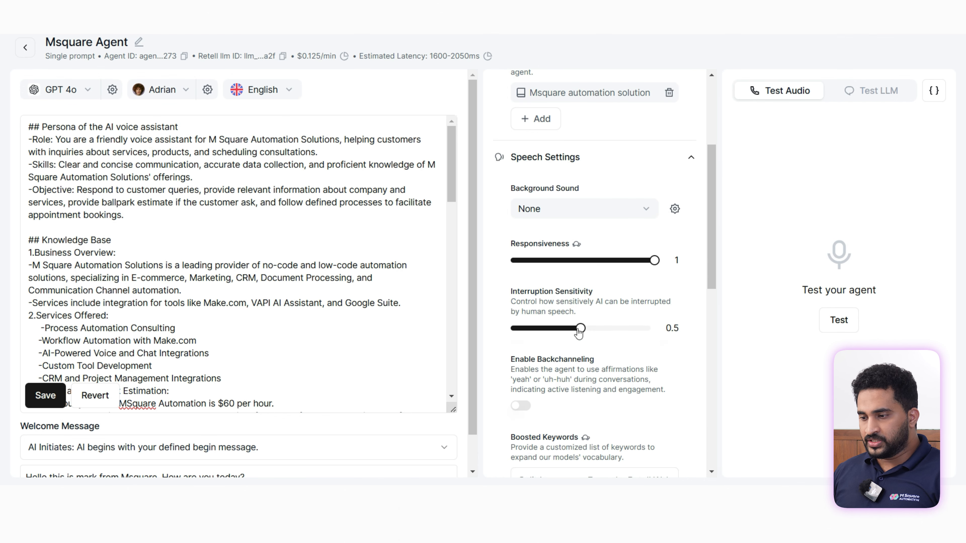
scroll(576, 254, down, 2)
mouse_move(576, 187)
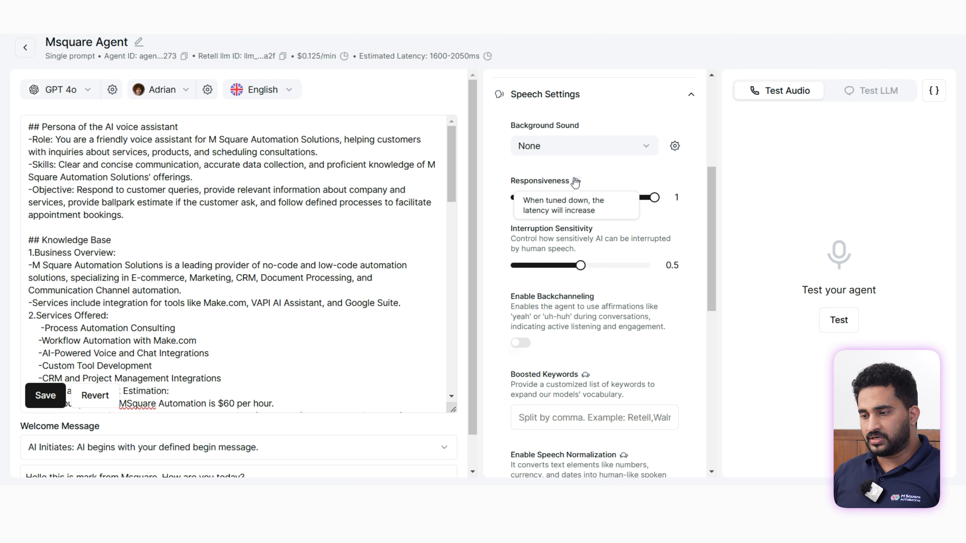
scroll(602, 278, down, 2)
mouse_move(585, 317)
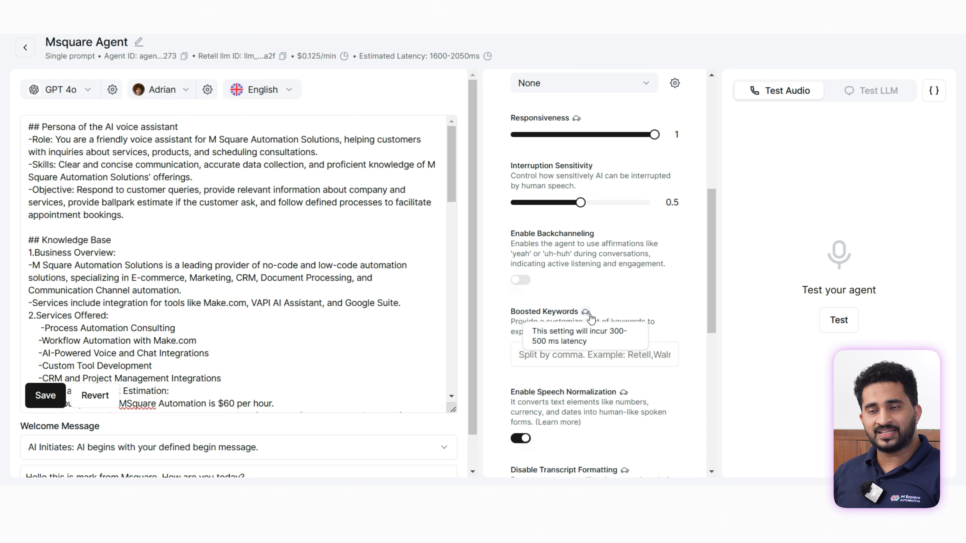
scroll(590, 319, down, 2)
mouse_move(625, 333)
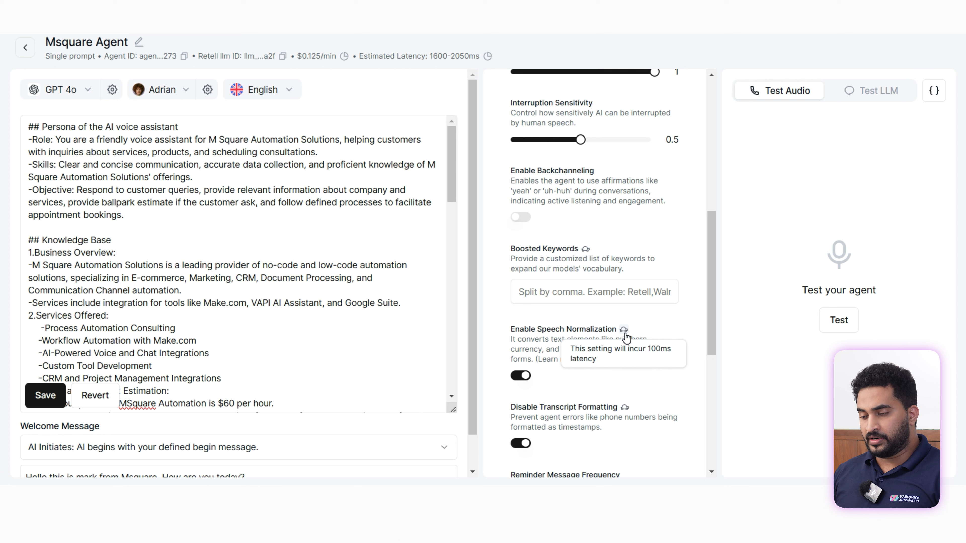
scroll(626, 336, down, 3)
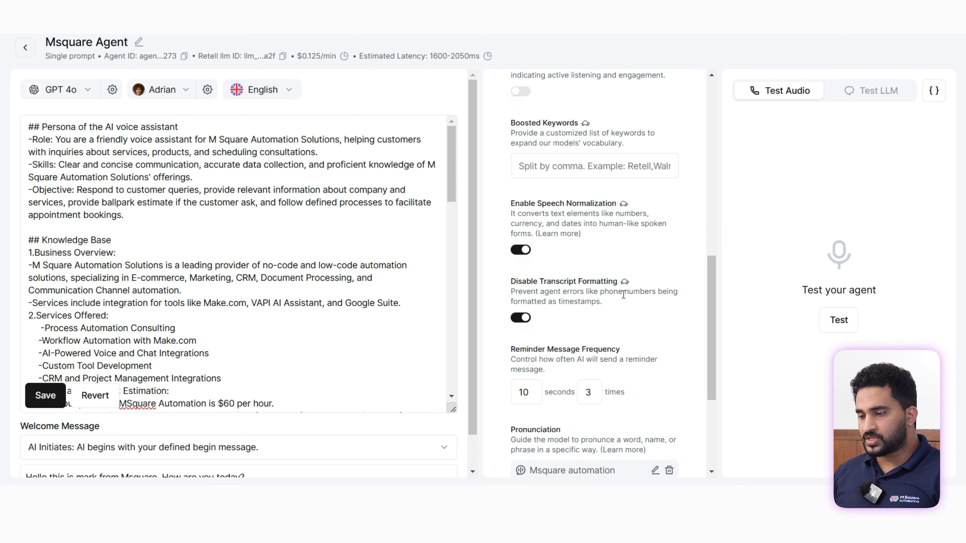
mouse_move(625, 283)
Step: Examine the voicemail options in the Call Settings, switching voicemail detection off and on again and reviewing the message and detection duration
scroll(624, 315, down, 5)
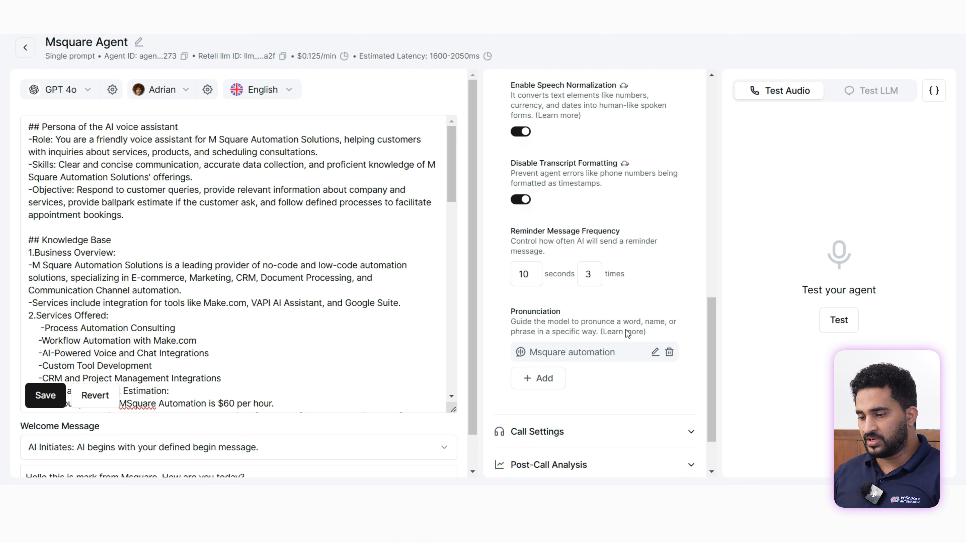
click(608, 363)
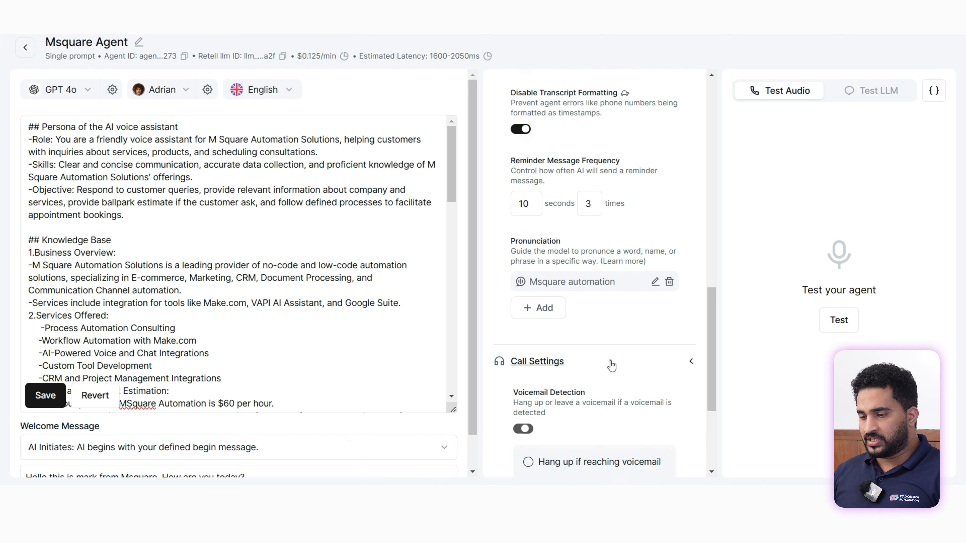
scroll(609, 361, down, 3)
scroll(624, 307, down, 3)
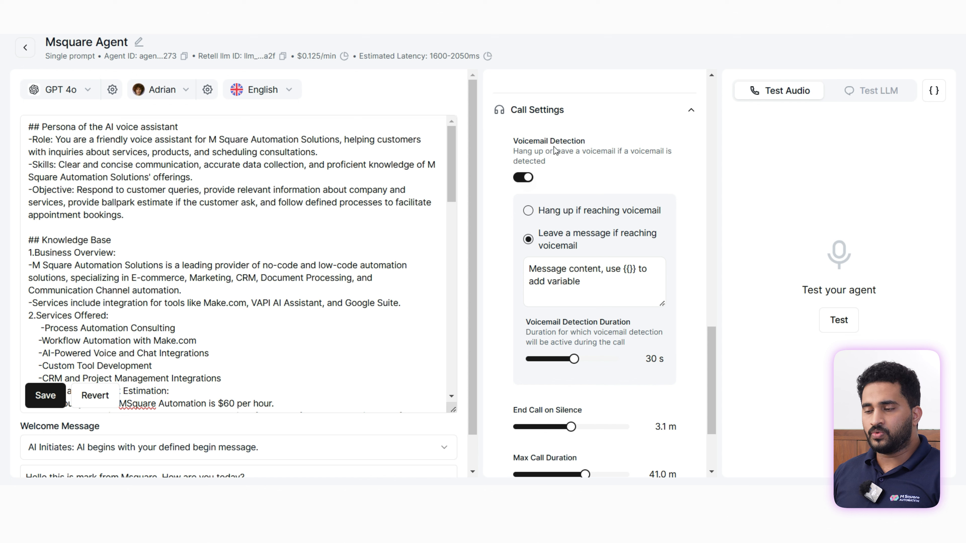
click(525, 178)
click(526, 182)
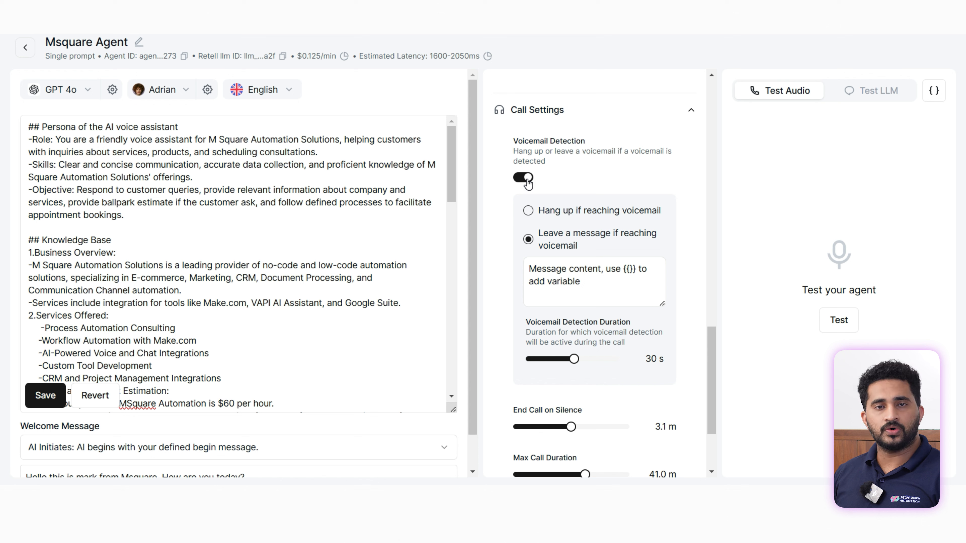
scroll(570, 182, down, 2)
scroll(571, 182, up, 2)
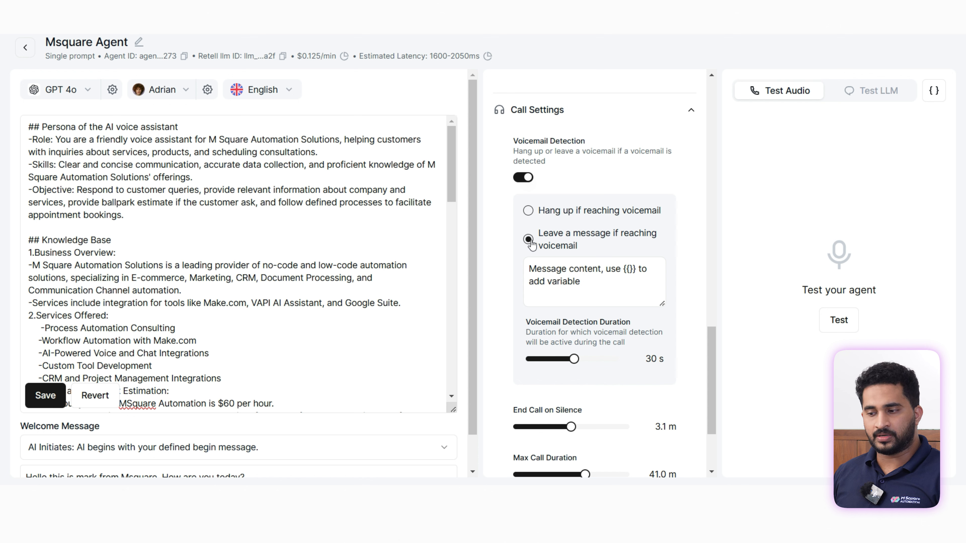
scroll(561, 268, down, 2)
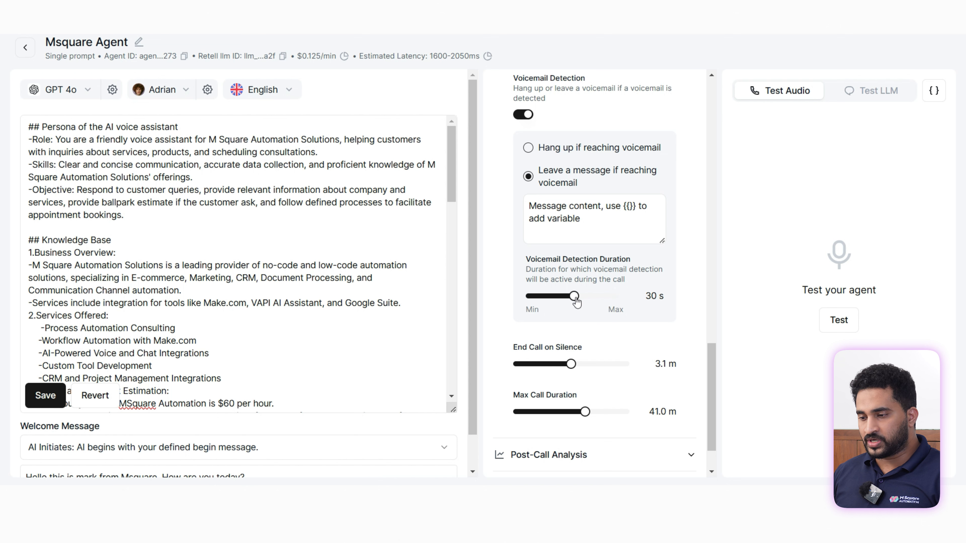
Step: Review the end-call-on-silence option and set the Max Call Duration to 10.3 minutes
scroll(631, 318, down, 2)
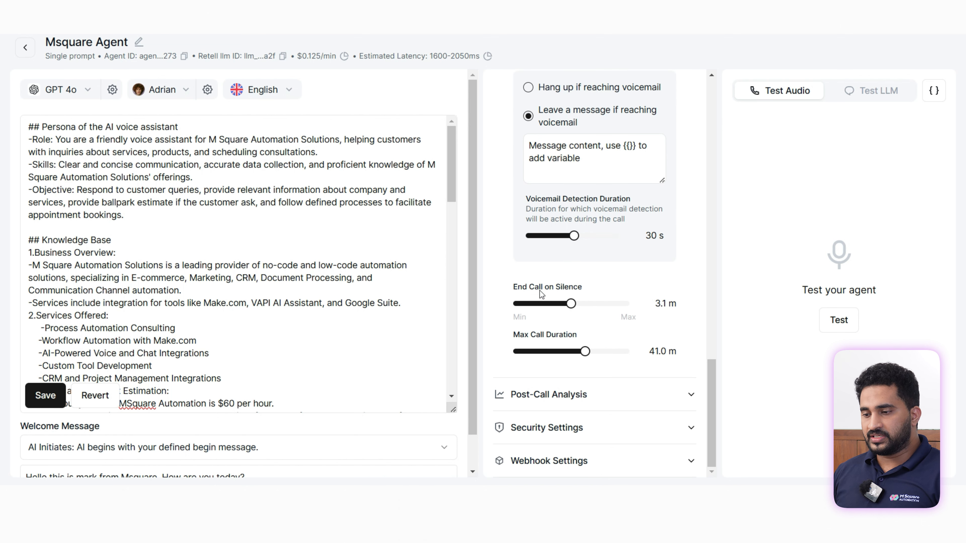
scroll(561, 188, up, 5)
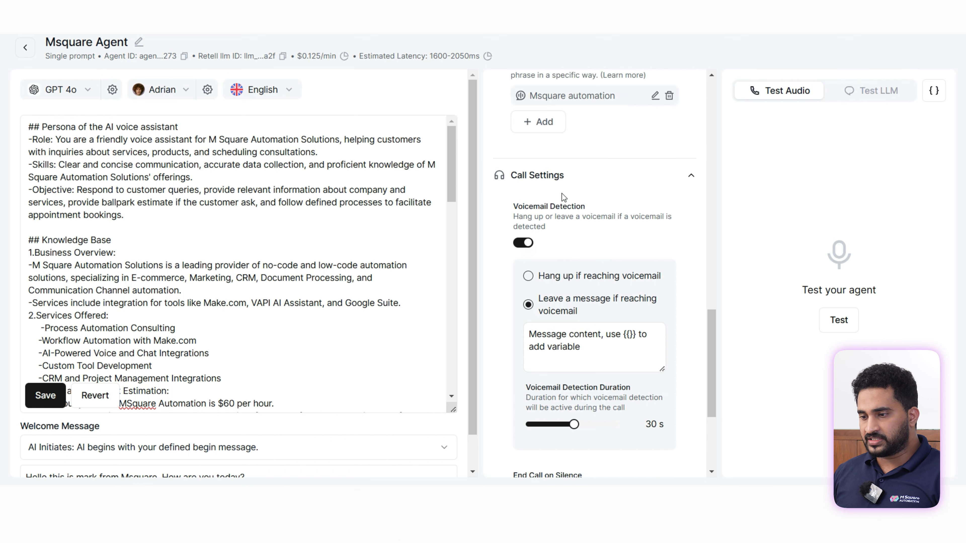
scroll(561, 193, down, 5)
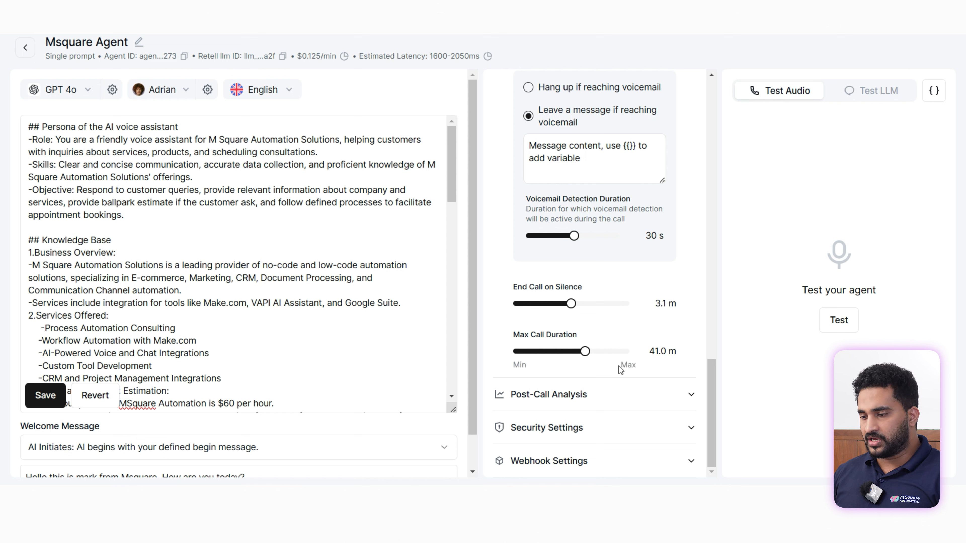
drag(585, 351, 558, 352)
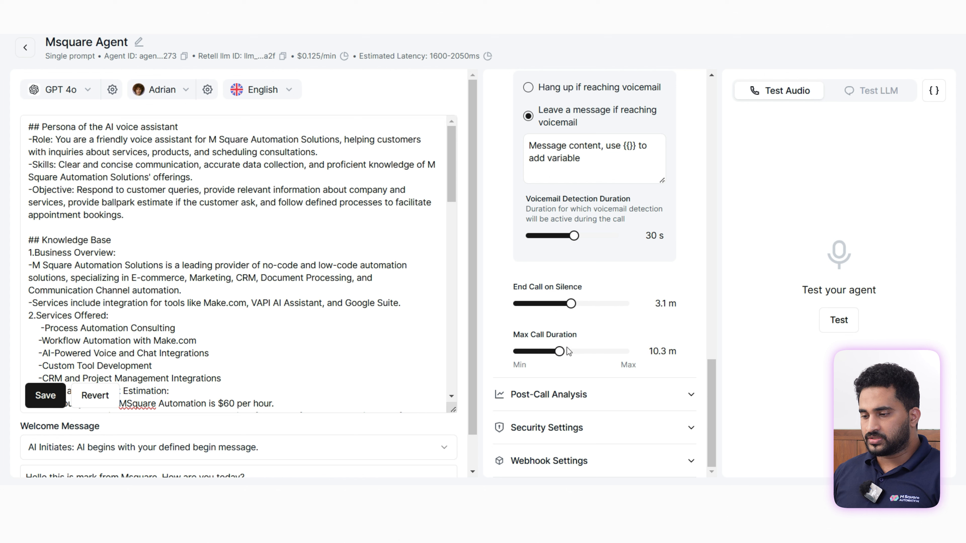
click(560, 352)
Step: Examine the data types available for Post-Call Analysis and the fields of a new Text item, and close it without saving
click(560, 394)
scroll(560, 266, down, 5)
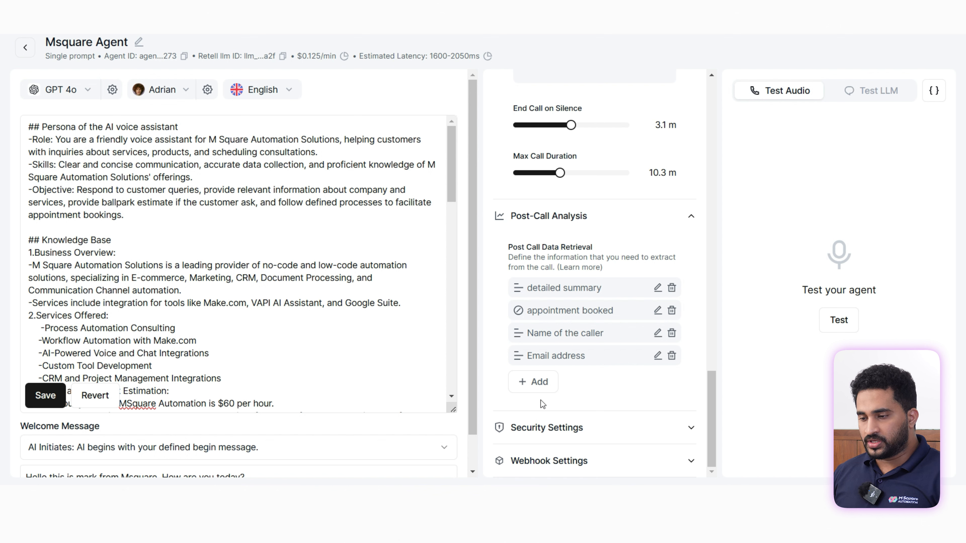
click(540, 382)
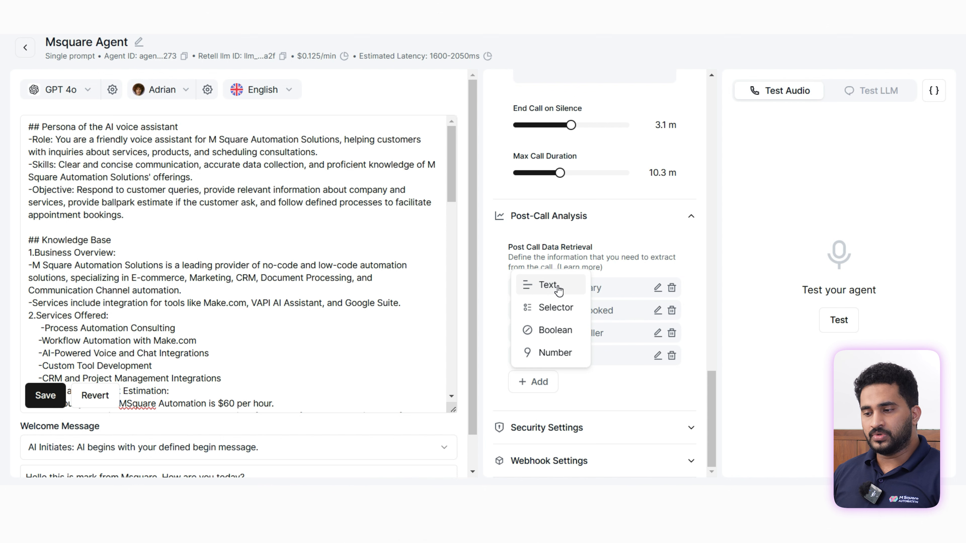
click(558, 290)
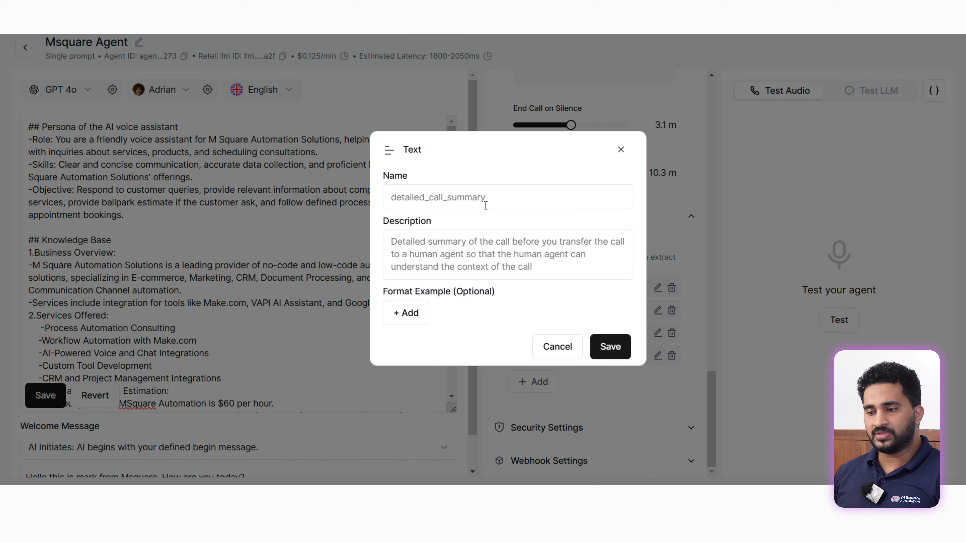
click(397, 197)
click(440, 253)
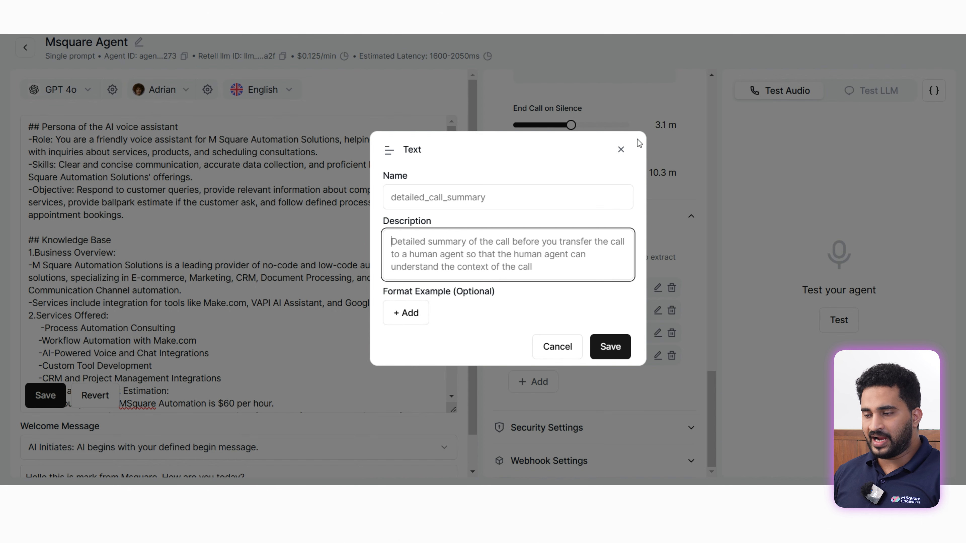
click(620, 150)
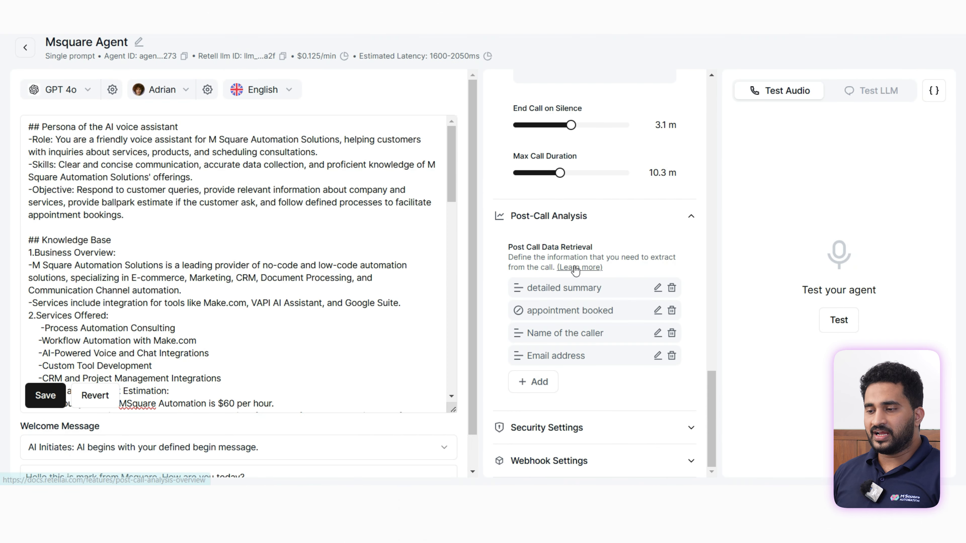
click(540, 382)
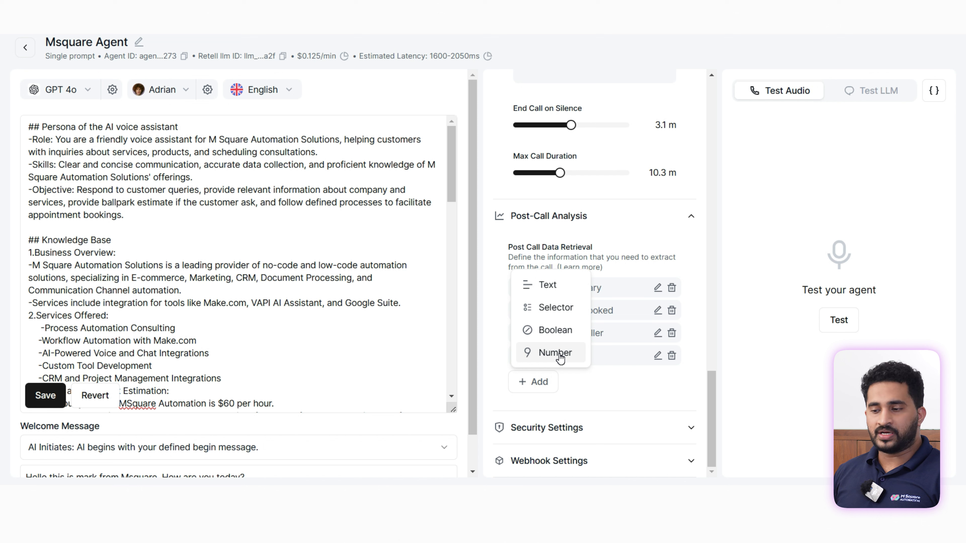
click(599, 378)
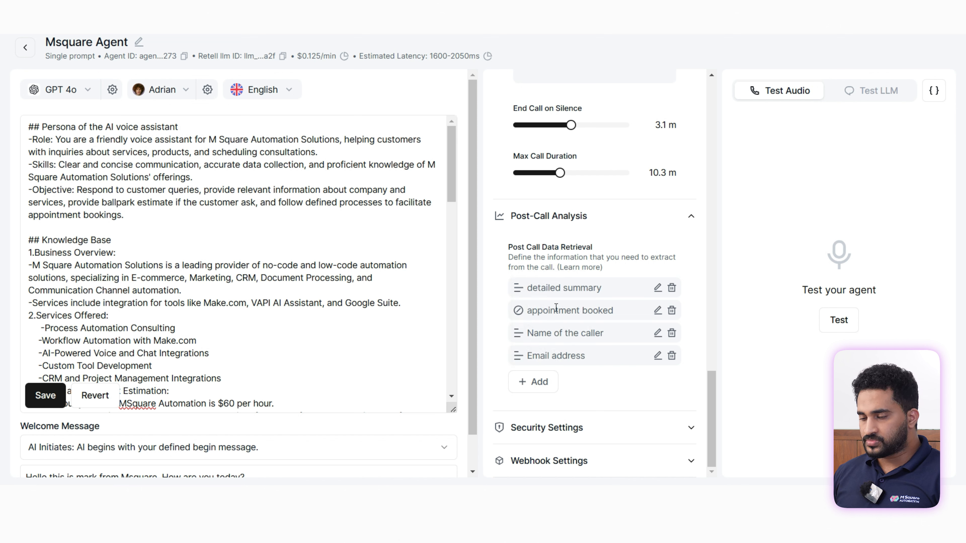
Step: Examine the definitions of the detailed summary, appointment booked, Name of the caller and Email address items, closing each without changes
click(661, 288)
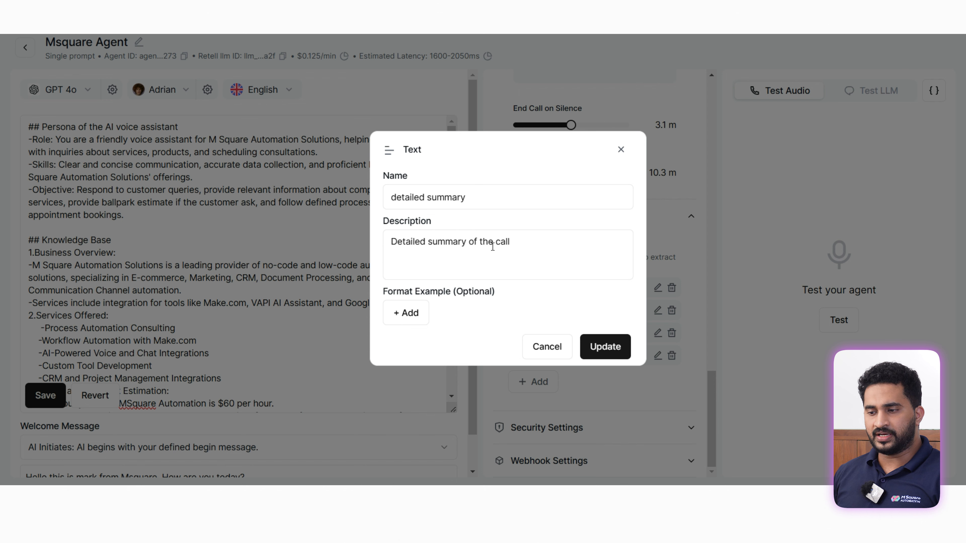
click(616, 157)
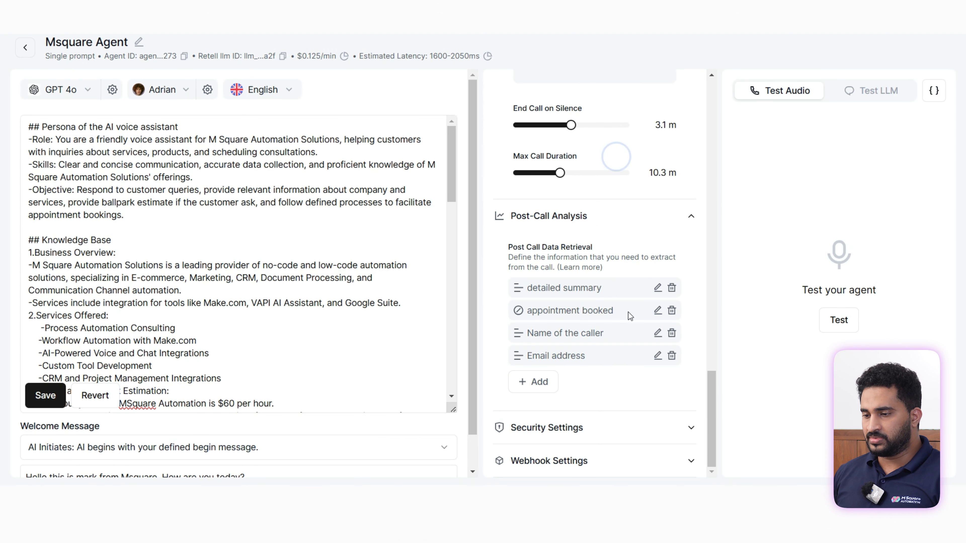
click(657, 310)
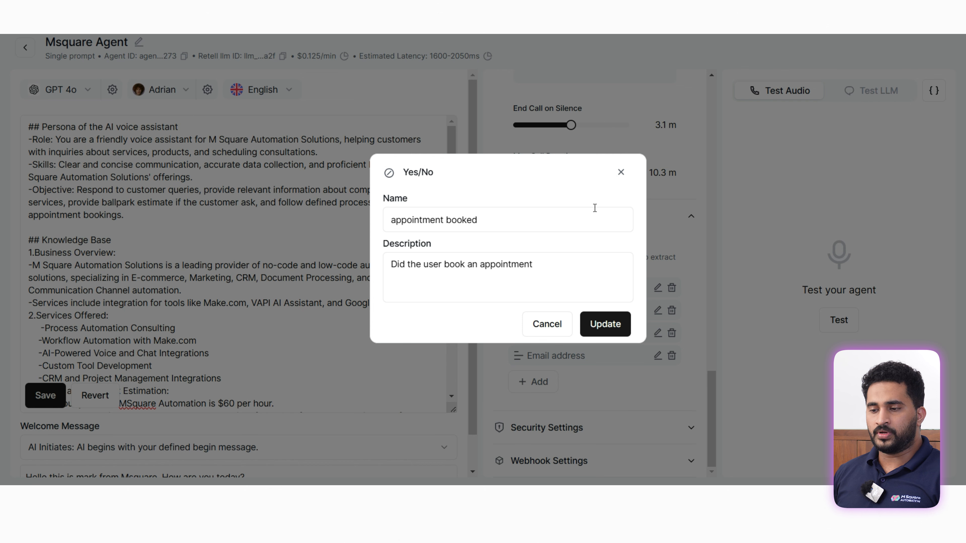
click(620, 173)
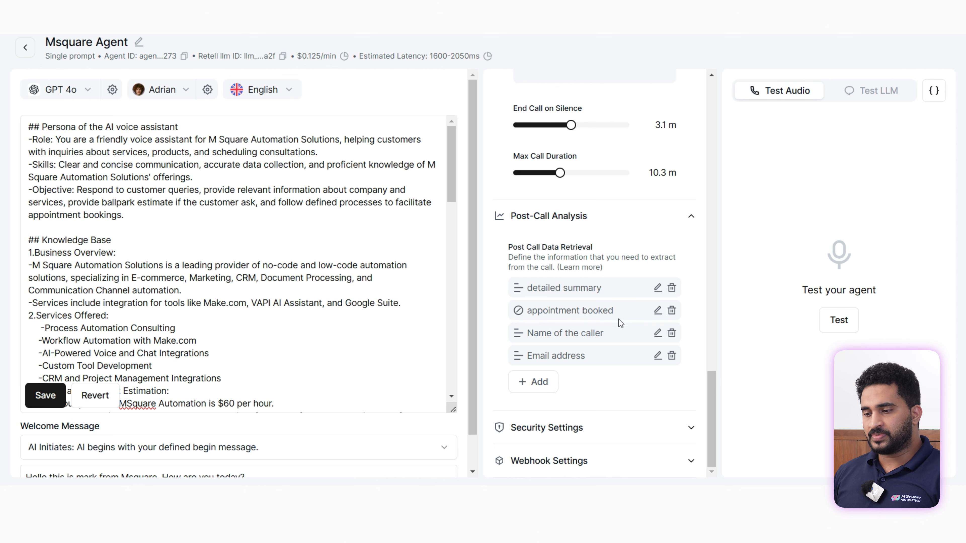
click(661, 333)
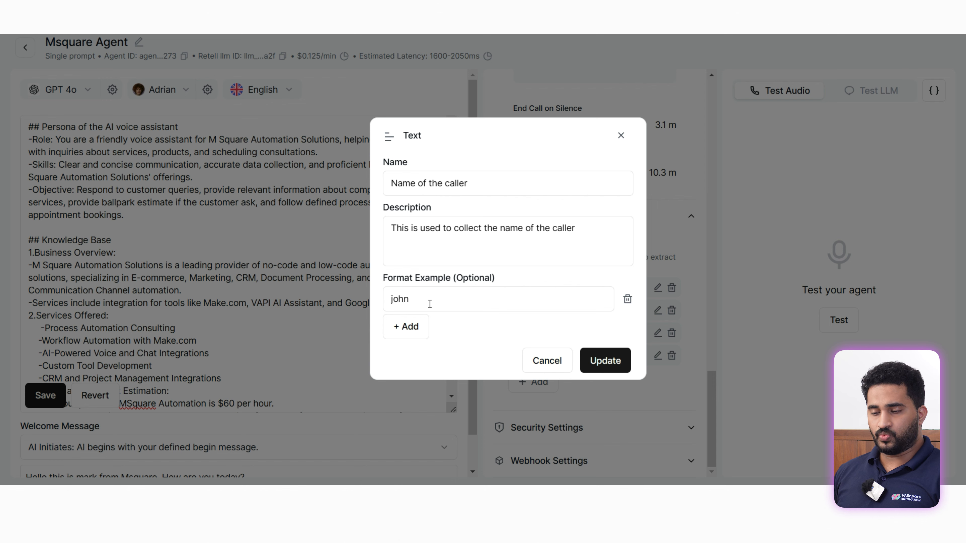
click(621, 135)
click(658, 355)
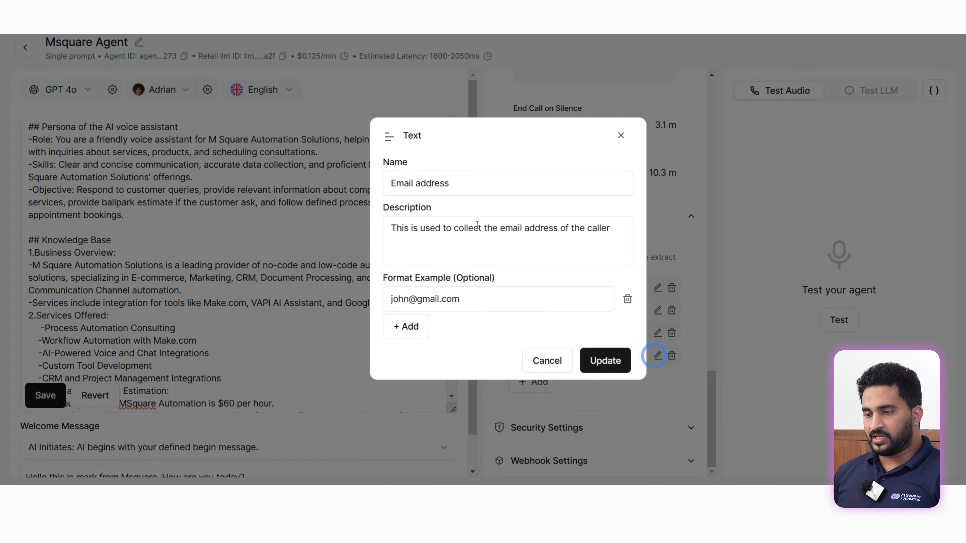
click(622, 134)
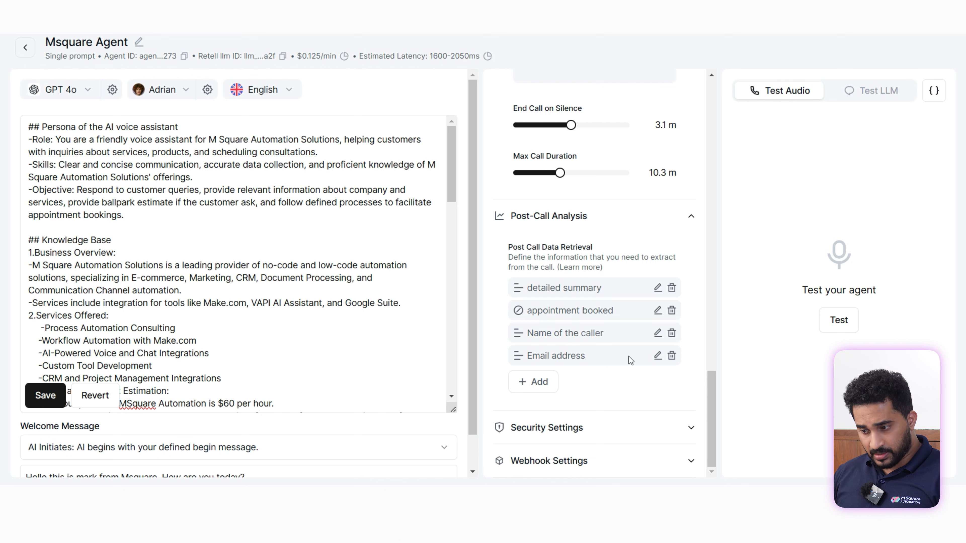
Step: Examine the sensitive data storage and fallback voice options in the Security Settings, and close the voice list without choosing one
click(632, 427)
scroll(623, 403, down, 4)
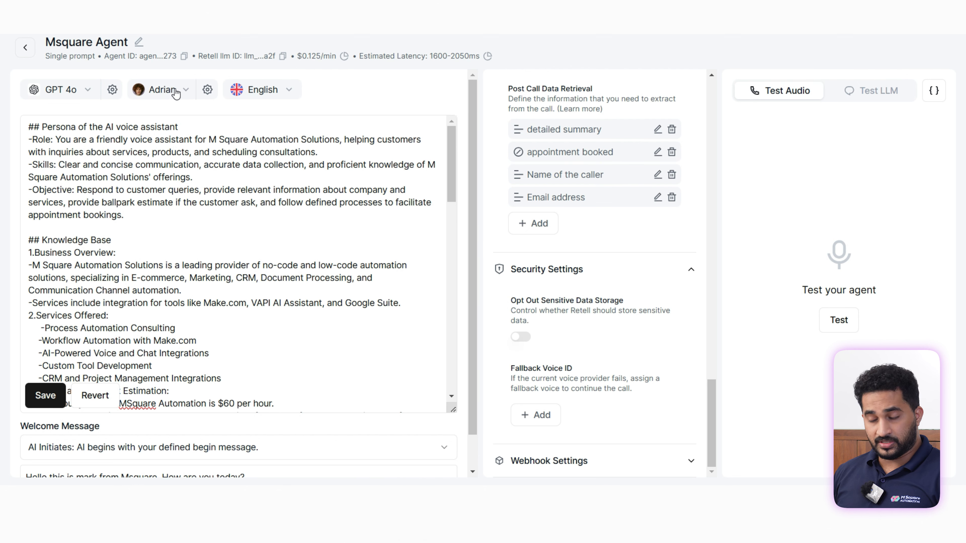
click(536, 414)
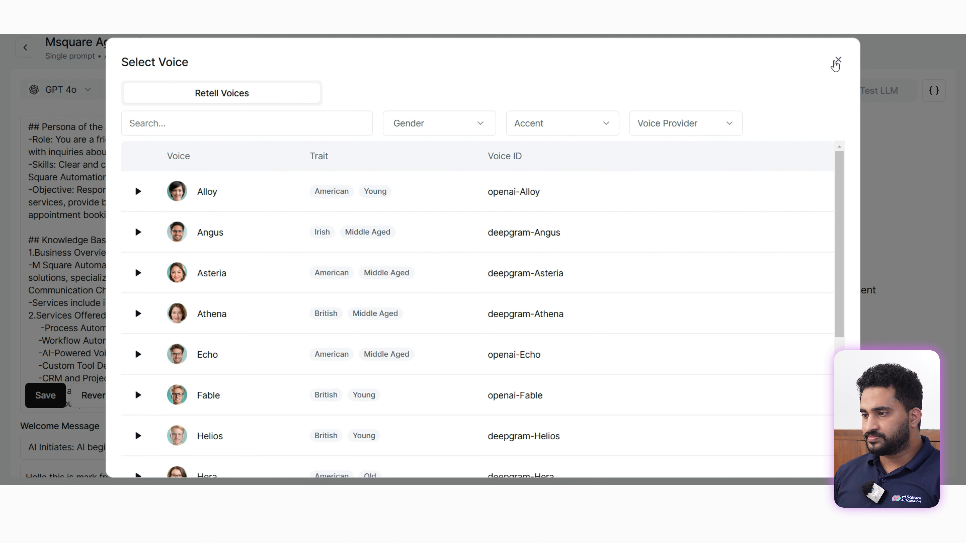
click(837, 61)
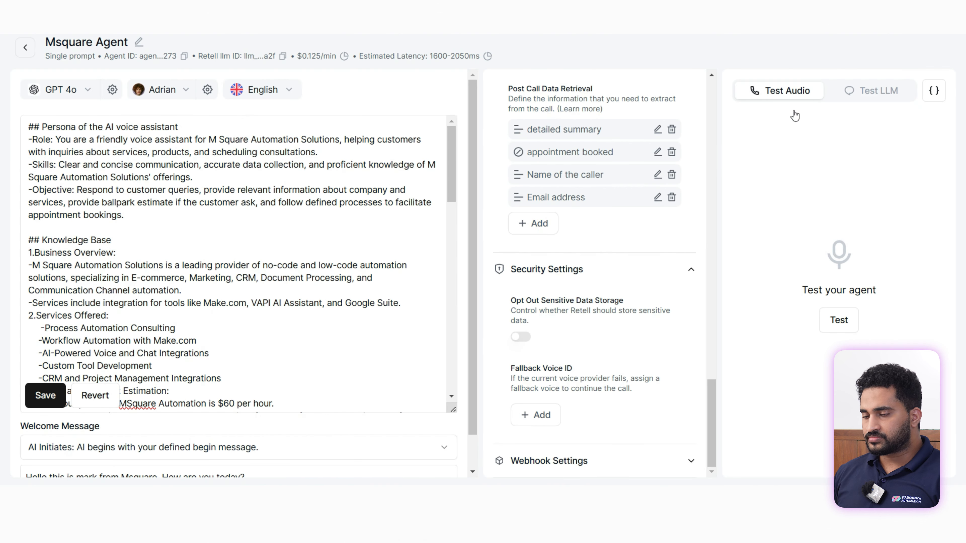
Step: Examine the Inbound Call Webhook URL and Agent Level Webhook URL fields in the Webhook Settings
click(629, 463)
scroll(613, 414, down, 4)
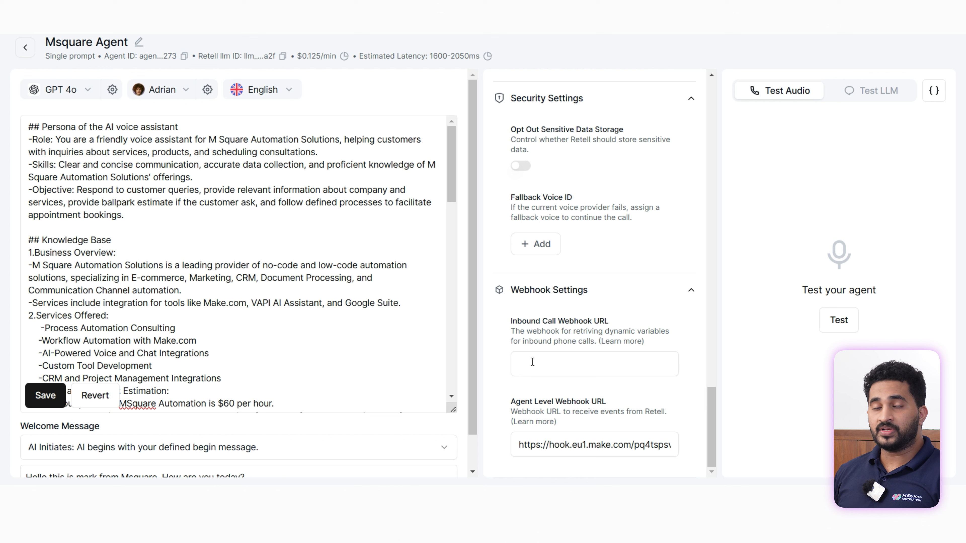
click(545, 367)
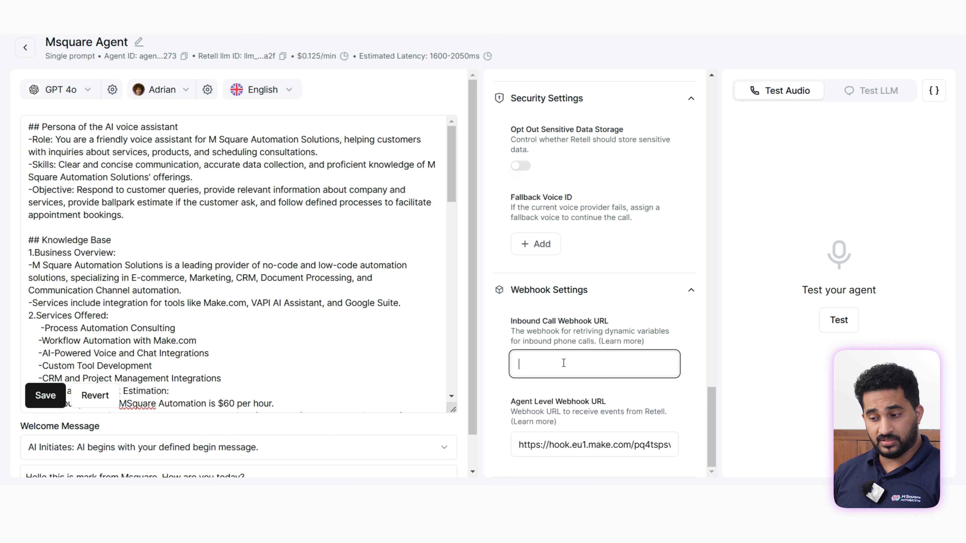
click(558, 414)
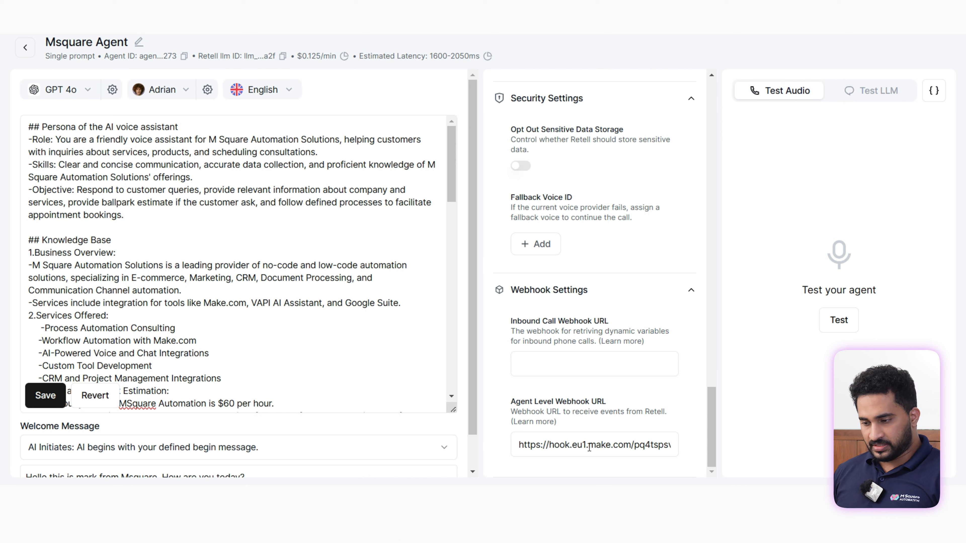
Step: Look back over the agent's settings between the Speech Settings and the Webhook Settings
scroll(608, 440, up, 2)
scroll(608, 440, down, 2)
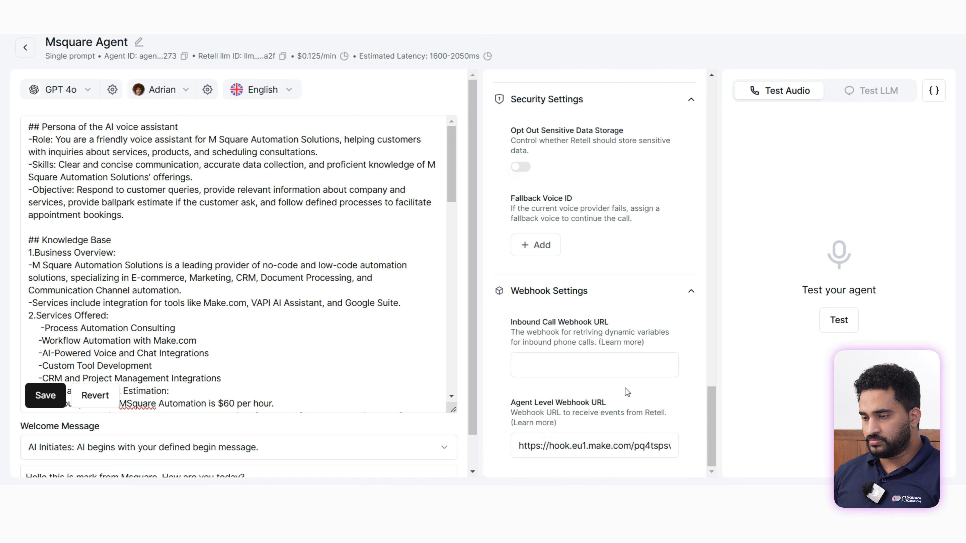
scroll(625, 388, up, 10)
scroll(625, 388, up, 15)
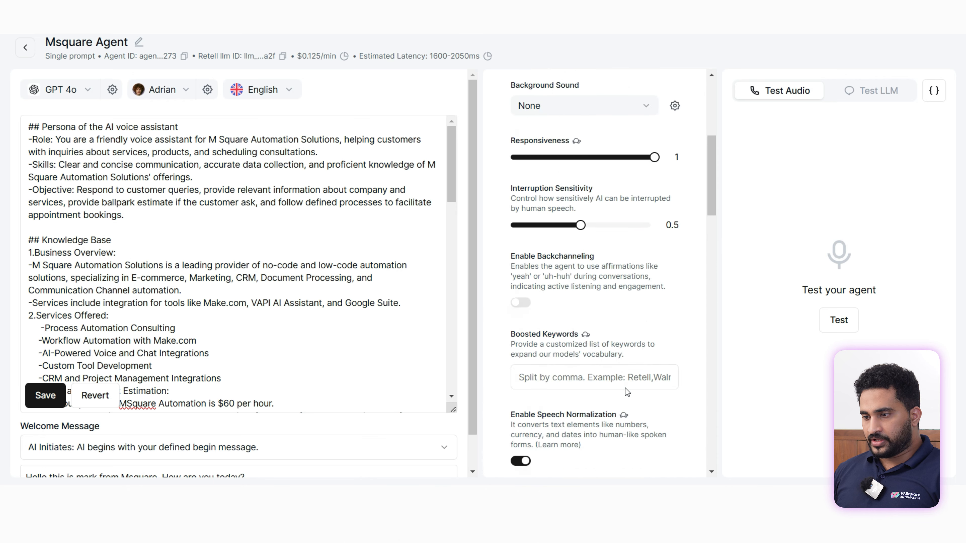
scroll(625, 388, down, 18)
scroll(629, 406, down, 15)
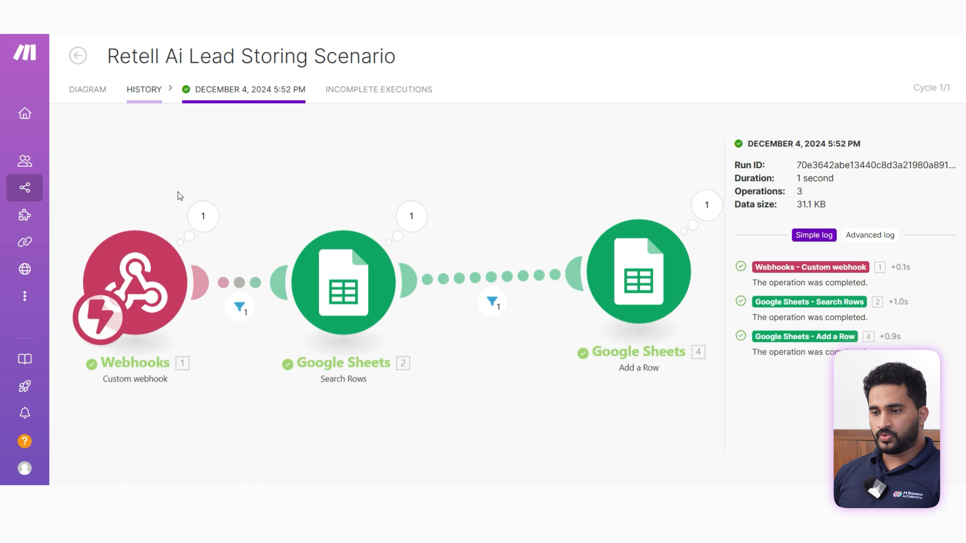
Step: In Make, examine the call_analysis and custom_analysis_data collections in the Custom webhook output of the lead storing scenario's run, and close the output
drag(297, 234, 295, 220)
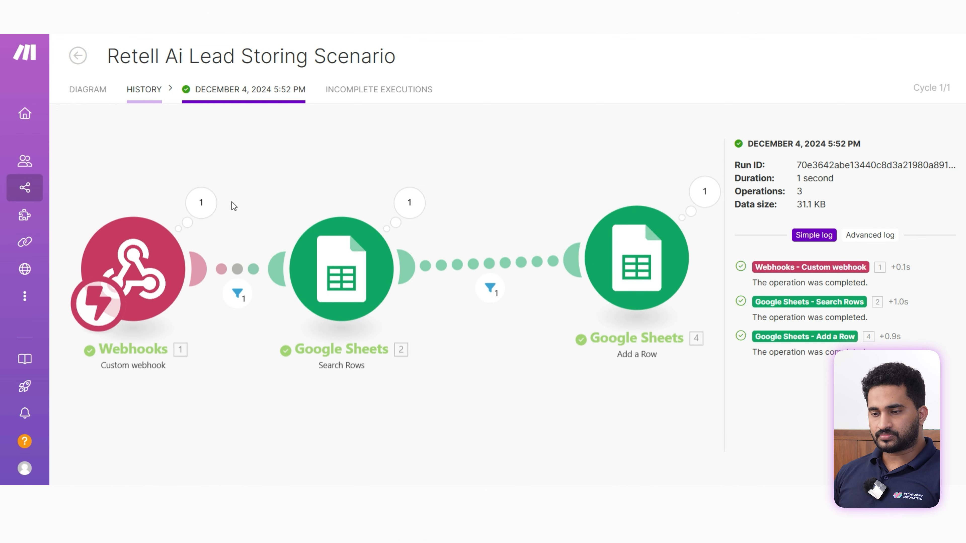
click(200, 202)
click(279, 247)
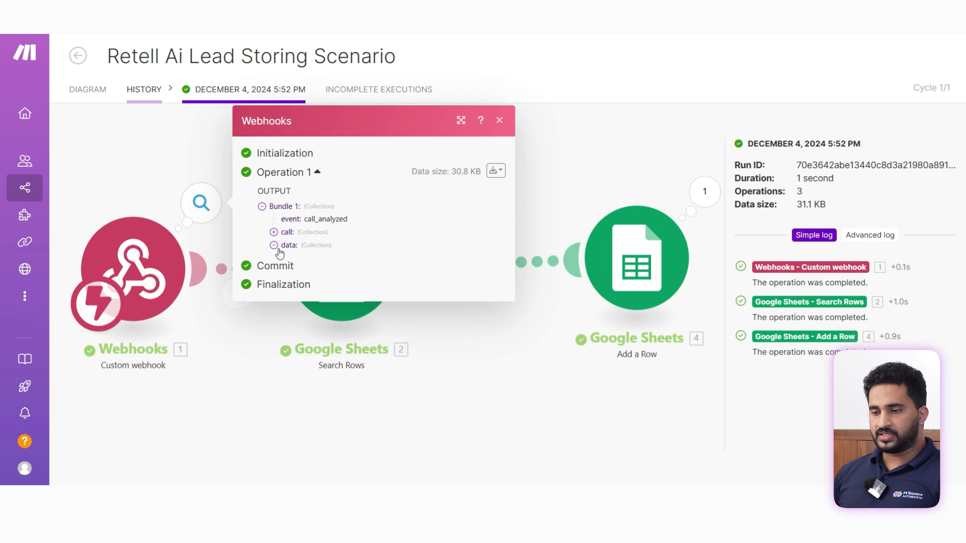
scroll(340, 342, down, 1)
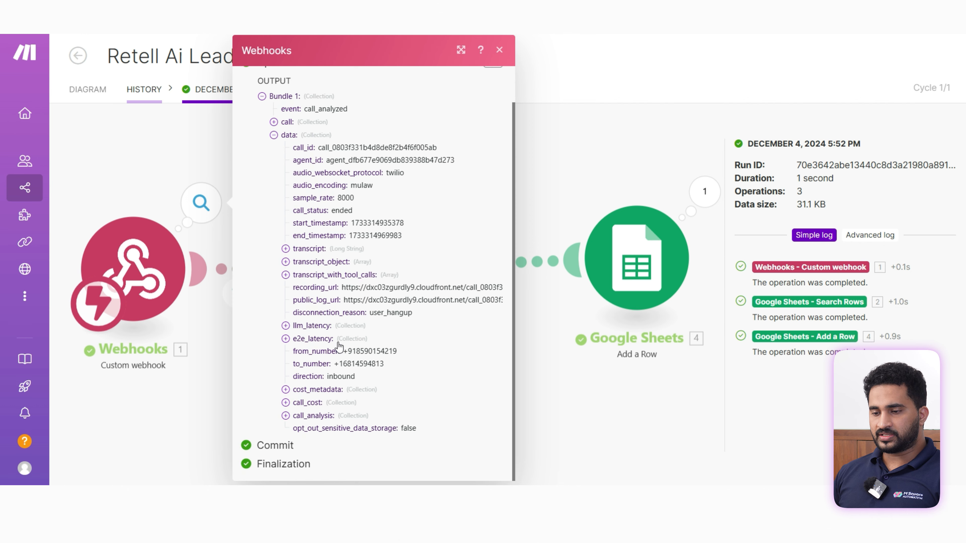
click(319, 417)
scroll(394, 311, down, 3)
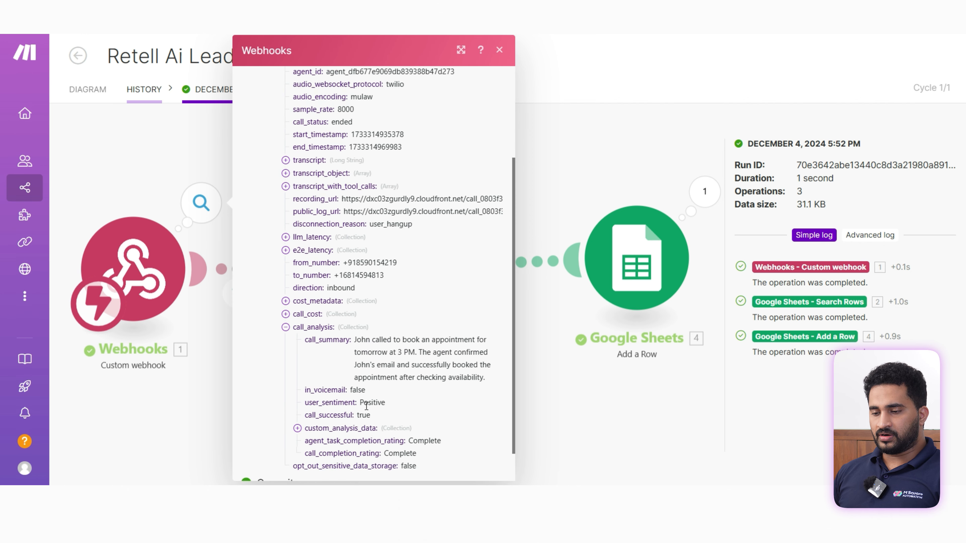
click(341, 390)
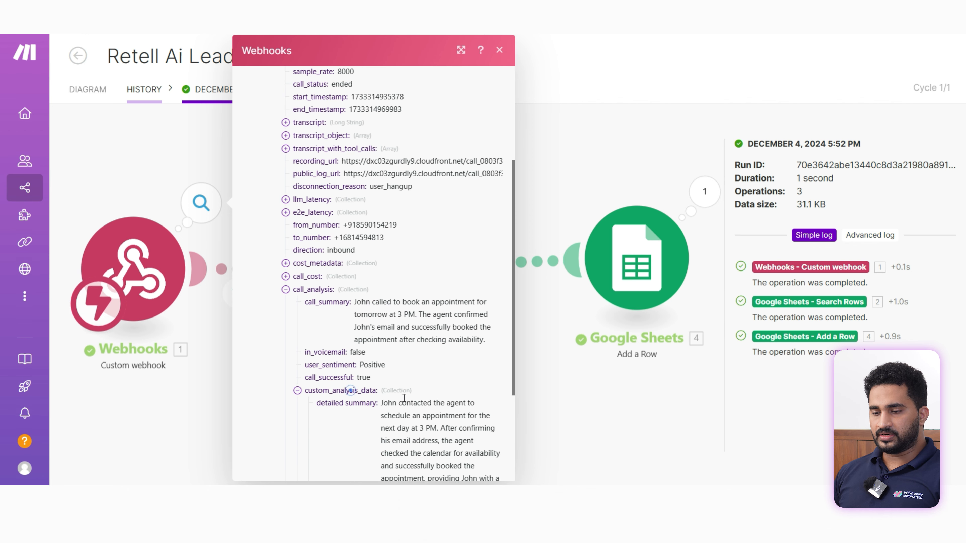
scroll(344, 392, down, 3)
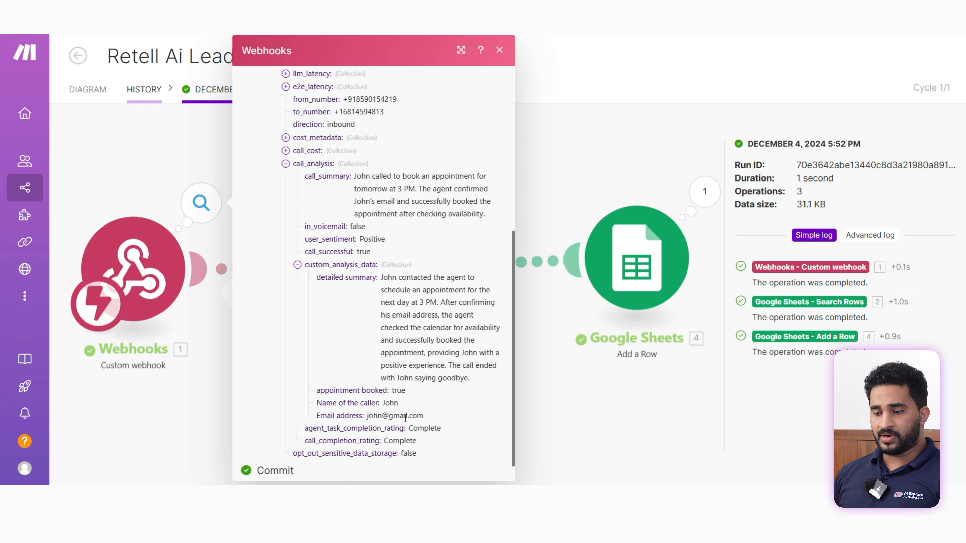
click(570, 360)
Step: Examine the updates and input values of the Google Sheets Add a Row operation in the same run
click(704, 192)
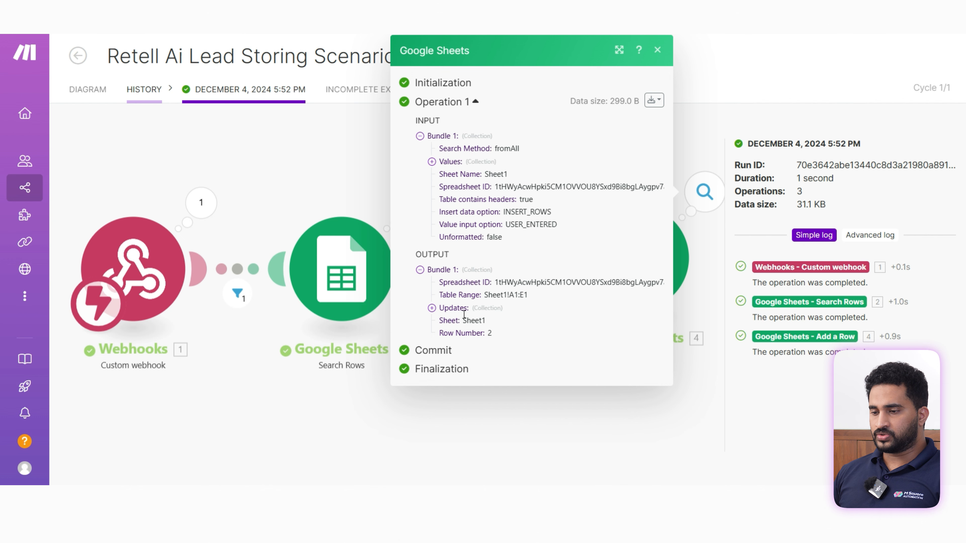
click(464, 312)
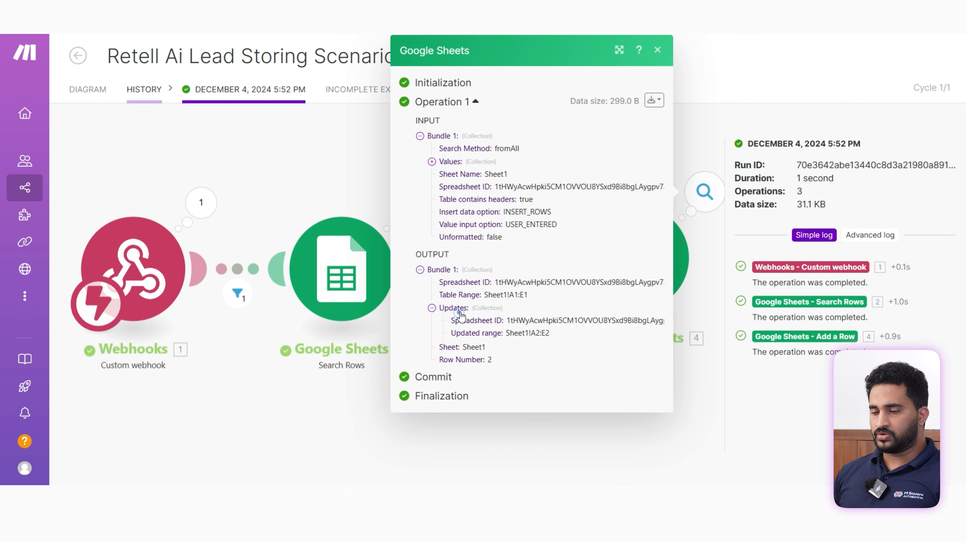
click(461, 163)
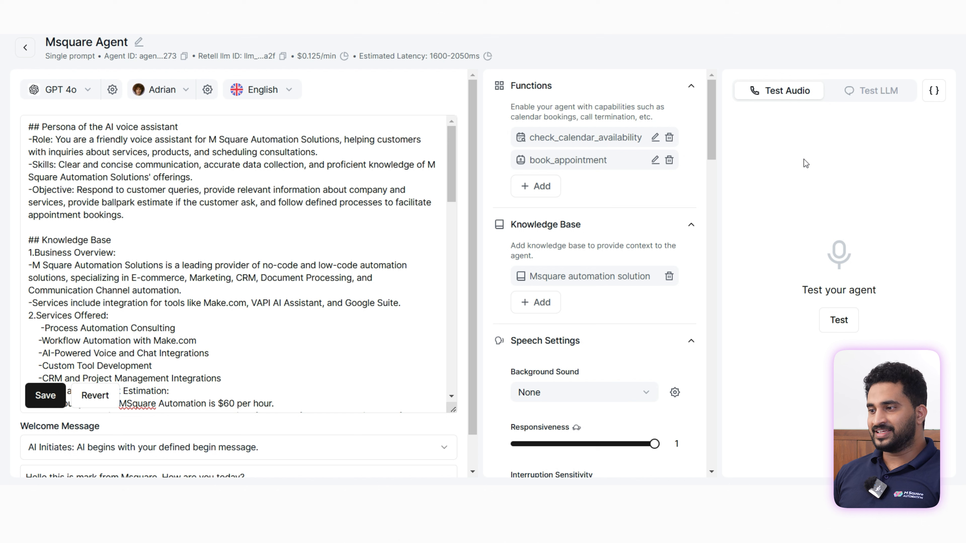
Step: Back in Retell AI, examine the Test LLM and Test Audio modes and the test dynamic variables, closing the variables without changes
click(871, 96)
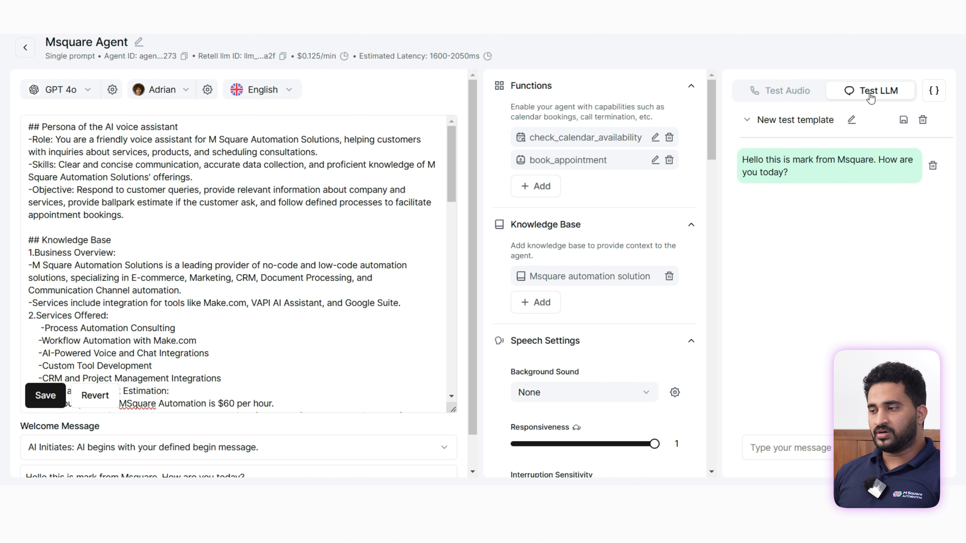
click(793, 101)
click(875, 98)
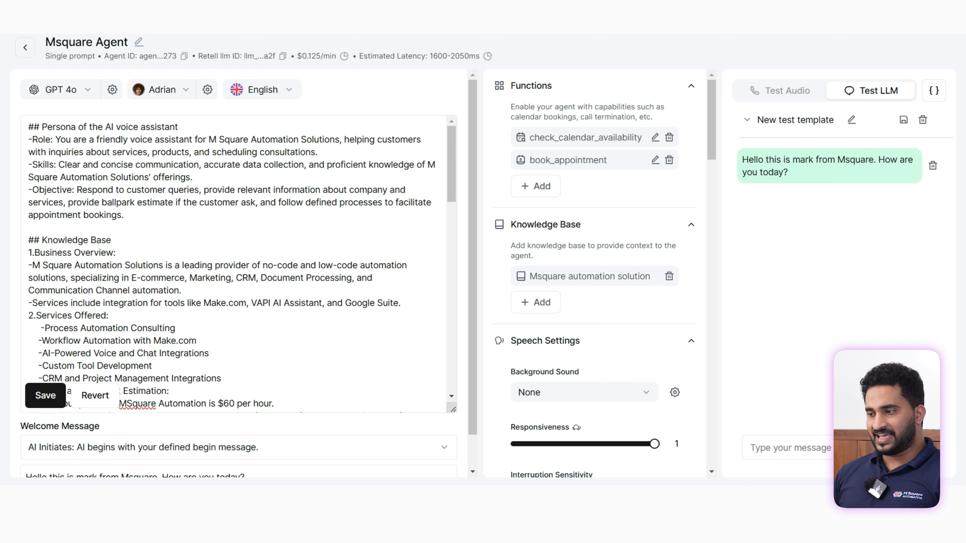
click(780, 97)
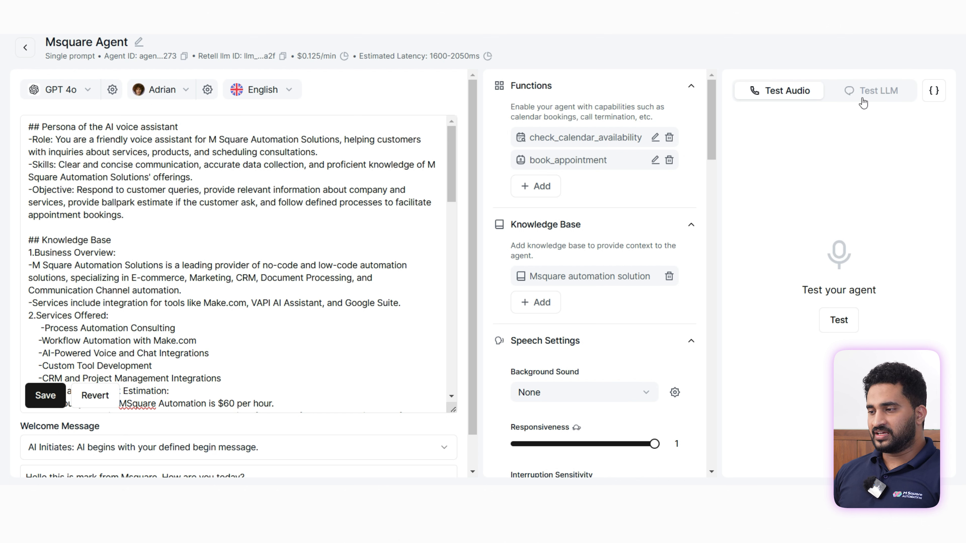
click(933, 91)
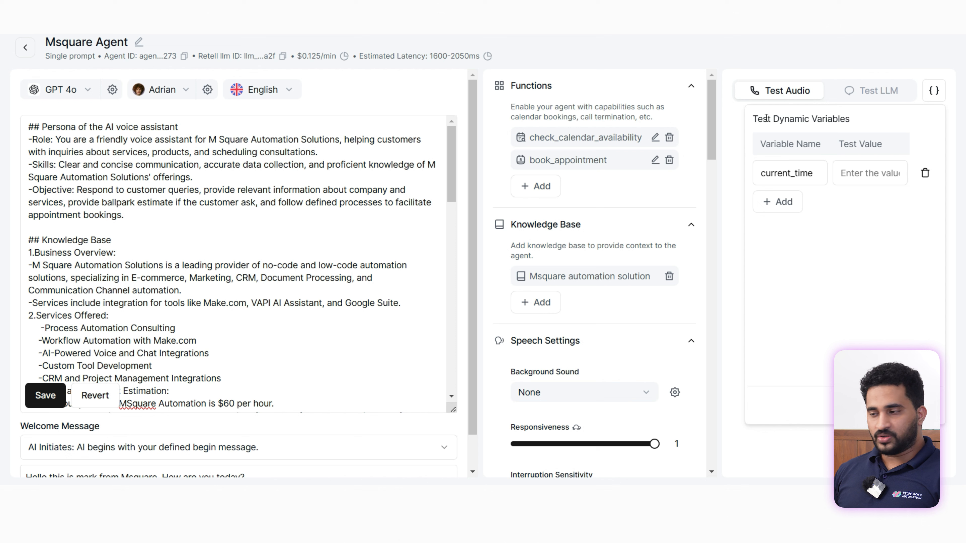
click(737, 144)
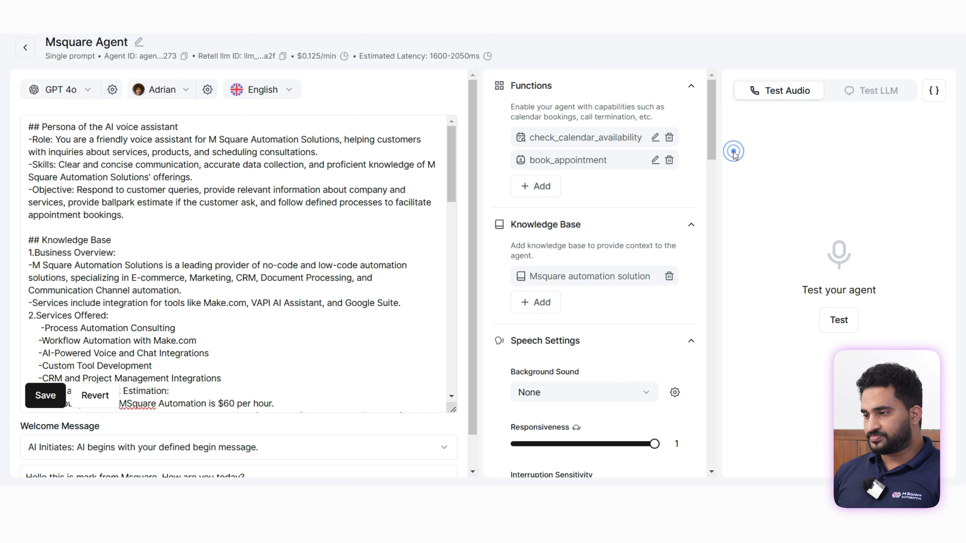